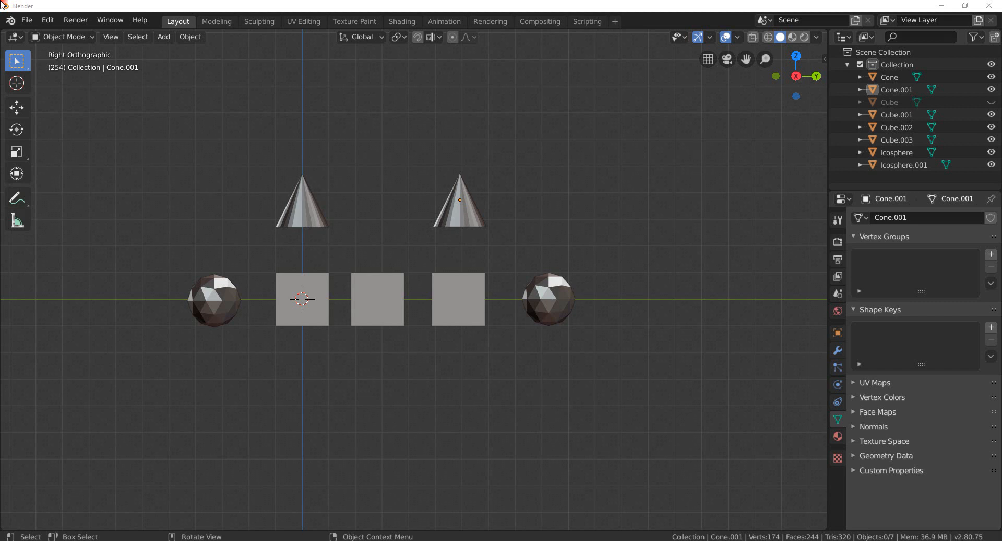
Step: Delete all the visible cones, cubes and icospheres from the scene
{"action": "left_click", "coordinate": [638, 391]}
{"action": "key", "text": "a"}
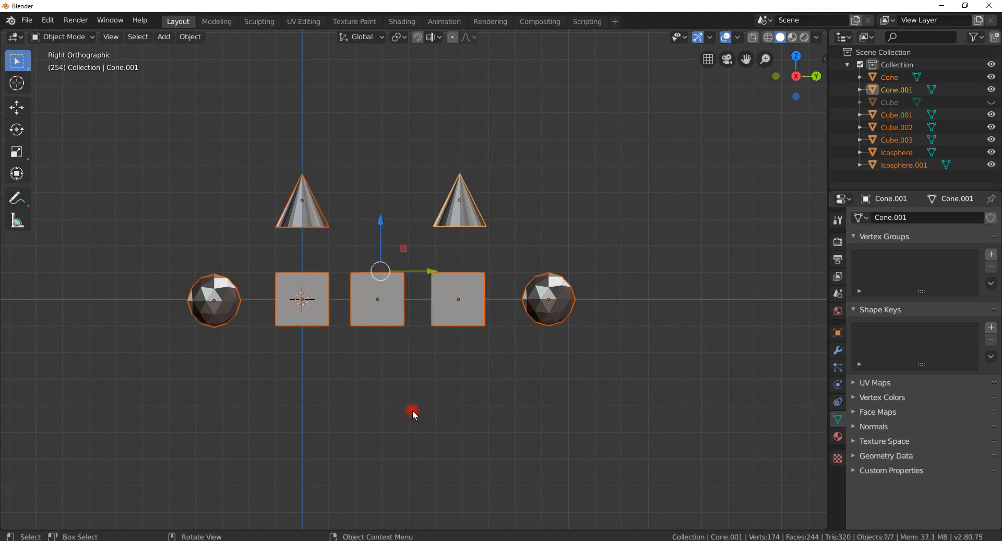
{"action": "key", "text": "x"}
{"action": "left_click", "coordinate": [412, 410]}
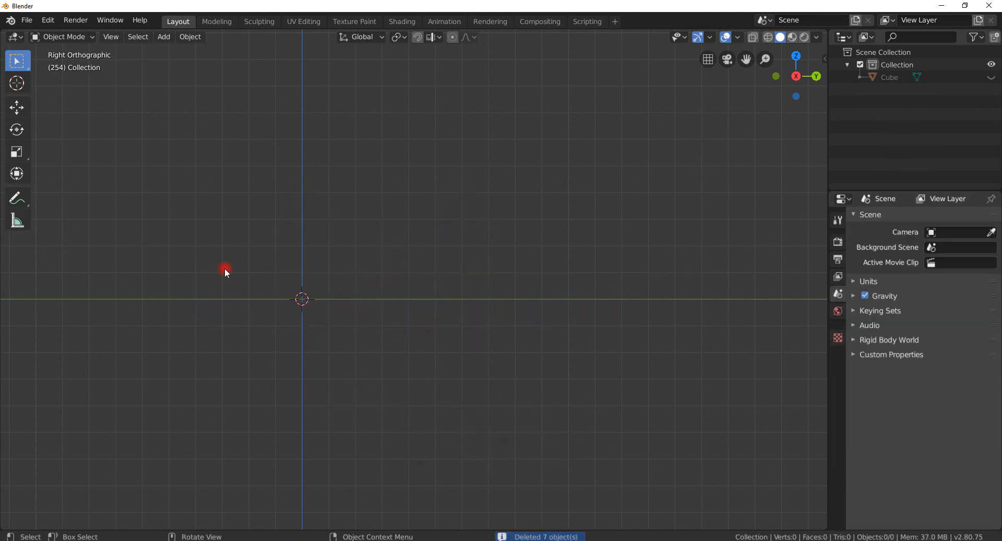
{"action": "left_click", "coordinate": [26, 20]}
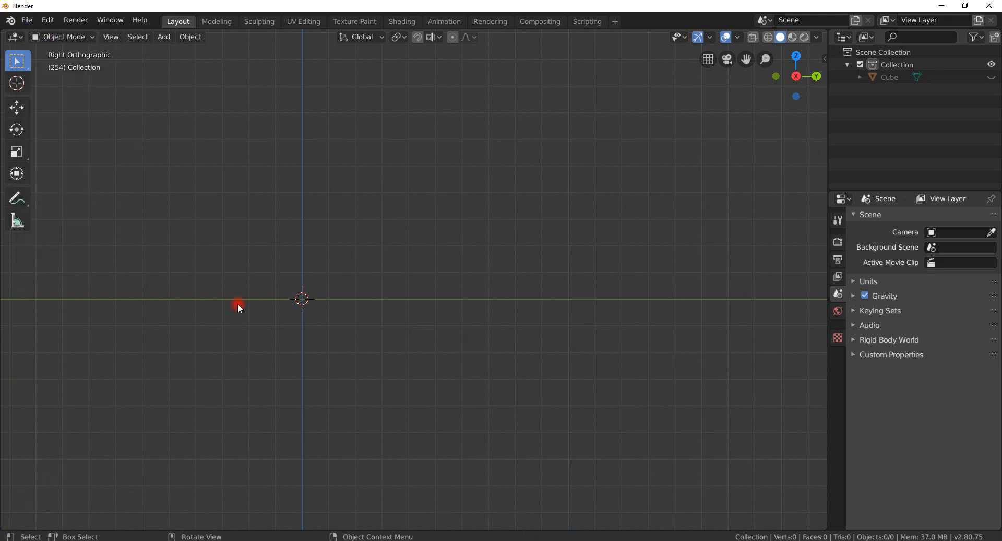
Step: Add a cube mesh at the world origin
{"action": "key", "text": "shift+a"}
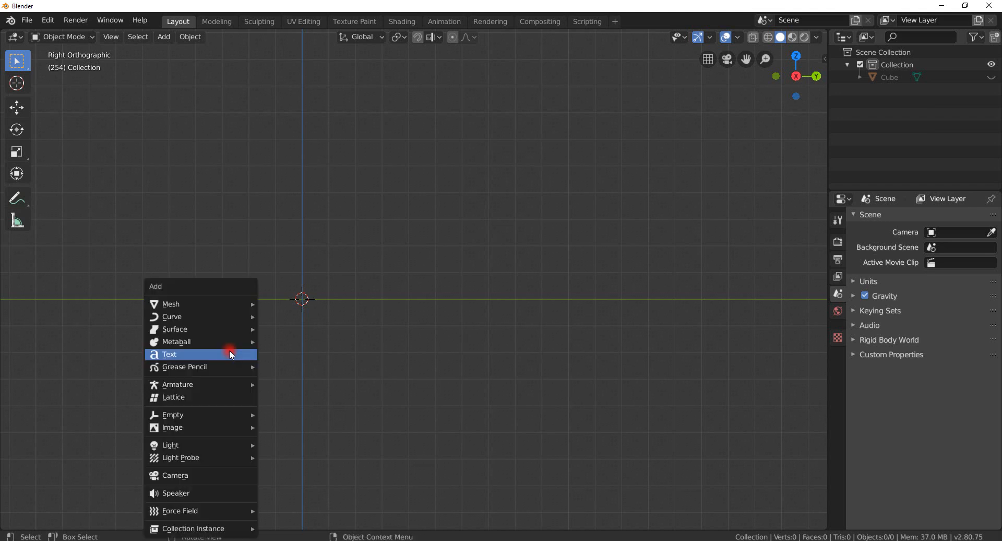
{"action": "mouse_move", "coordinate": [224, 299]}
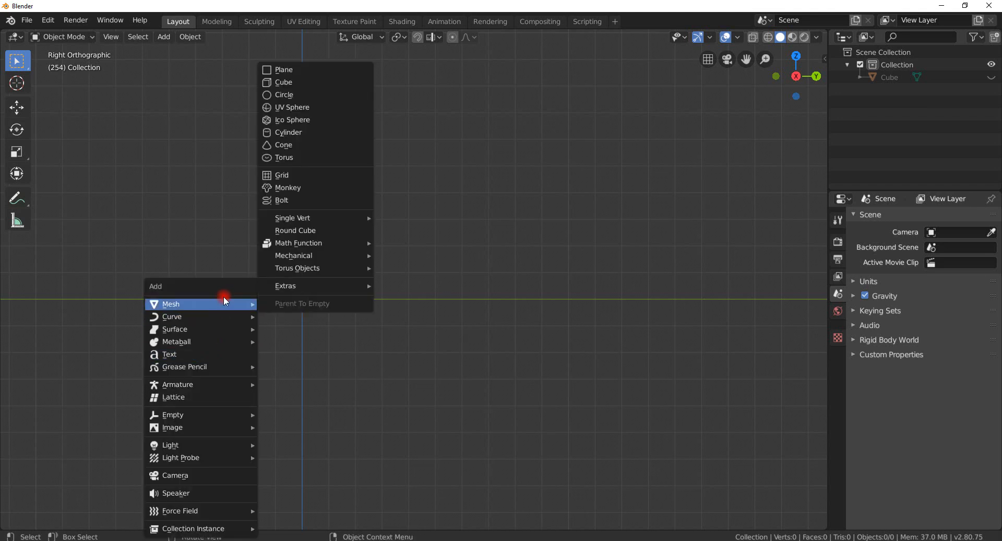
{"action": "left_click", "coordinate": [284, 81]}
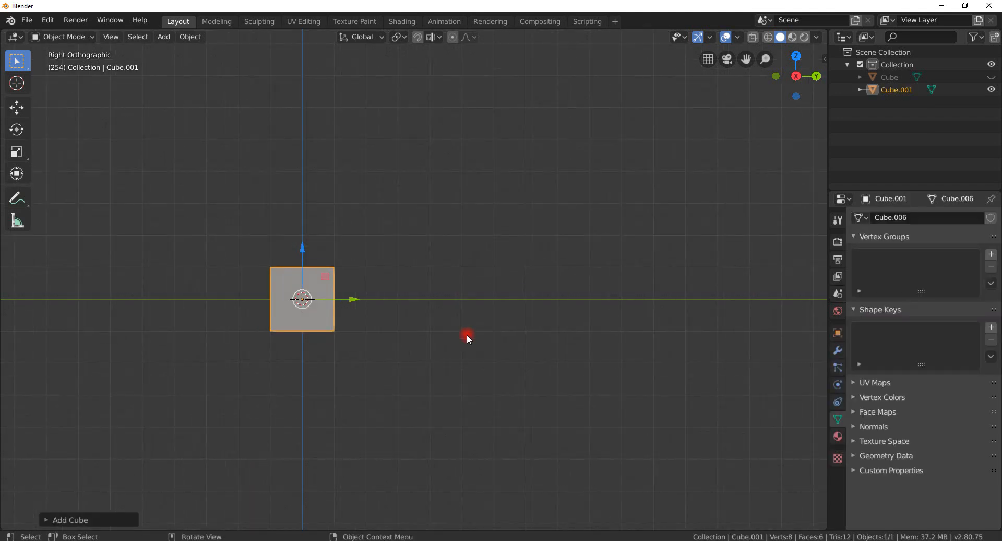
Step: Duplicate the cube in the right orthographic view and place the copy beside the original along the positive Y axis
{"action": "middle_click_drag", "start_coordinate": [467, 338], "coordinate": [493, 394], "text": "shift"}
{"action": "scroll", "coordinate": [559, 316], "scroll_direction": "up", "scroll_amount": 3}
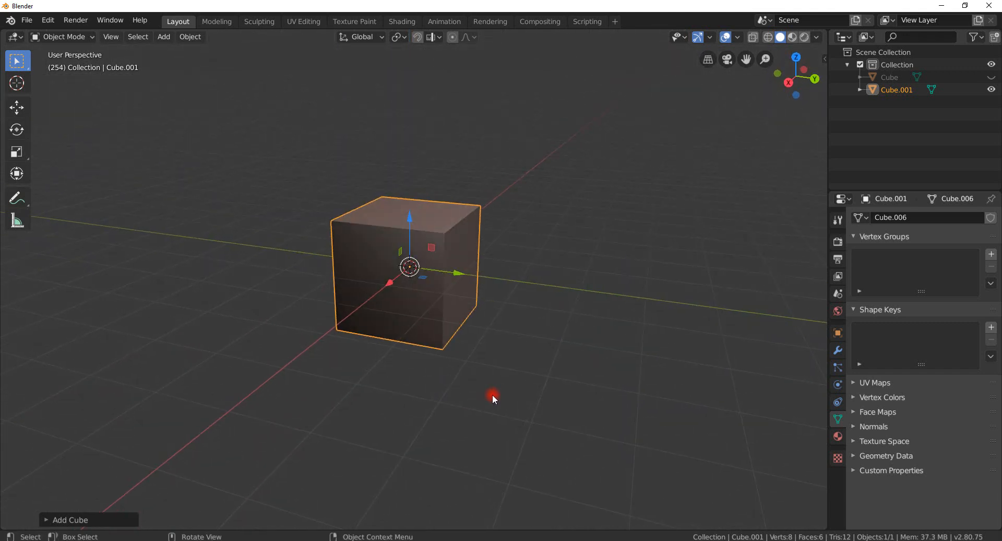
{"action": "key", "text": "KP_3"}
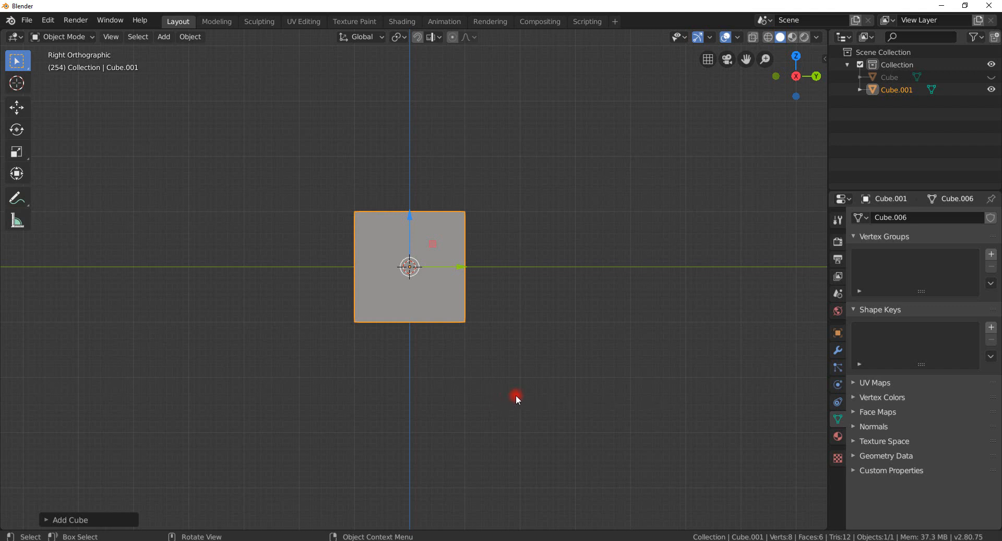
{"action": "key", "text": "shift+d"}
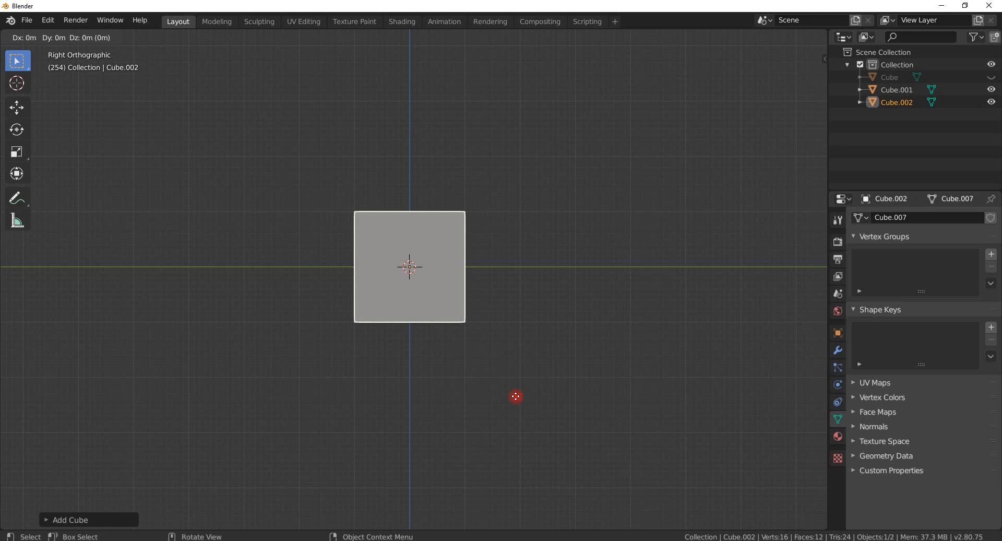
{"action": "left_click", "coordinate": [516, 403]}
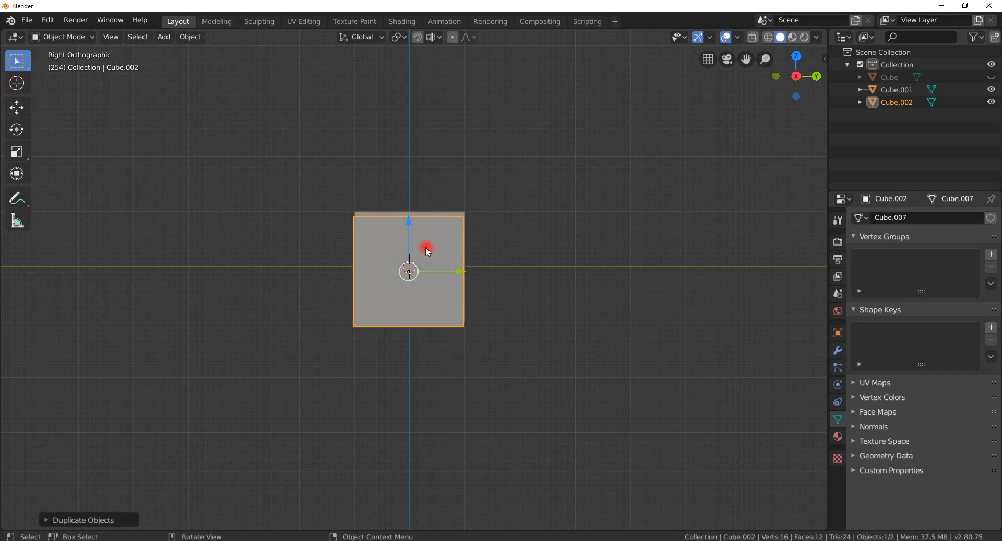
{"action": "left_click_drag", "start_coordinate": [409, 224], "coordinate": [410, 220]}
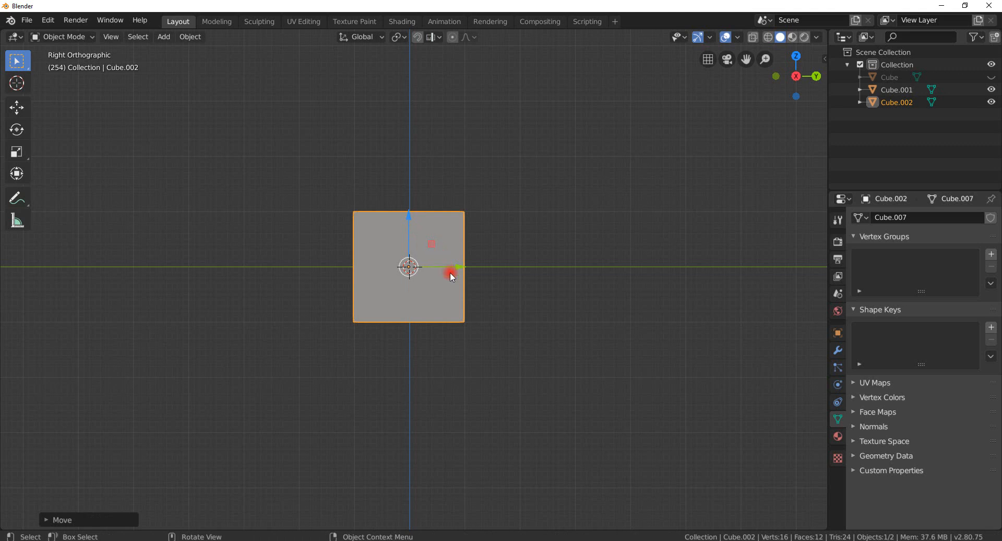
{"action": "left_click_drag", "start_coordinate": [459, 267], "coordinate": [659, 271]}
{"action": "left_click", "coordinate": [619, 361]}
{"action": "scroll", "coordinate": [607, 426], "scroll_direction": "down", "scroll_amount": 2}
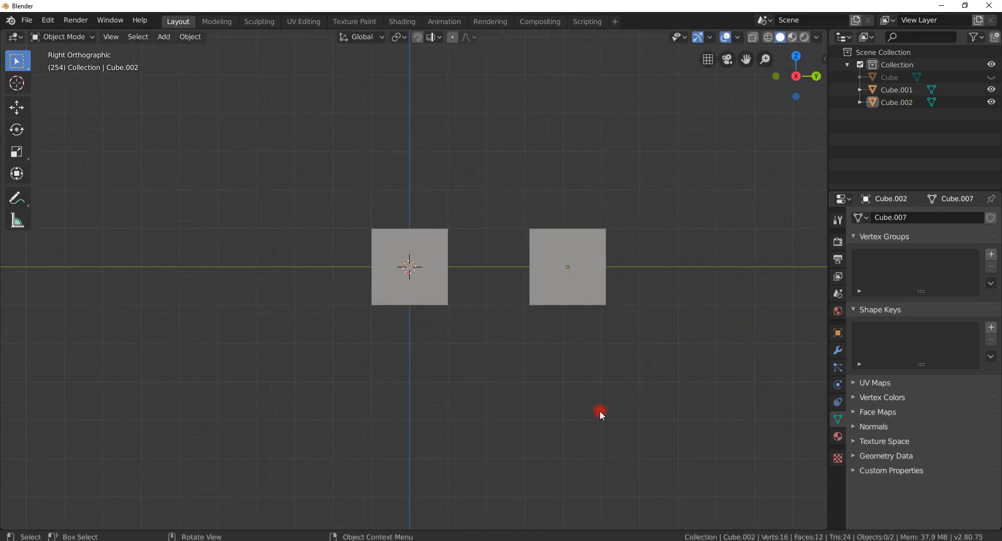
Step: Examine the cube at the origin on its own in Edit Mode and return to Object Mode
{"action": "left_click", "coordinate": [424, 305]}
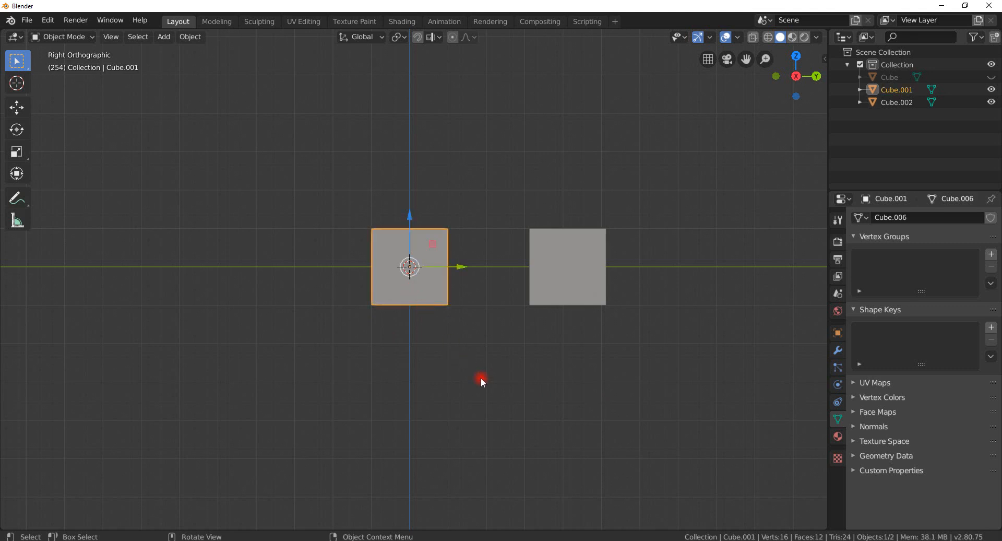
{"action": "key", "text": "Tab"}
{"action": "mouse_move", "coordinate": [481, 377]}
{"action": "middle_mouse_down"}
{"action": "mouse_move", "coordinate": [476, 391]}
{"action": "mouse_move", "coordinate": [432, 406]}
{"action": "mouse_move", "coordinate": [406, 382]}
{"action": "mouse_move", "coordinate": [526, 268]}
{"action": "mouse_move", "coordinate": [494, 378]}
{"action": "middle_mouse_up"}
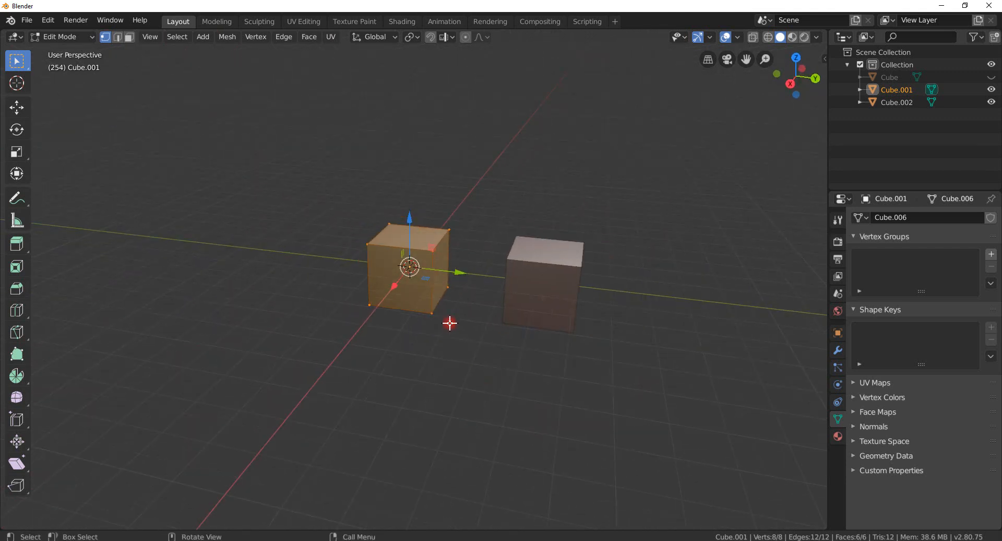
{"action": "mouse_move", "coordinate": [450, 323]}
{"action": "middle_mouse_down"}
{"action": "mouse_move", "coordinate": [517, 344]}
{"action": "mouse_move", "coordinate": [445, 331]}
{"action": "middle_mouse_up"}
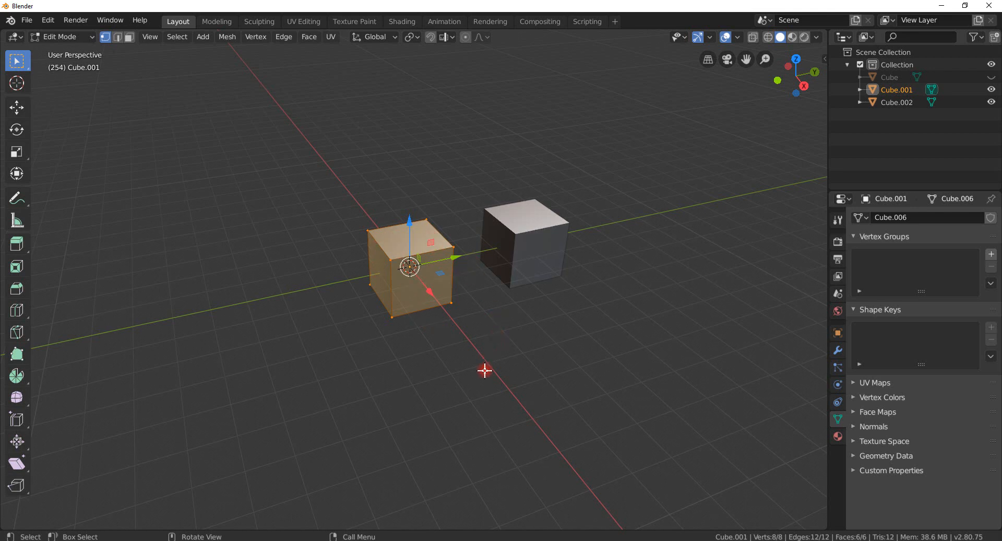
{"action": "middle_click_drag", "start_coordinate": [530, 371], "coordinate": [520, 364]}
{"action": "key", "text": "Tab"}
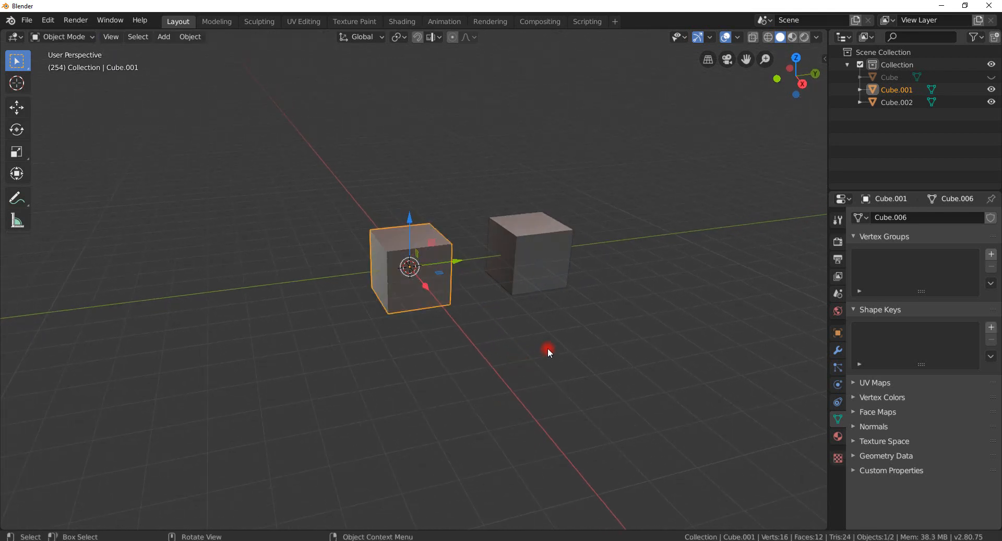
Step: Add the second cube to the selection, view both cubes together in Edit Mode and return to Object Mode
{"action": "left_click", "coordinate": [552, 261]}
{"action": "middle_click_drag", "start_coordinate": [529, 391], "coordinate": [551, 370]}
{"action": "key", "text": "Tab"}
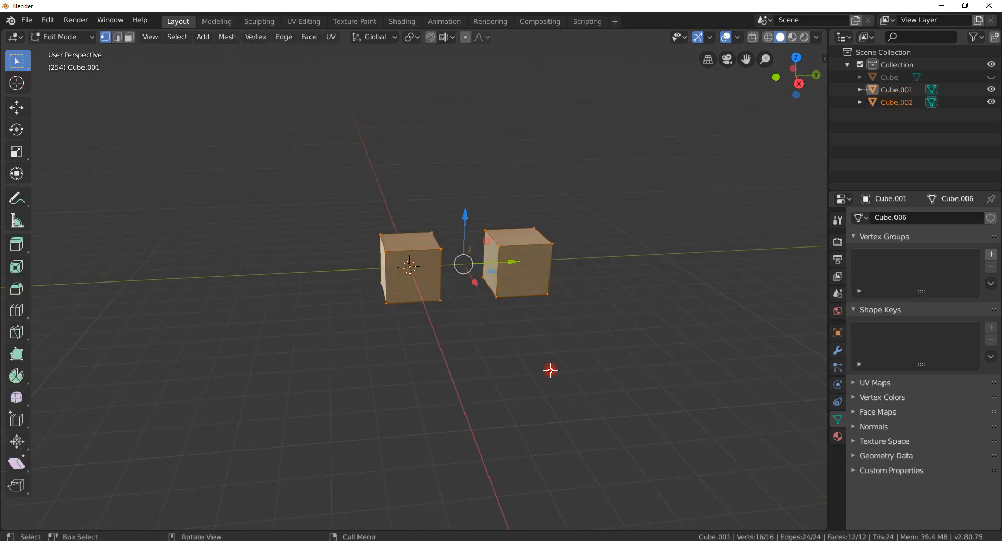
{"action": "key", "text": "Tab"}
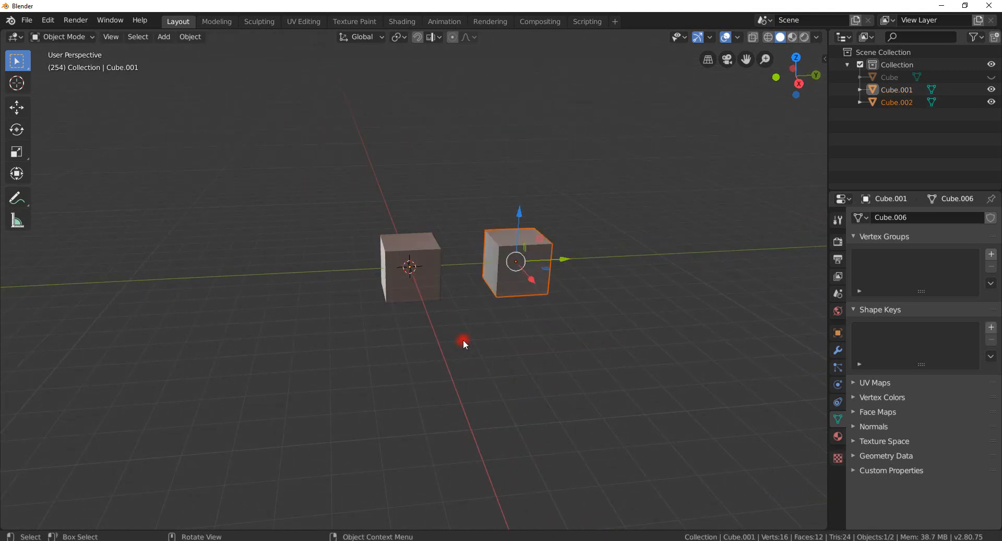
Step: Edit only the second cube, deselect all its vertices and return to Object Mode
{"action": "left_click", "coordinate": [525, 299]}
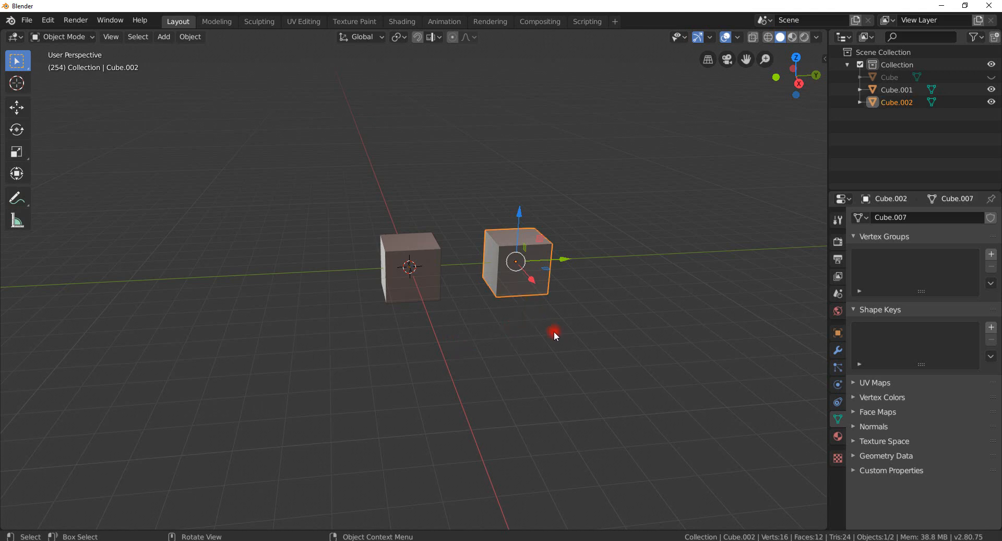
{"action": "key", "text": "Tab"}
{"action": "middle_click_drag", "start_coordinate": [550, 335], "coordinate": [537, 318]}
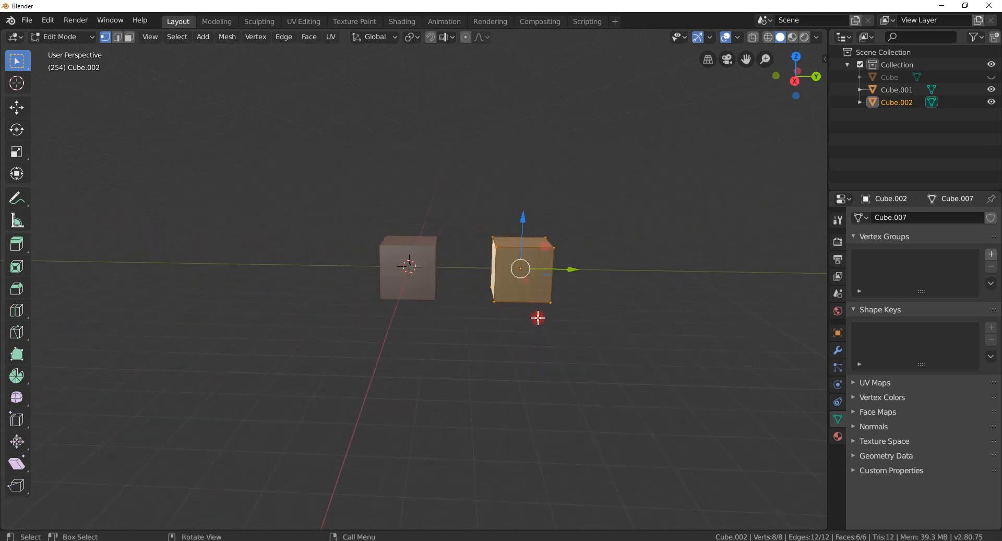
{"action": "left_click", "coordinate": [469, 379]}
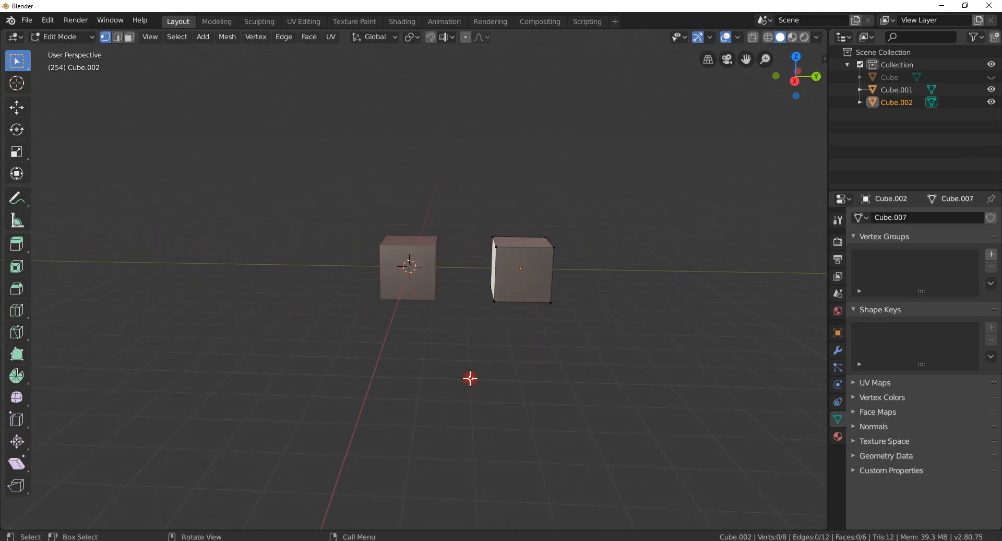
{"action": "key", "text": "Tab"}
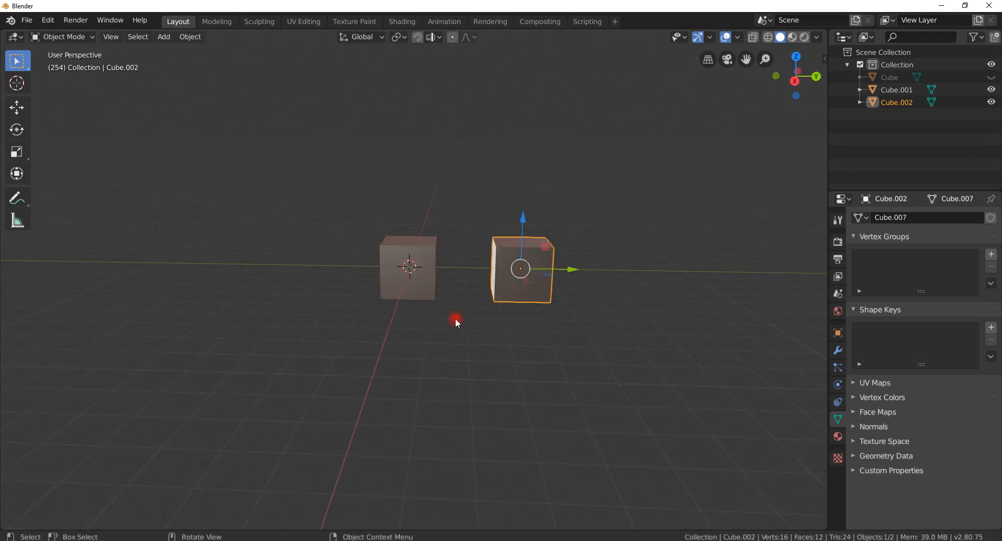
Step: Select both cubes, deselect all their vertices in a shared Edit Mode session and return to Object Mode
{"action": "left_click", "coordinate": [419, 298]}
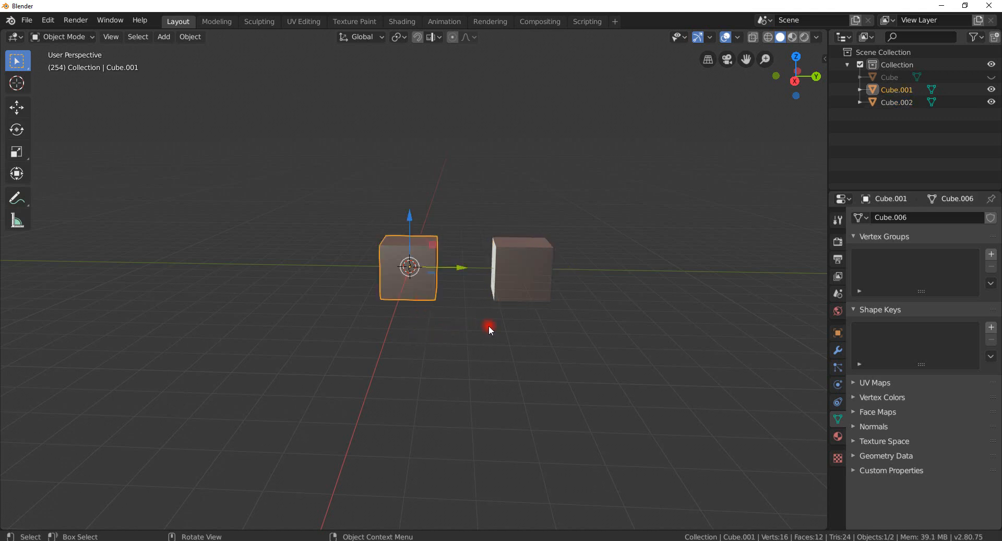
{"action": "left_click", "coordinate": [530, 302], "text": "shift"}
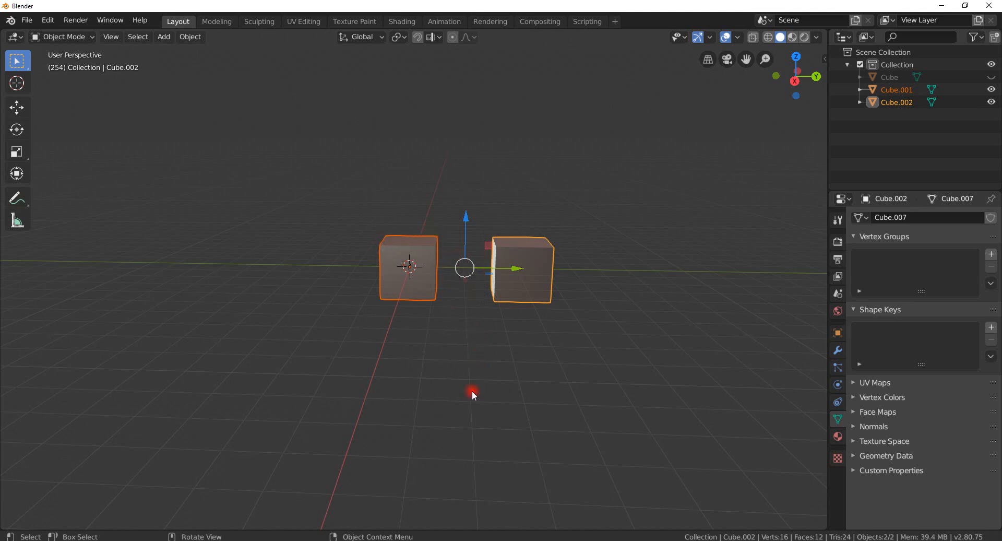
{"action": "key", "text": "Tab"}
{"action": "middle_click_drag", "start_coordinate": [472, 391], "coordinate": [442, 398]}
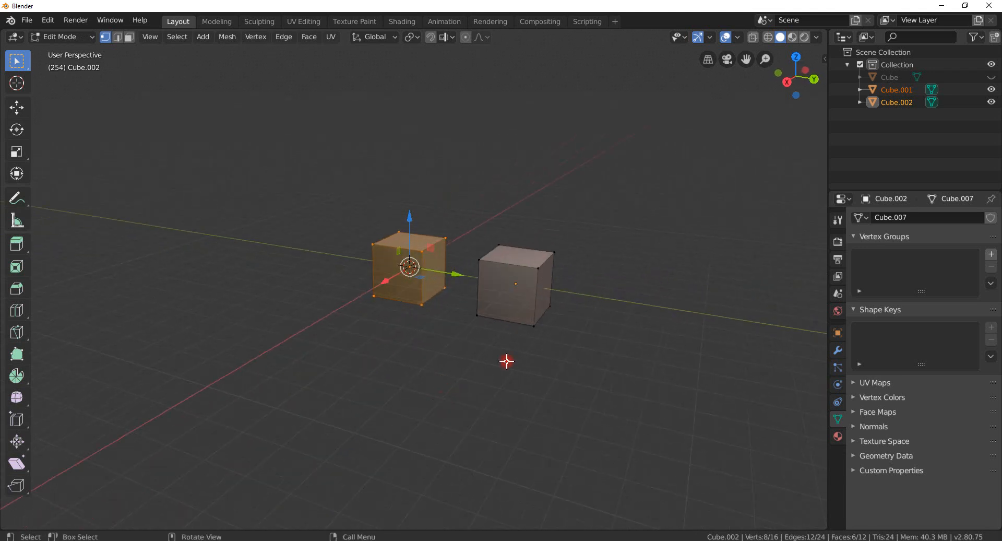
{"action": "left_click", "coordinate": [528, 327]}
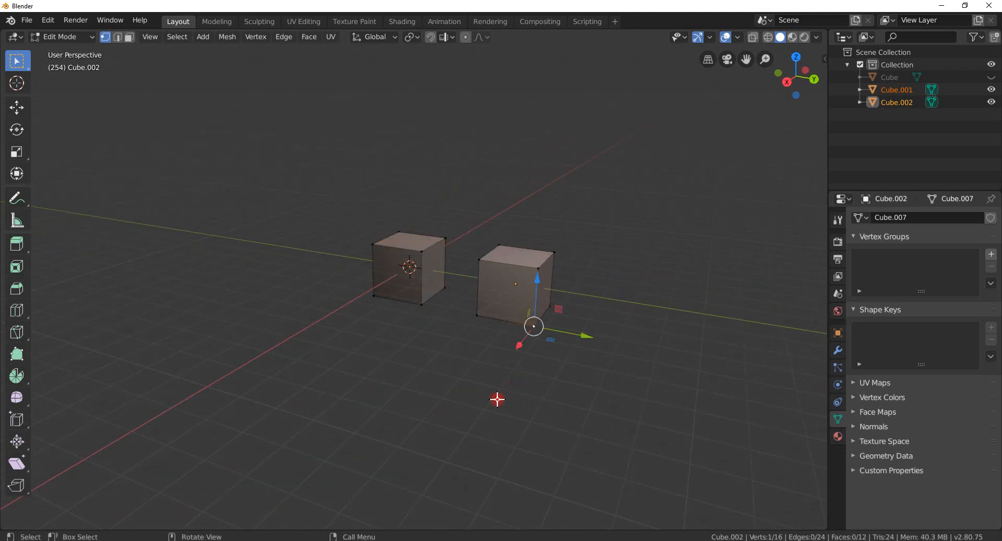
{"action": "left_click", "coordinate": [475, 411]}
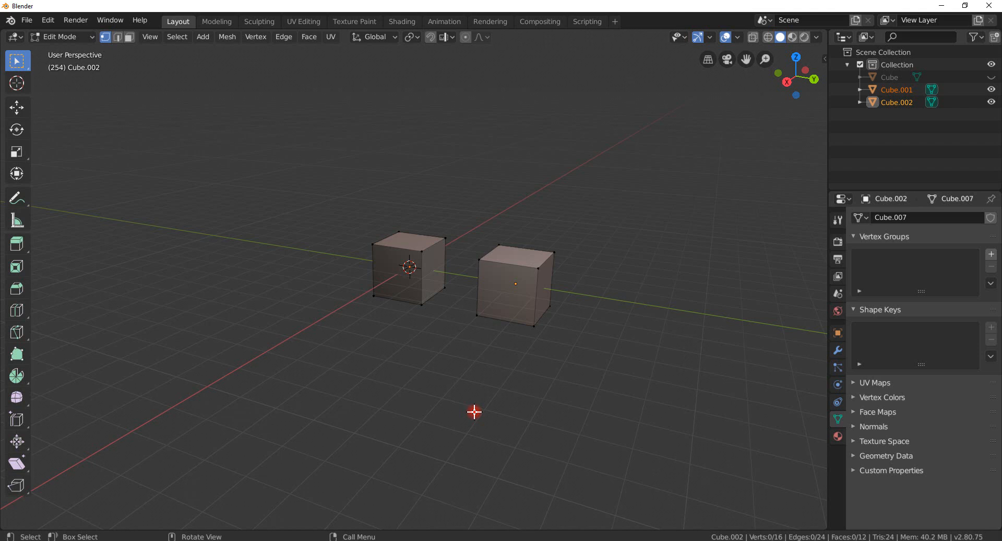
{"action": "key", "text": "Tab"}
{"action": "middle_click_drag", "start_coordinate": [474, 411], "coordinate": [488, 399]}
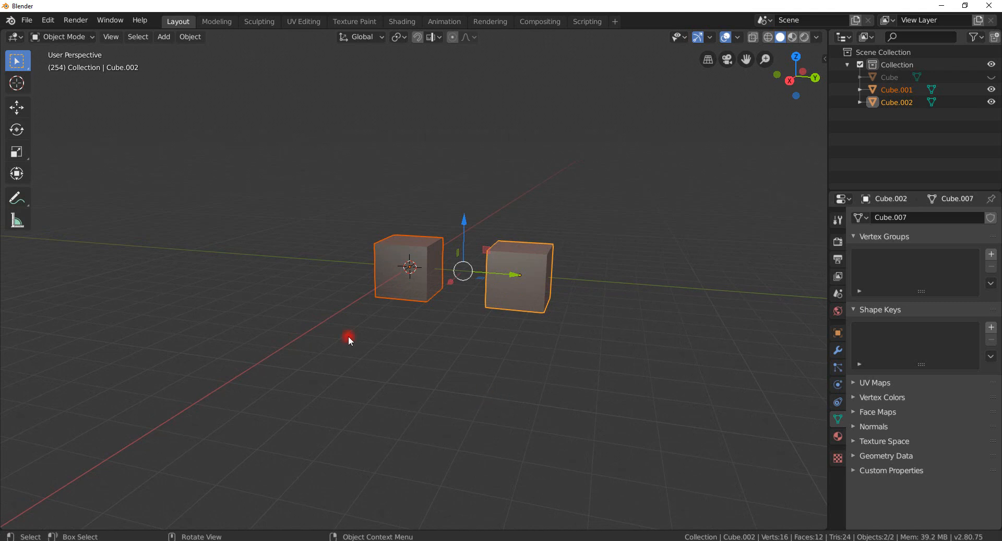
Step: In Edit Mode for both cubes, duplicate the second cube's linked geometry and move the copy further along the positive Y axis
{"action": "left_click", "coordinate": [58, 37]}
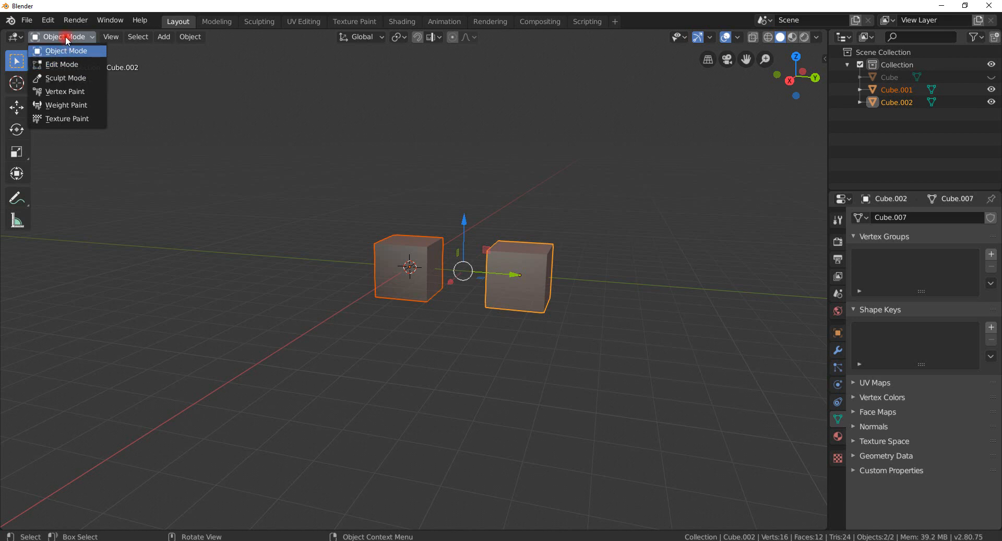
{"action": "left_click", "coordinate": [63, 64]}
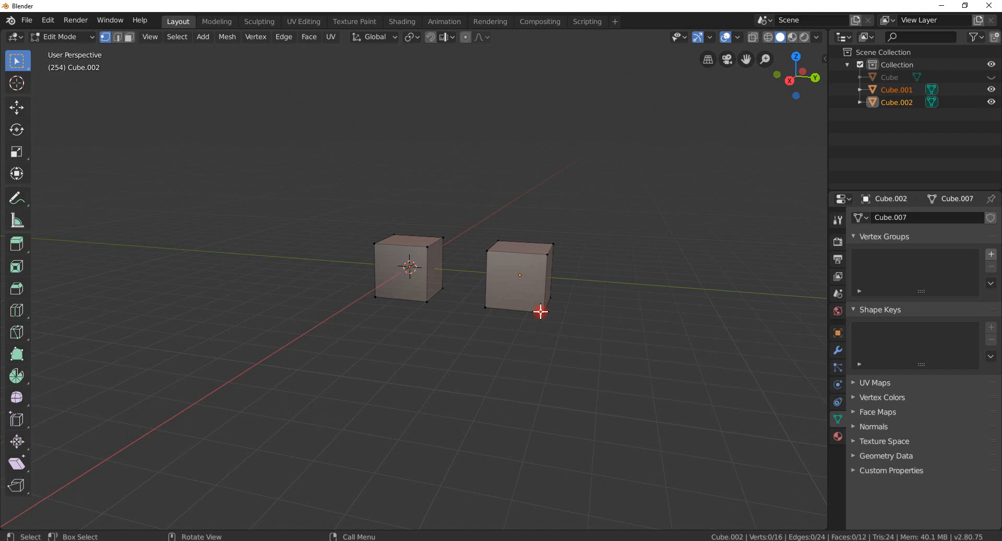
{"action": "key", "text": "l"}
{"action": "middle_click_drag", "start_coordinate": [552, 387], "coordinate": [564, 394]}
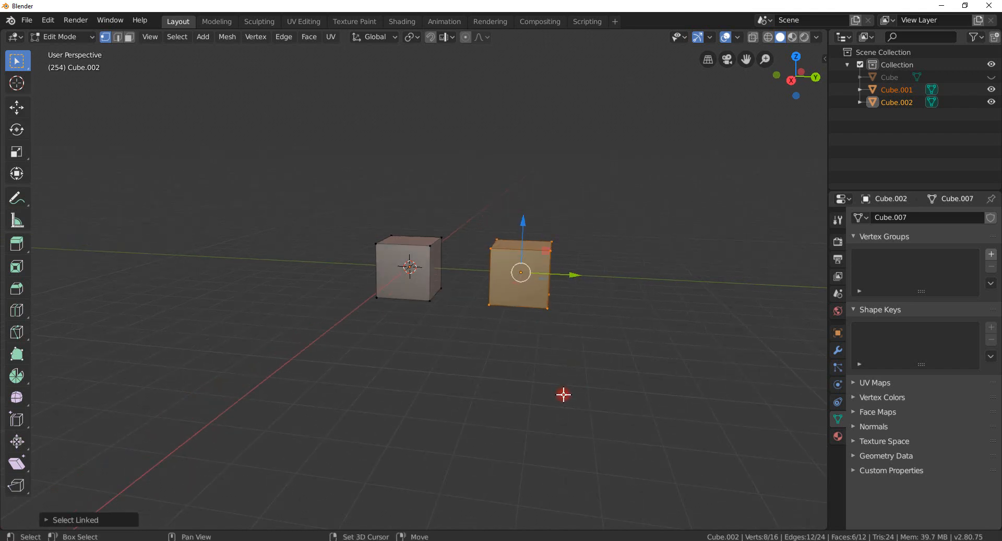
{"action": "key", "text": "shift+d"}
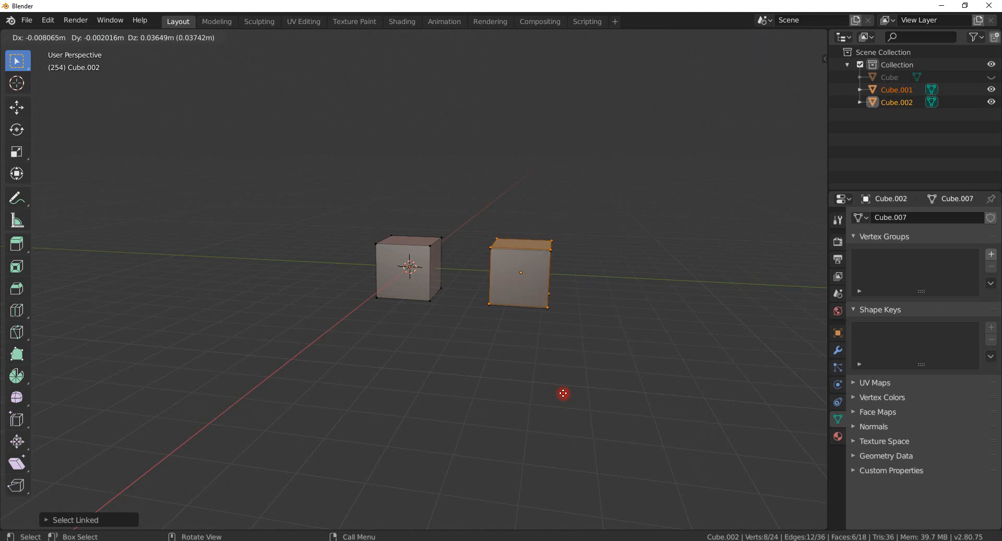
{"action": "left_click", "coordinate": [564, 393]}
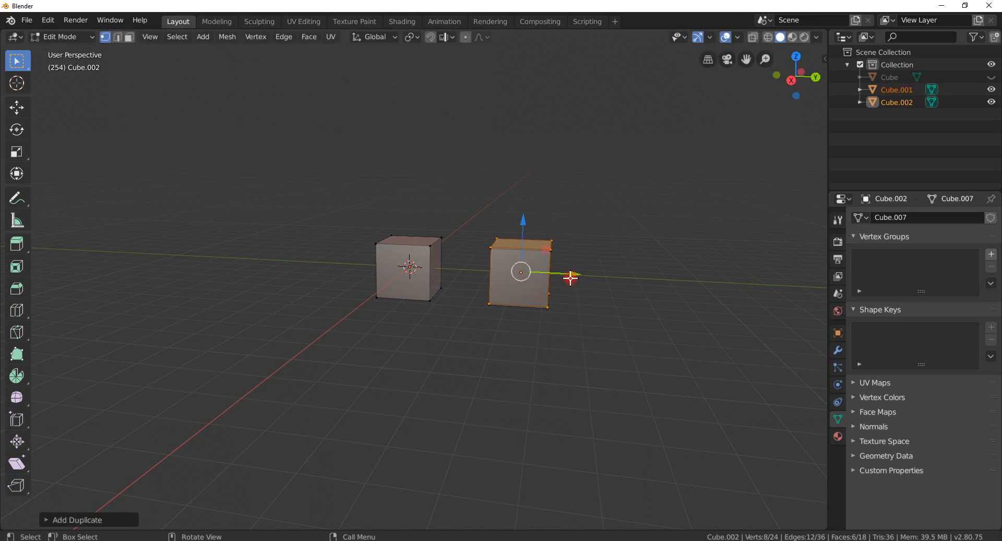
{"action": "left_click_drag", "start_coordinate": [575, 274], "coordinate": [689, 292]}
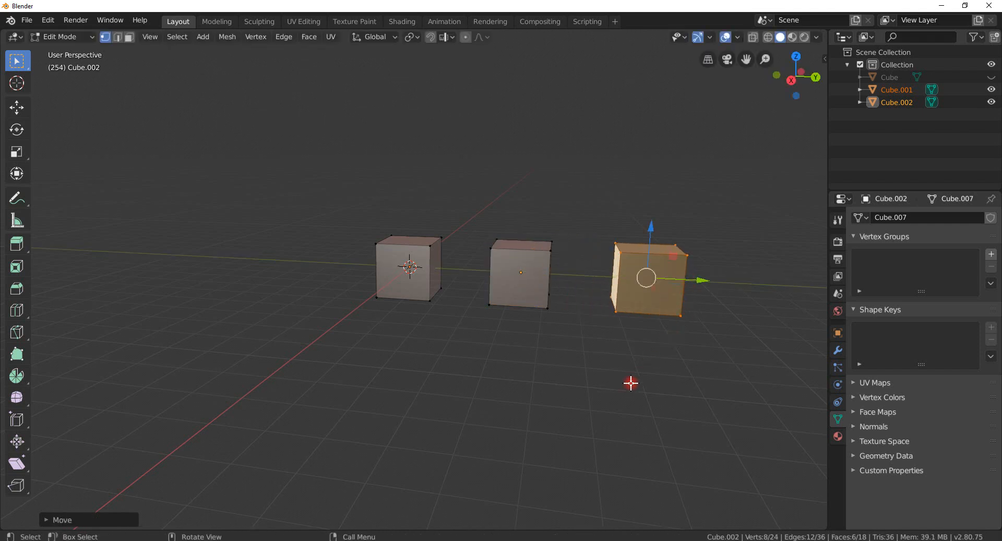
{"action": "middle_click_drag", "start_coordinate": [631, 382], "coordinate": [600, 393]}
{"action": "scroll", "coordinate": [600, 423], "scroll_direction": "down", "scroll_amount": 1}
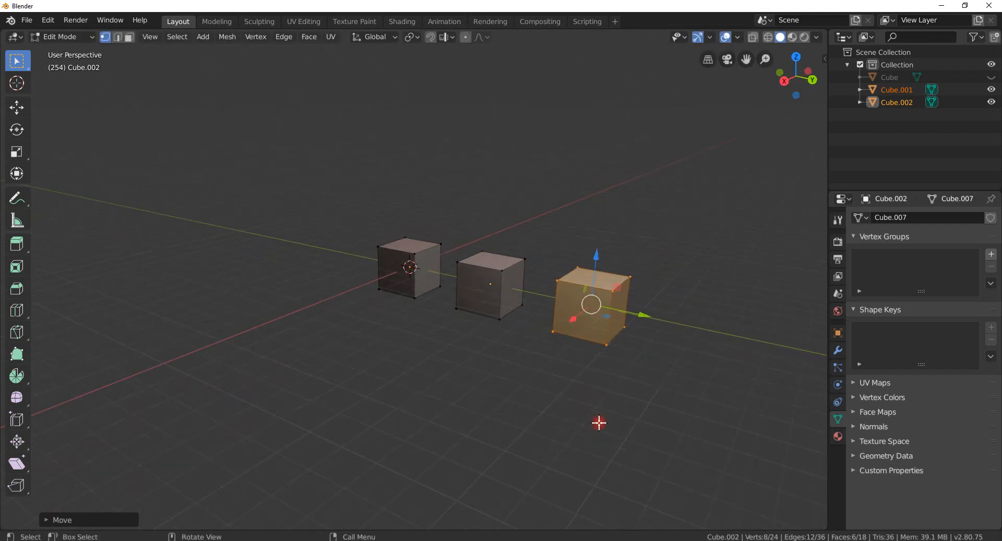
Step: Return to Object Mode, deselect everything and select the second cube to check which geometry belongs to it
{"action": "key", "text": "Tab"}
{"action": "left_click", "coordinate": [537, 425]}
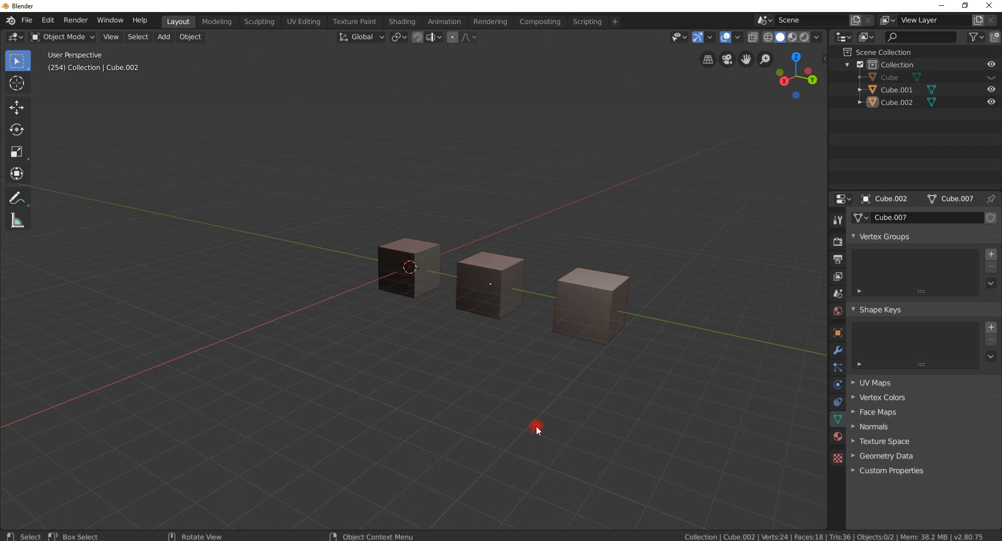
{"action": "middle_click_drag", "start_coordinate": [542, 298], "coordinate": [480, 337]}
{"action": "left_click", "coordinate": [474, 294]}
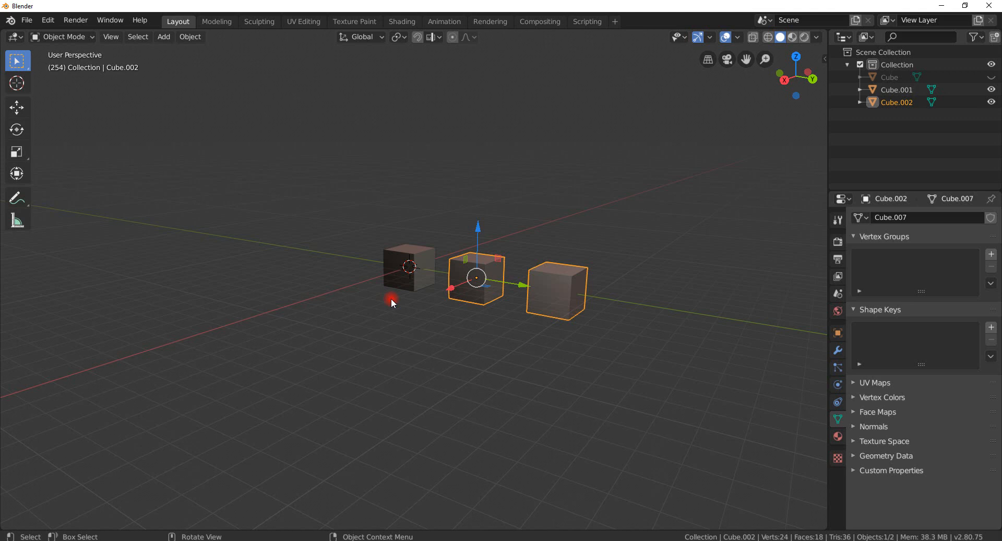
{"action": "middle_click_drag", "start_coordinate": [422, 315], "coordinate": [440, 321]}
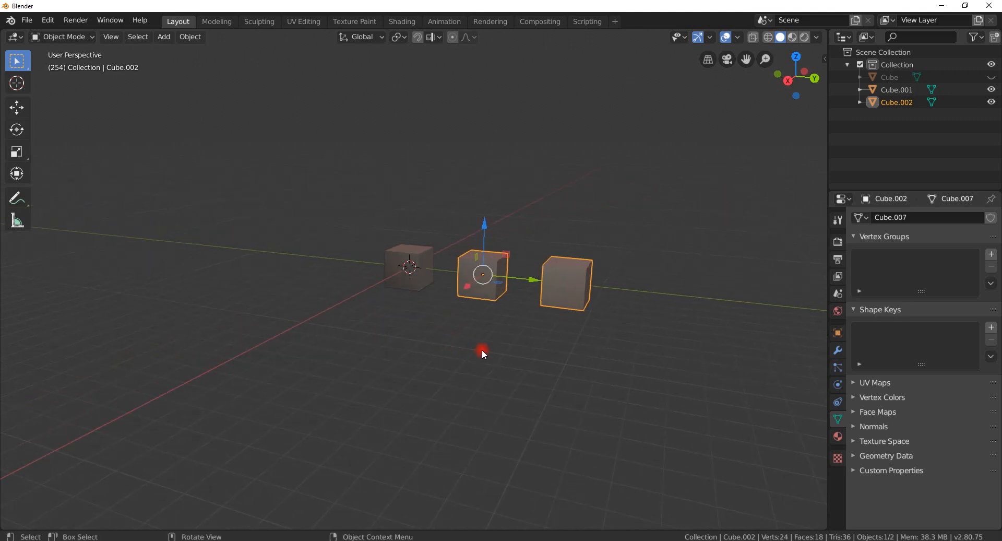
Step: Select both cubes, enter Edit Mode for them together and undo the duplication of the second cube's geometry
{"action": "key", "text": "alt+a"}
{"action": "key", "text": "a"}
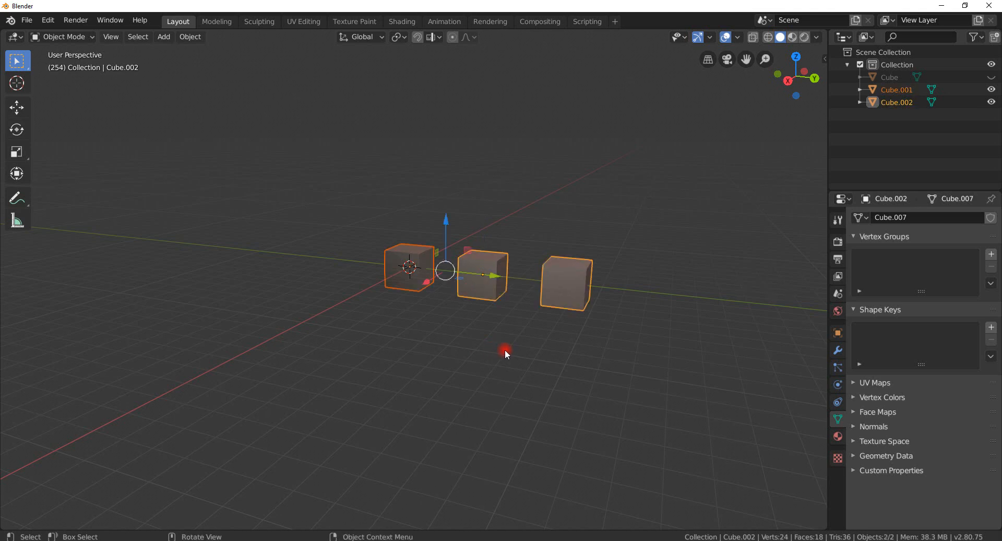
{"action": "key", "text": "Tab"}
{"action": "key", "text": "ctrl+z"}
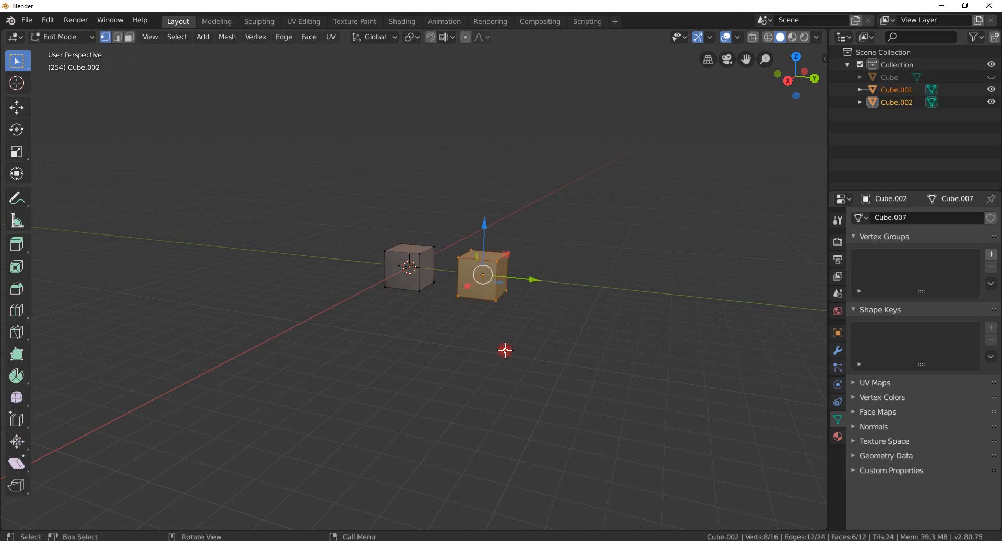
{"action": "key", "text": "alt+a"}
{"action": "key", "text": "Tab"}
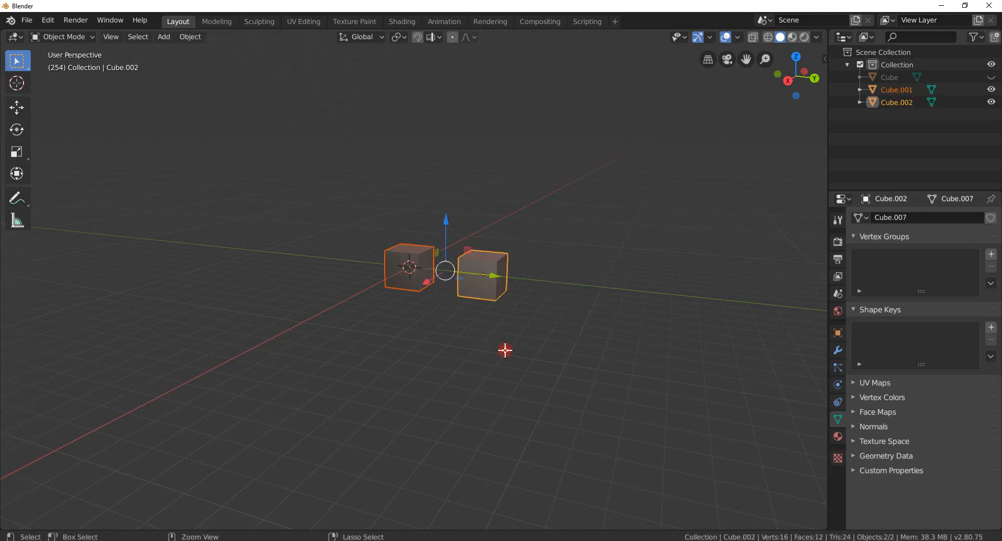
{"action": "key", "text": "Tab"}
Step: Undo further back through the earlier edits until the second cube is removed and only the first cube is left
{"action": "key", "text": "ctrl+z"}
{"action": "key", "text": "ctrl+z"}
{"action": "key", "text": "ctrl+z"}
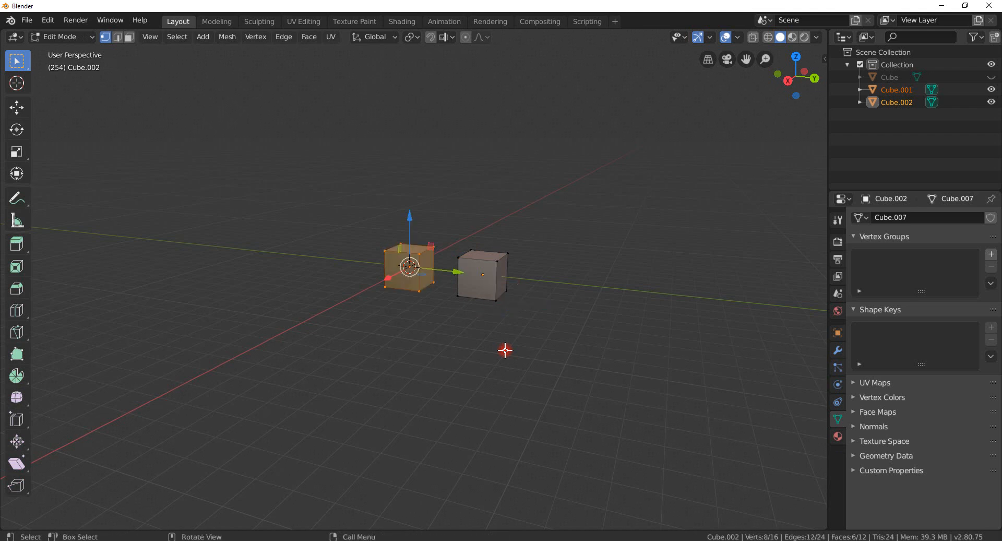
{"action": "key", "text": "ctrl+z"}
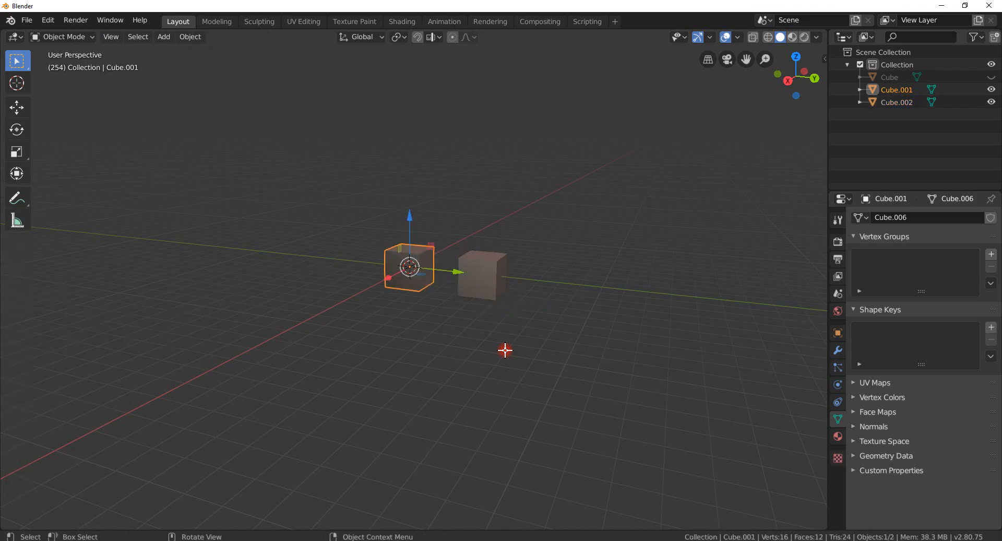
{"action": "key", "text": "ctrl+z"}
{"action": "key", "text": "ctrl+z"}
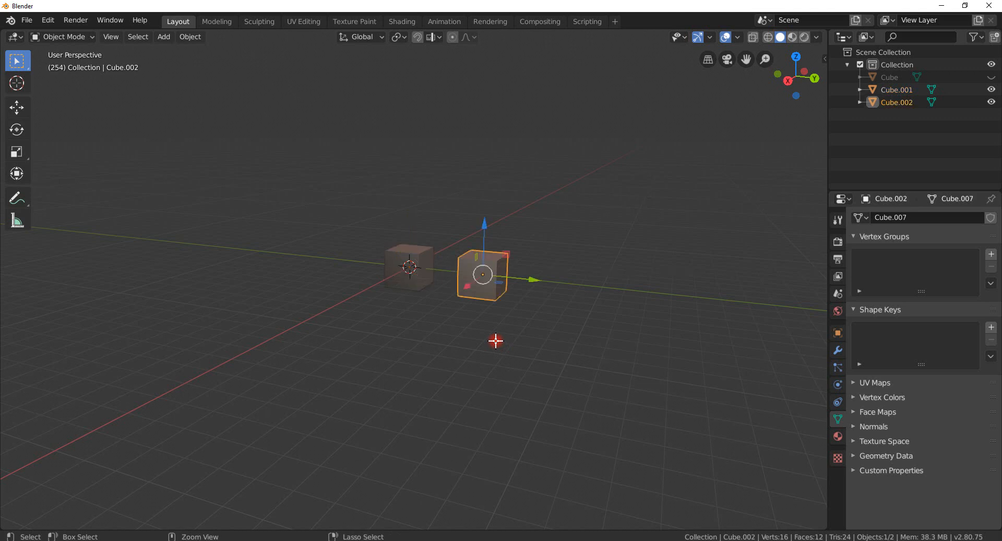
{"action": "key", "text": "ctrl+z"}
{"action": "key", "text": "ctrl+z"}
{"action": "key", "text": "ctrl+z"}
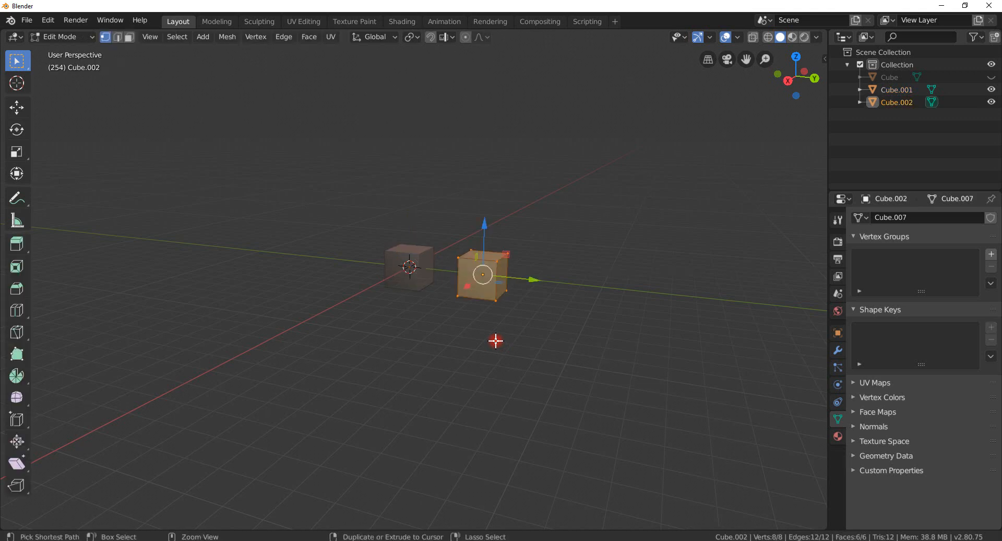
{"action": "key", "text": "ctrl+z"}
{"action": "key", "text": "ctrl+z"}
{"action": "key", "text": "ctrl+z"}
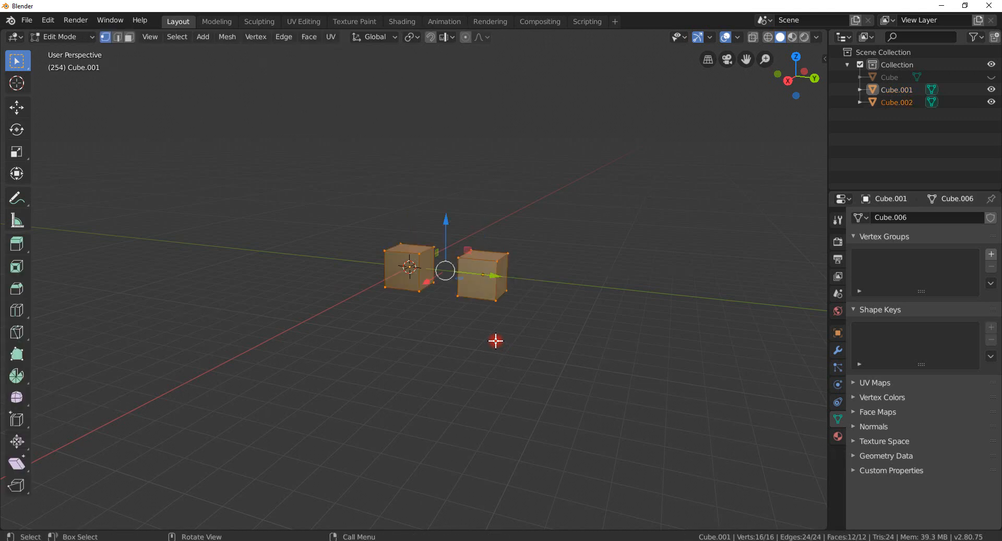
{"action": "key", "text": "ctrl+z"}
{"action": "key", "text": "ctrl+z"}
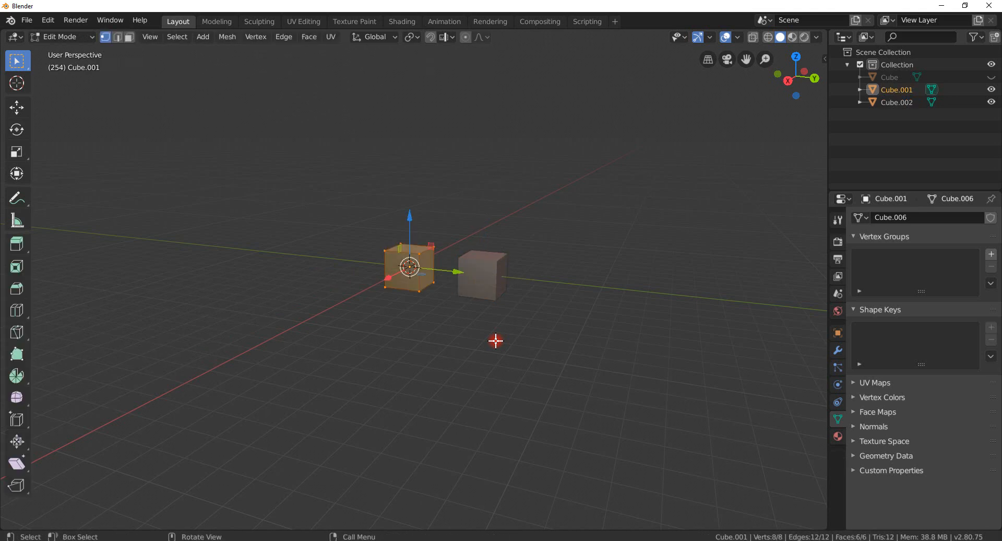
{"action": "key", "text": "ctrl+z"}
{"action": "key", "text": "ctrl+z"}
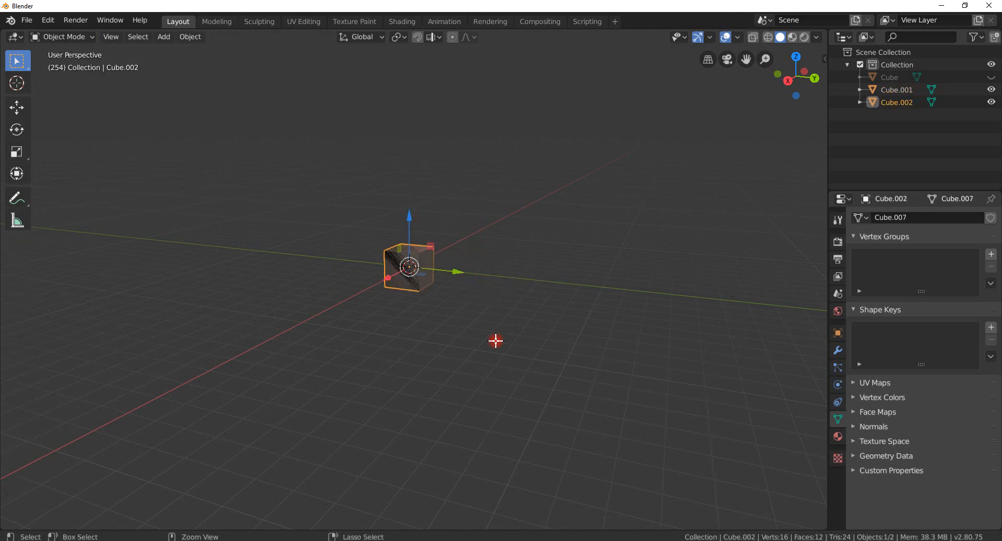
{"action": "key", "text": "ctrl+z"}
{"action": "middle_click_drag", "start_coordinate": [496, 341], "coordinate": [504, 332]}
{"action": "scroll", "coordinate": [498, 352], "scroll_direction": "up", "scroll_amount": 3}
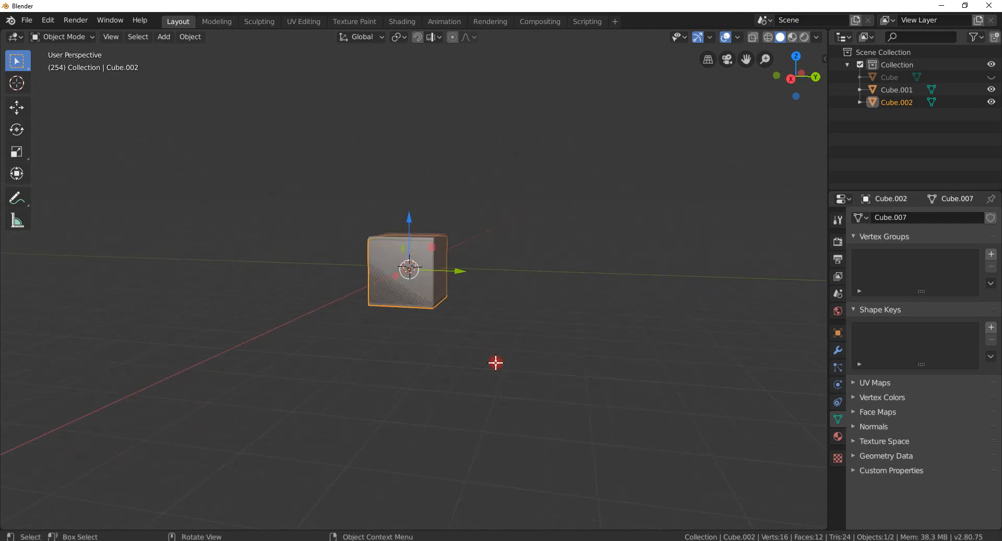
{"action": "mouse_move", "coordinate": [496, 366]}
{"action": "middle_mouse_down"}
{"action": "mouse_move", "coordinate": [497, 409]}
{"action": "mouse_move", "coordinate": [499, 376]}
{"action": "mouse_move", "coordinate": [484, 380]}
{"action": "middle_mouse_up"}
{"action": "scroll", "coordinate": [497, 373], "scroll_direction": "up", "scroll_amount": 2}
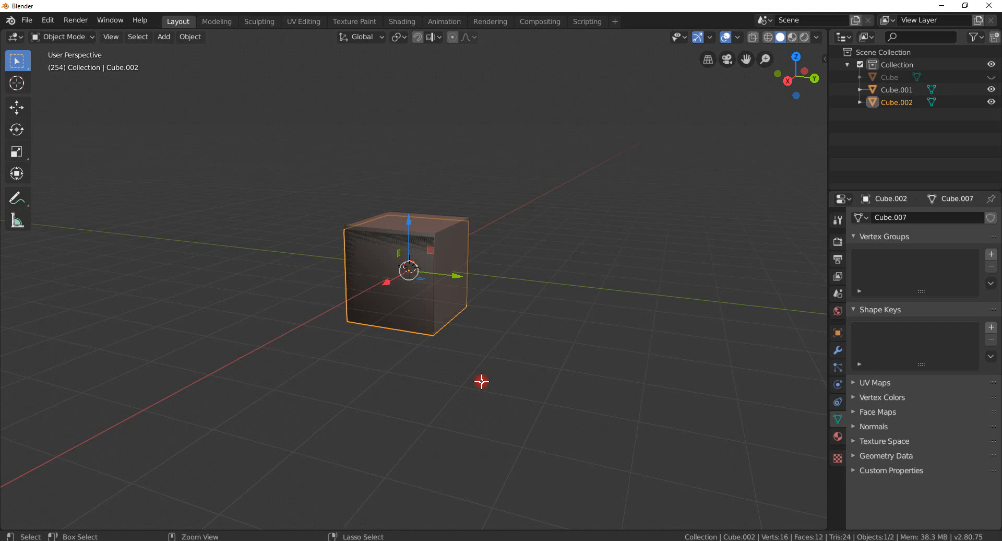
{"action": "key", "text": "ctrl+z"}
{"action": "middle_click_drag", "start_coordinate": [483, 381], "coordinate": [501, 367]}
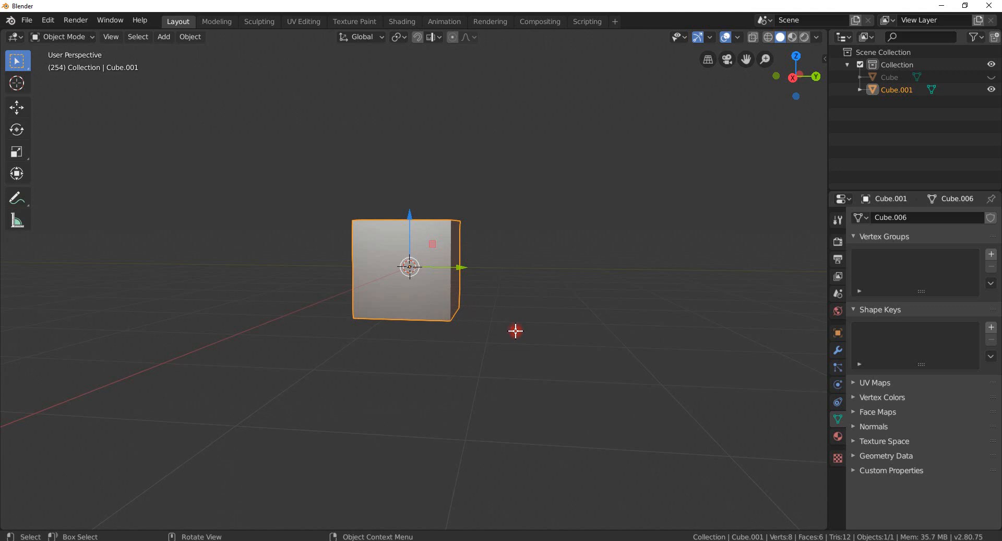
{"action": "middle_click_drag", "start_coordinate": [515, 334], "coordinate": [514, 364]}
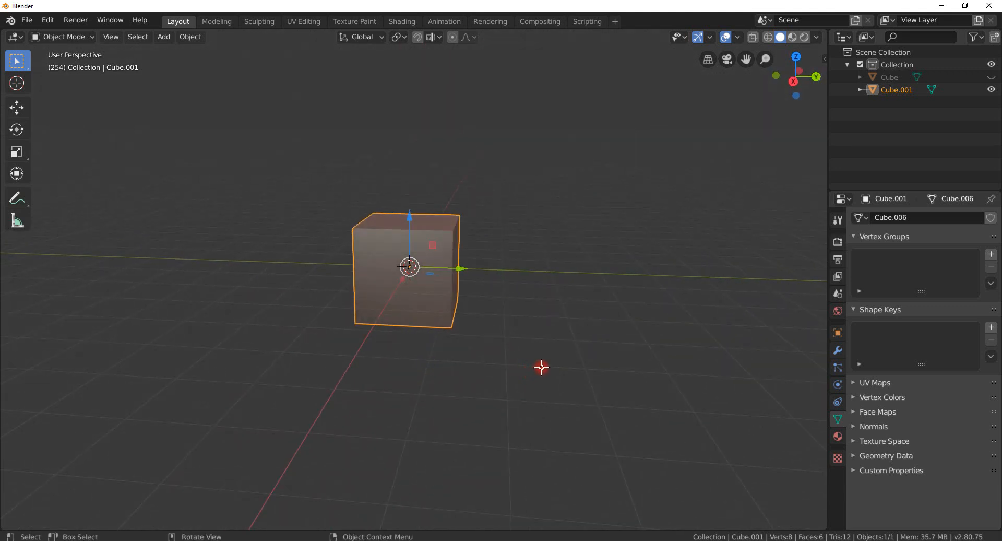
Step: Create a linked duplicate of the cube and move it along the positive Y axis beside the original
{"action": "key", "text": "alt+d"}
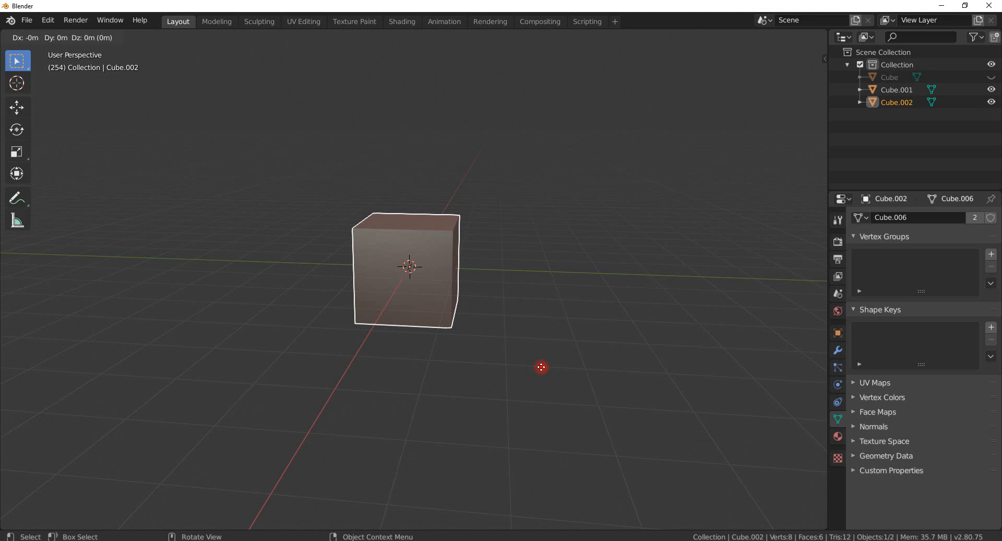
{"action": "left_click", "coordinate": [542, 367]}
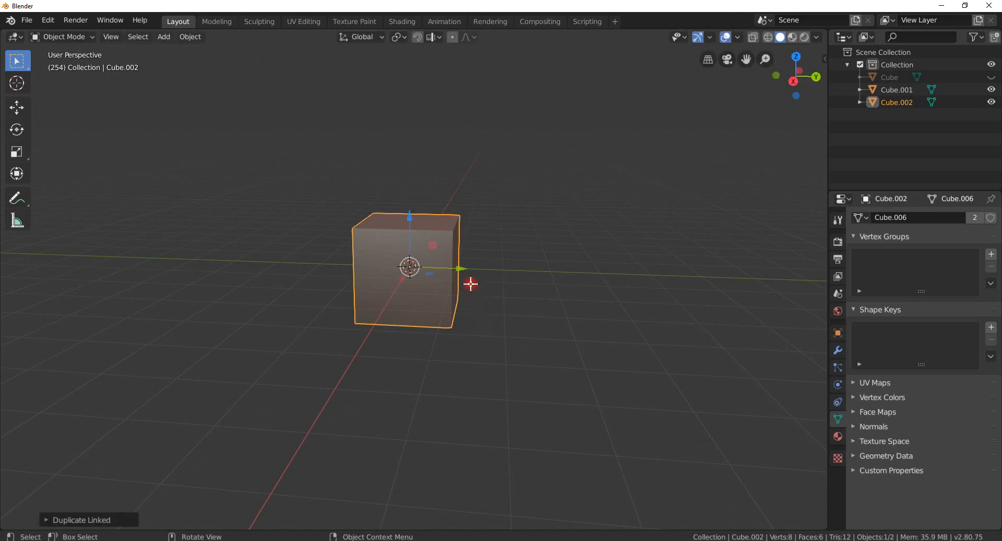
{"action": "left_click_drag", "start_coordinate": [462, 272], "coordinate": [640, 271]}
{"action": "middle_click_drag", "start_coordinate": [597, 361], "coordinate": [566, 428]}
Step: Select only the original cube of the linked pair, enter Edit Mode and deselect all vertices
{"action": "left_click", "coordinate": [514, 394]}
{"action": "left_click", "coordinate": [396, 319]}
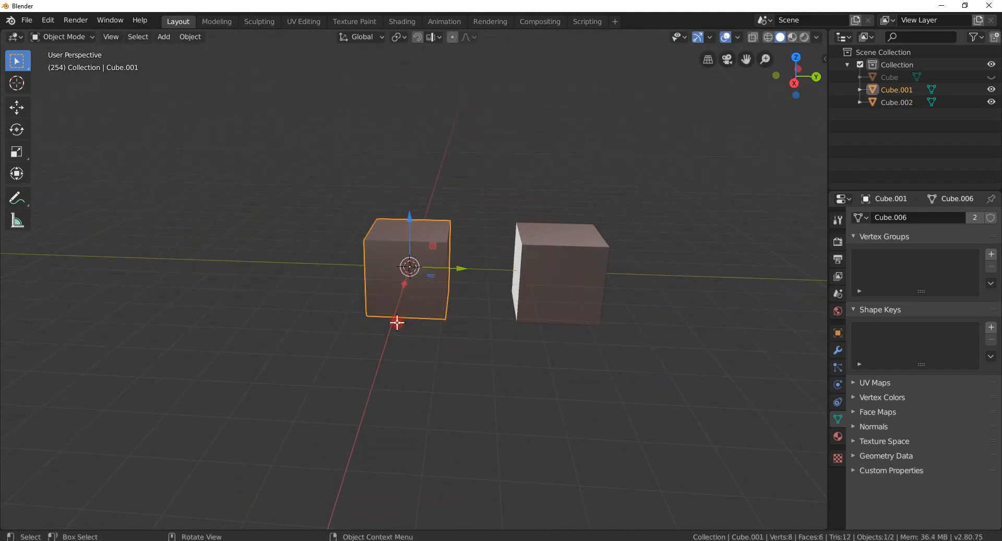
{"action": "left_click", "coordinate": [549, 303]}
{"action": "left_click", "coordinate": [424, 316]}
{"action": "mouse_move", "coordinate": [536, 358]}
{"action": "middle_mouse_down"}
{"action": "mouse_move", "coordinate": [519, 351]}
{"action": "mouse_move", "coordinate": [533, 363]}
{"action": "mouse_move", "coordinate": [519, 363]}
{"action": "middle_mouse_up"}
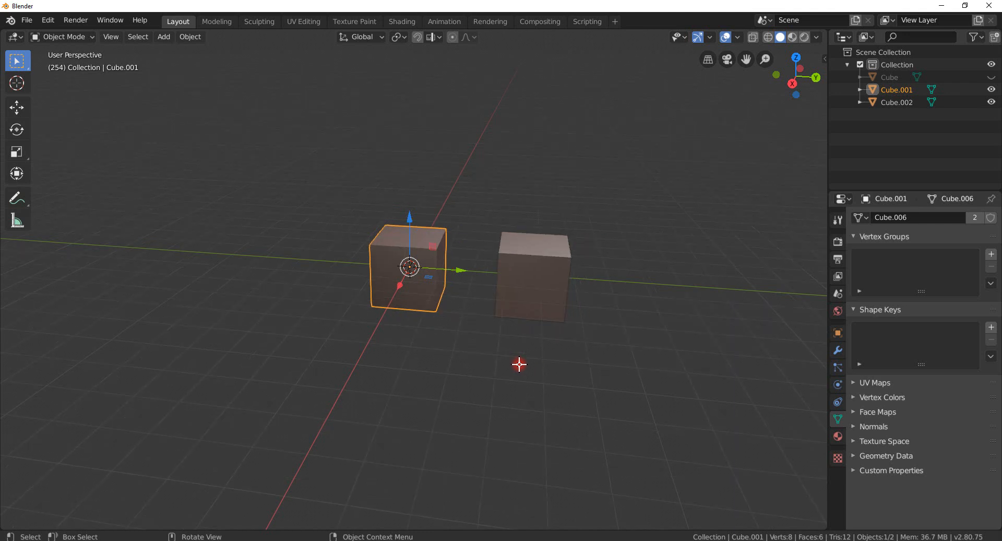
{"action": "key", "text": "Tab"}
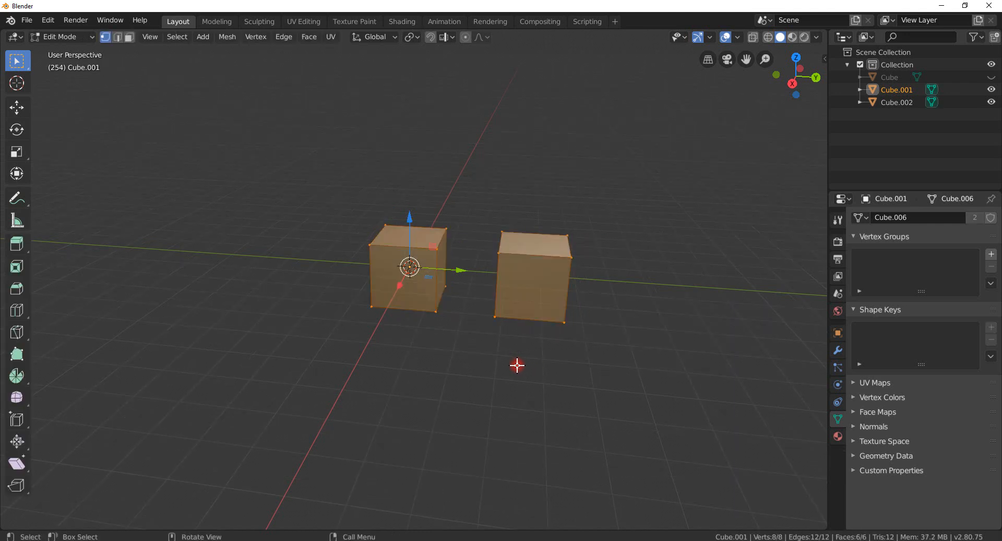
{"action": "key", "text": "alt+a"}
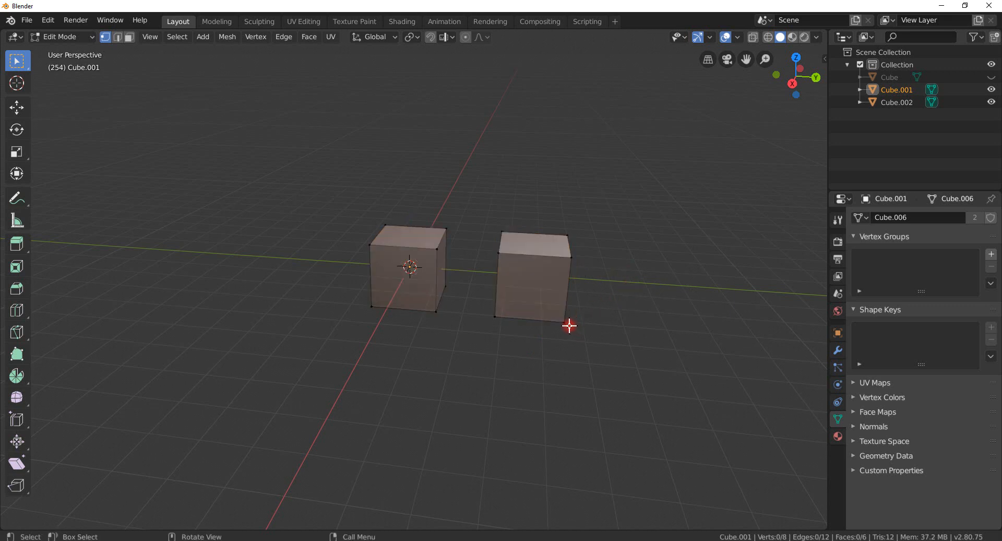
Step: Select the original cube's upper front vertex nearest the linked copy and move it in the negative Y direction
{"action": "left_click", "coordinate": [423, 253]}
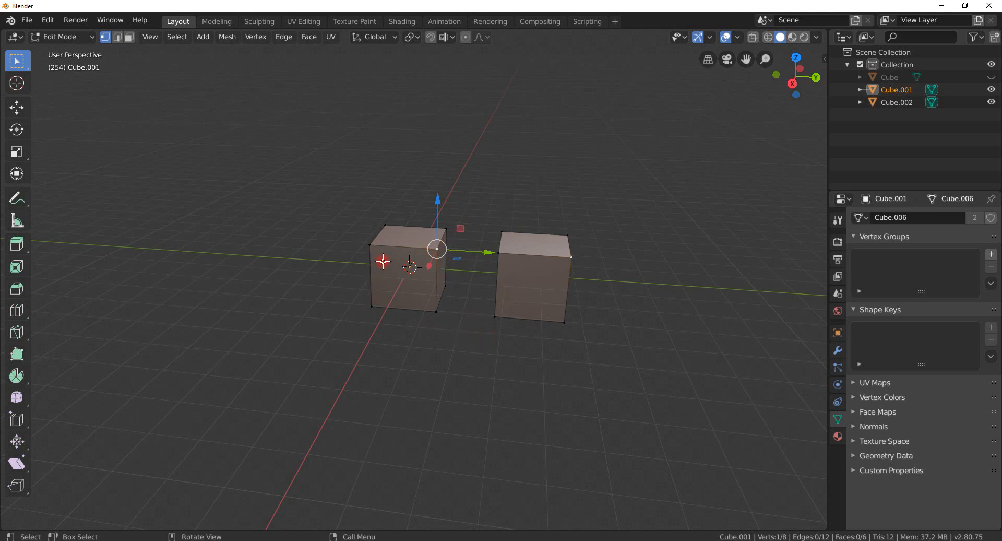
{"action": "middle_click_drag", "start_coordinate": [409, 279], "coordinate": [432, 288]}
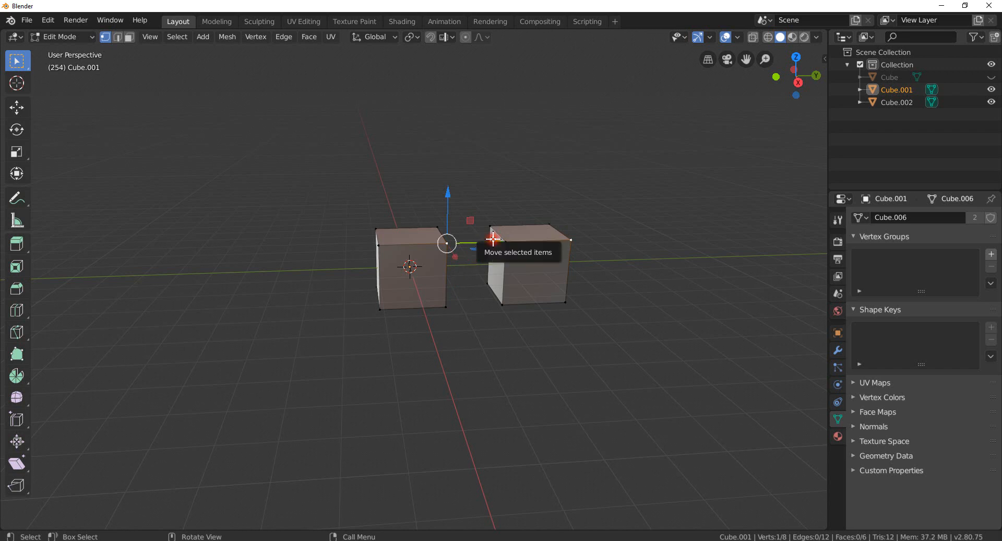
{"action": "left_click_drag", "start_coordinate": [494, 239], "coordinate": [470, 250]}
{"action": "mouse_move", "coordinate": [481, 342]}
{"action": "middle_mouse_down"}
{"action": "mouse_move", "coordinate": [425, 337]}
{"action": "mouse_move", "coordinate": [423, 316]}
{"action": "mouse_move", "coordinate": [489, 337]}
{"action": "mouse_move", "coordinate": [488, 383]}
{"action": "mouse_move", "coordinate": [439, 375]}
{"action": "mouse_move", "coordinate": [428, 342]}
{"action": "mouse_move", "coordinate": [484, 319]}
{"action": "mouse_move", "coordinate": [499, 374]}
{"action": "mouse_move", "coordinate": [496, 343]}
{"action": "middle_mouse_up"}
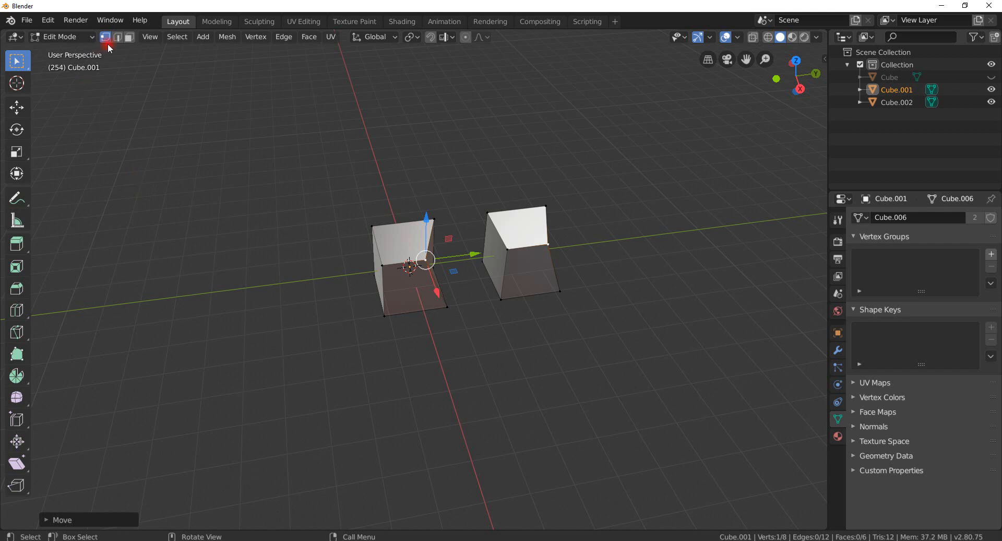
Step: Switch to face selection and move the original cube's top face down along the Z axis
{"action": "left_click", "coordinate": [129, 37]}
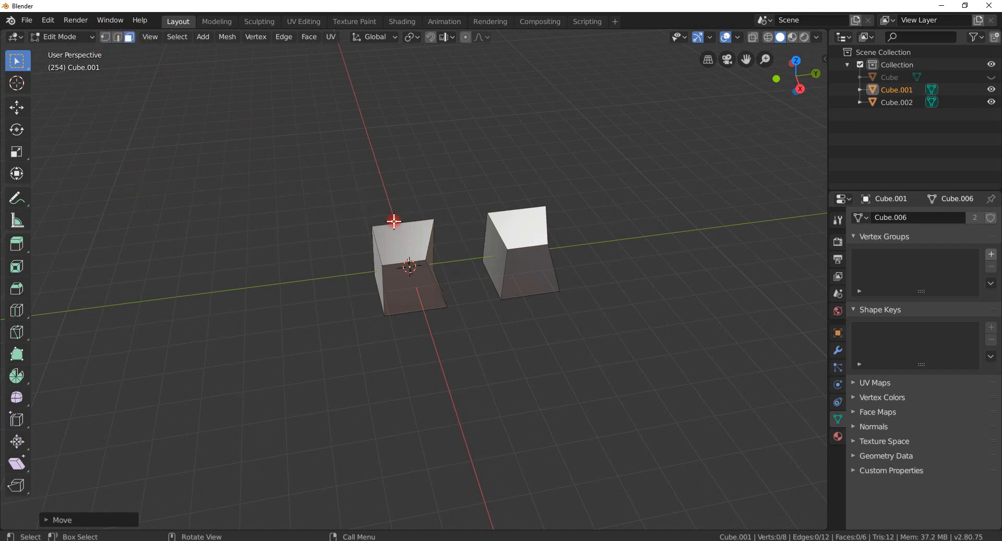
{"action": "left_click", "coordinate": [402, 239]}
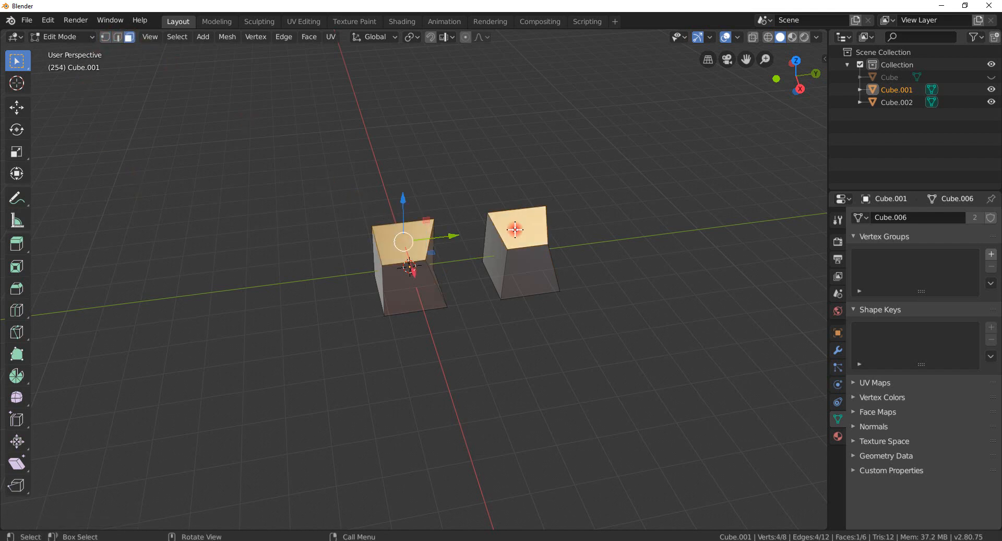
{"action": "middle_click_drag", "start_coordinate": [522, 250], "coordinate": [400, 139]}
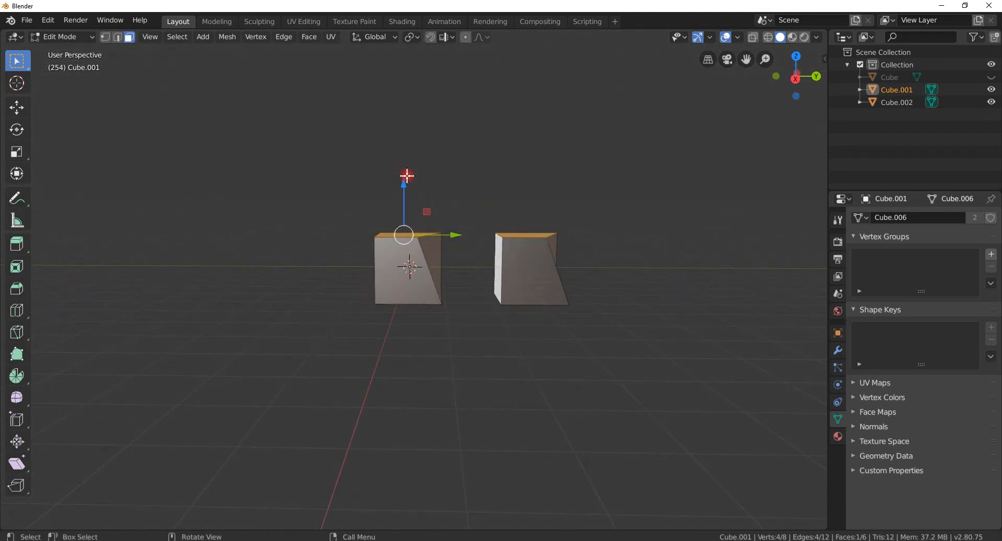
{"action": "left_click_drag", "start_coordinate": [406, 185], "coordinate": [431, 221]}
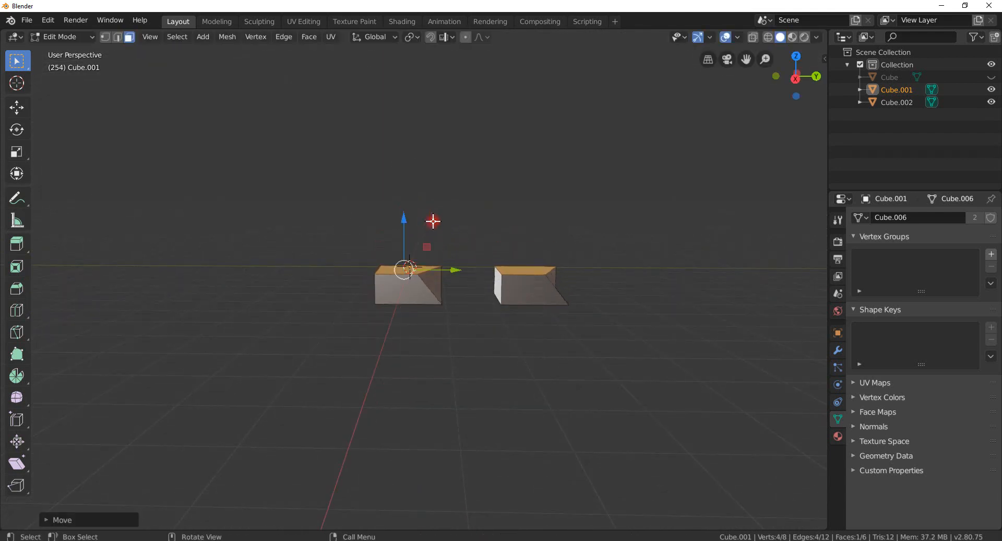
{"action": "middle_click_drag", "start_coordinate": [431, 222], "coordinate": [460, 195]}
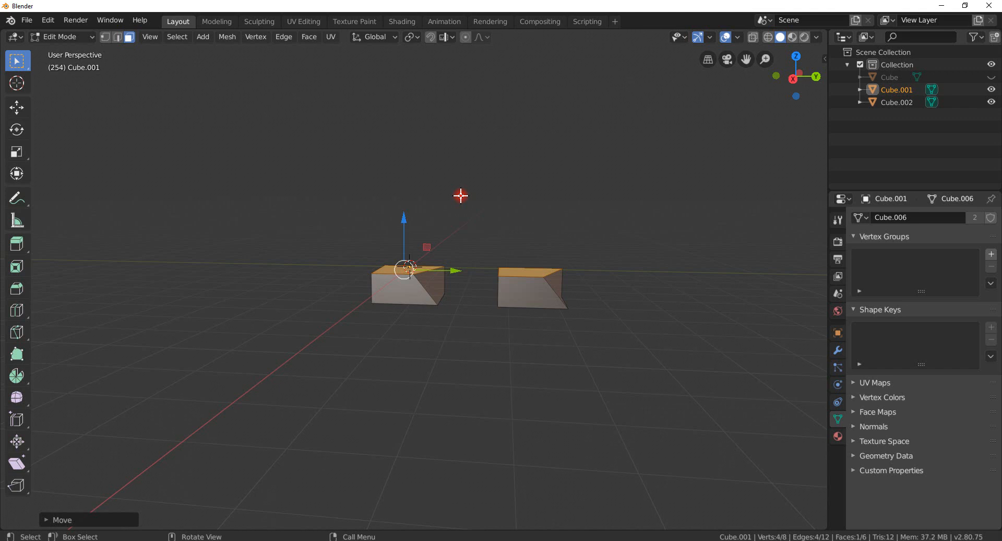
Step: Select all faces of the shared mesh, bring up the Delete options, cancel them and return to Object Mode
{"action": "left_click", "coordinate": [460, 317]}
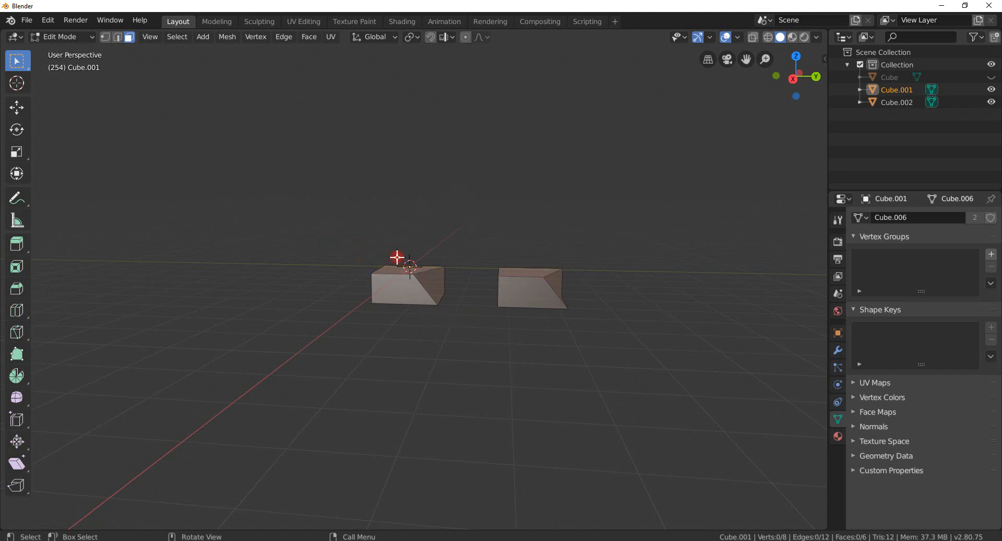
{"action": "key", "text": "a"}
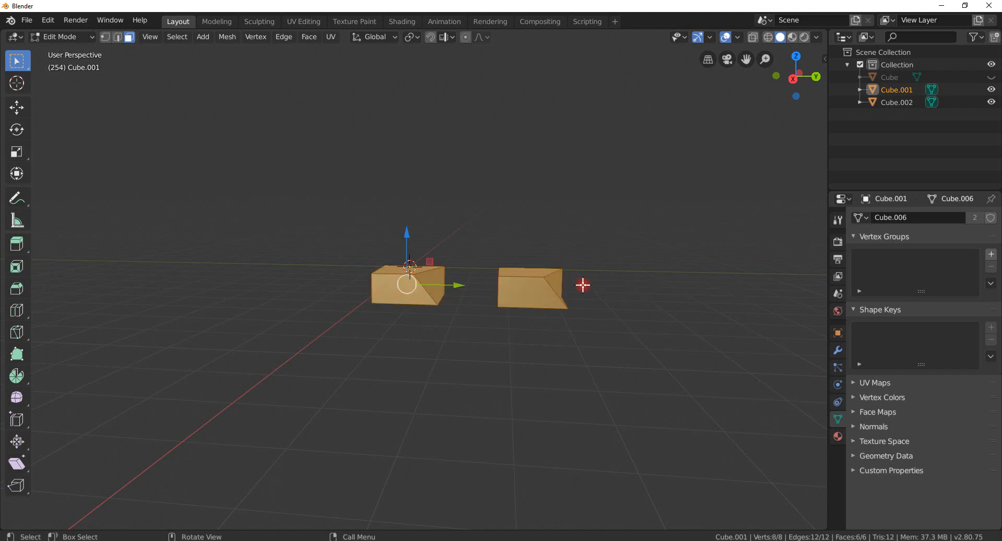
{"action": "key", "text": "x"}
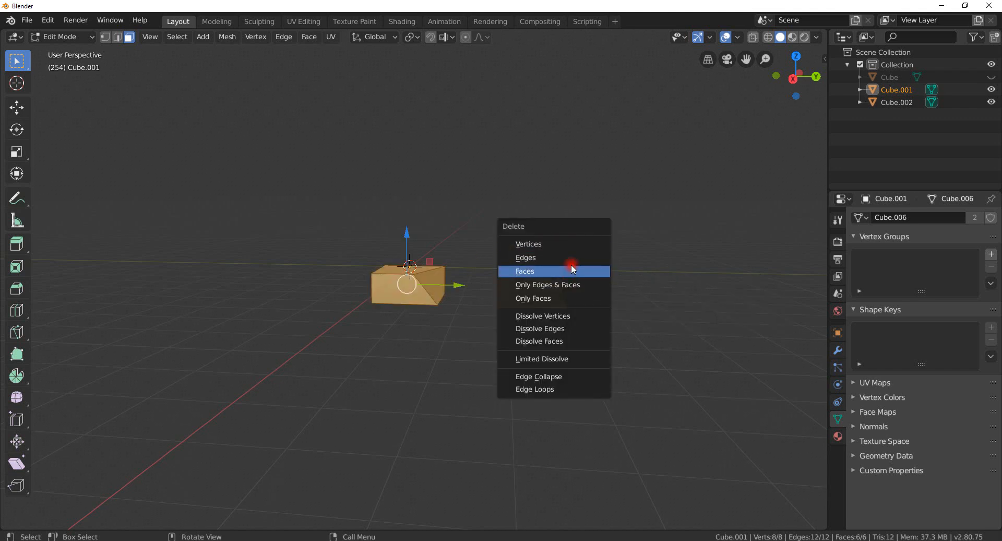
{"action": "left_click", "coordinate": [316, 330]}
{"action": "key", "text": "Tab"}
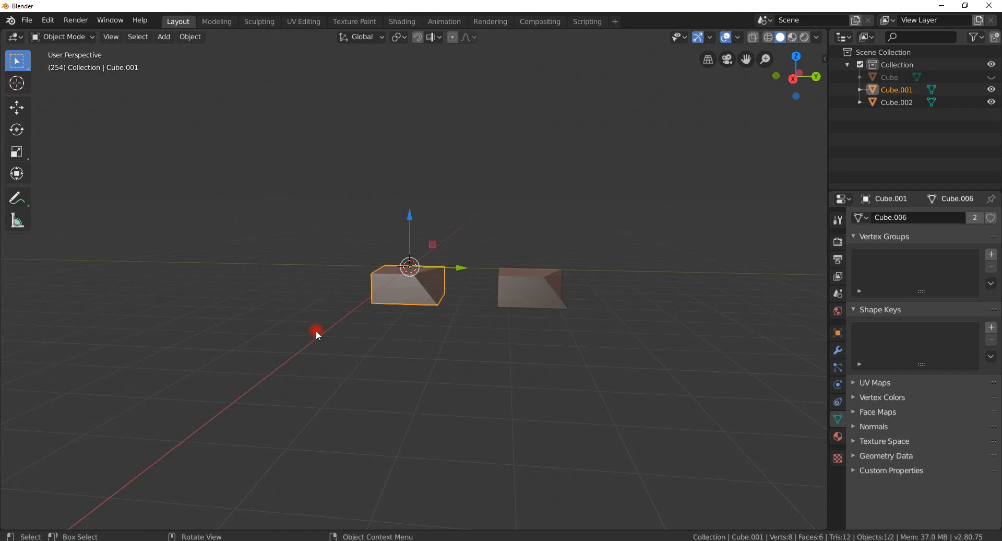
Step: Delete the original cube and its linked copy from the scene
{"action": "key", "text": "x"}
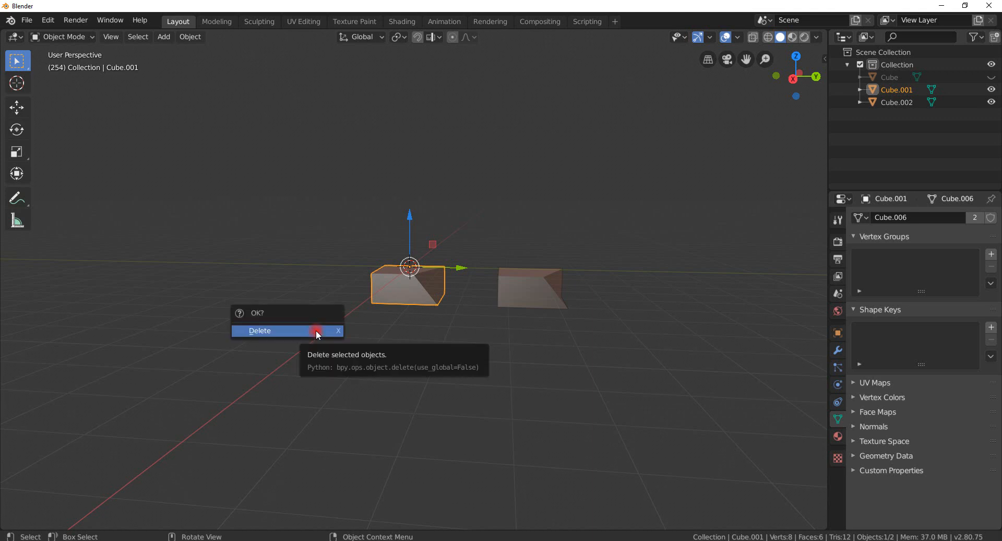
{"action": "left_click", "coordinate": [315, 330]}
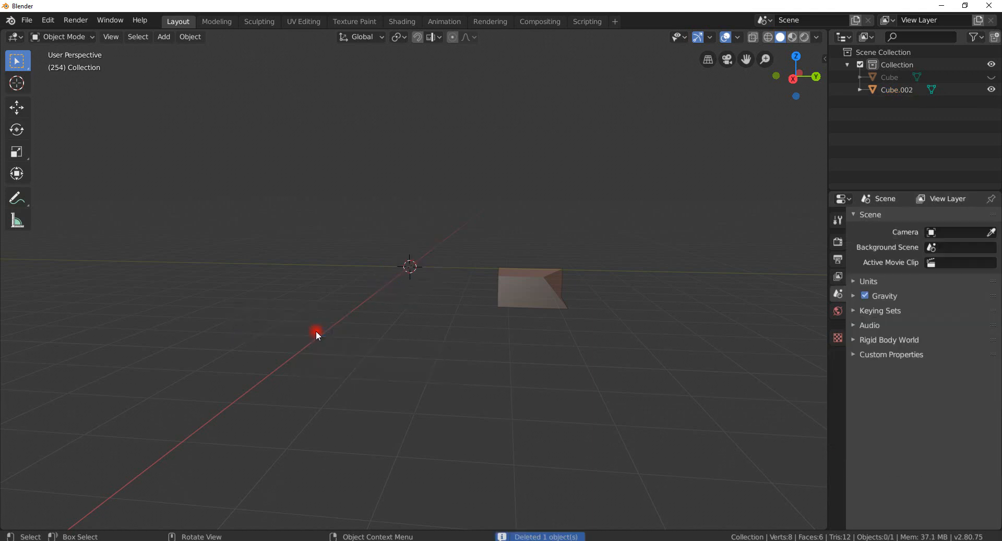
{"action": "left_click", "coordinate": [512, 311]}
{"action": "key", "text": "x"}
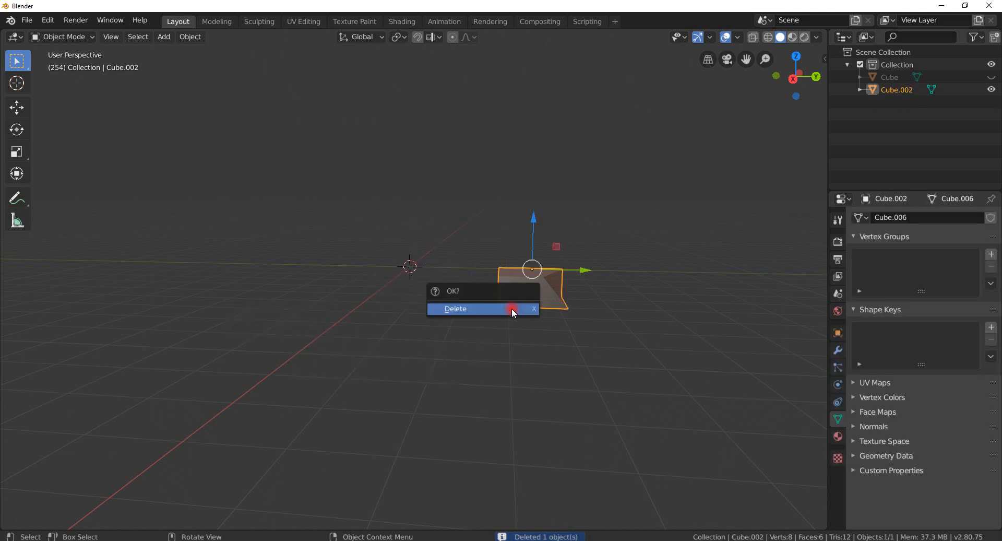
{"action": "left_click", "coordinate": [512, 309]}
Step: Add a new cube mesh at the 3D cursor
{"action": "middle_click_drag", "start_coordinate": [487, 328], "coordinate": [500, 343]}
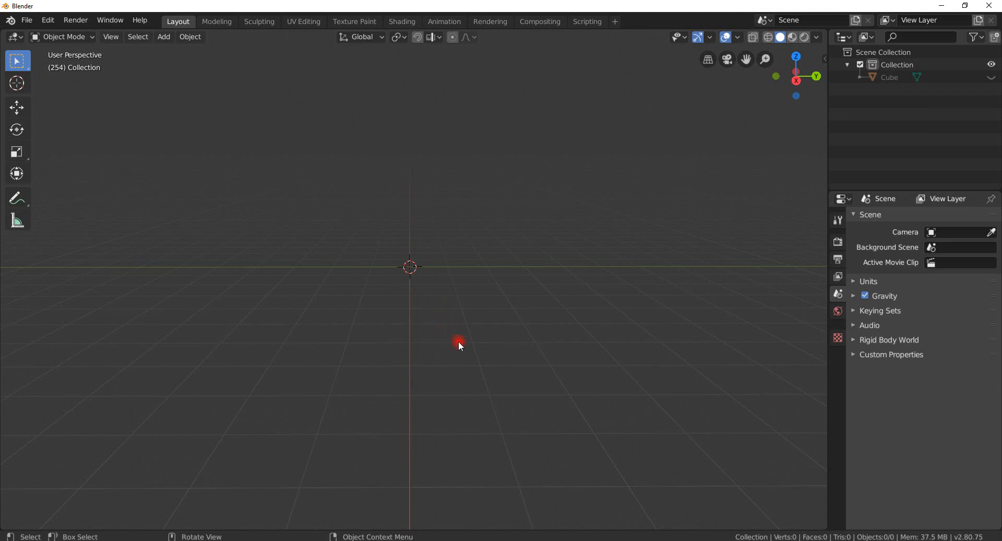
{"action": "key", "text": "shift+a"}
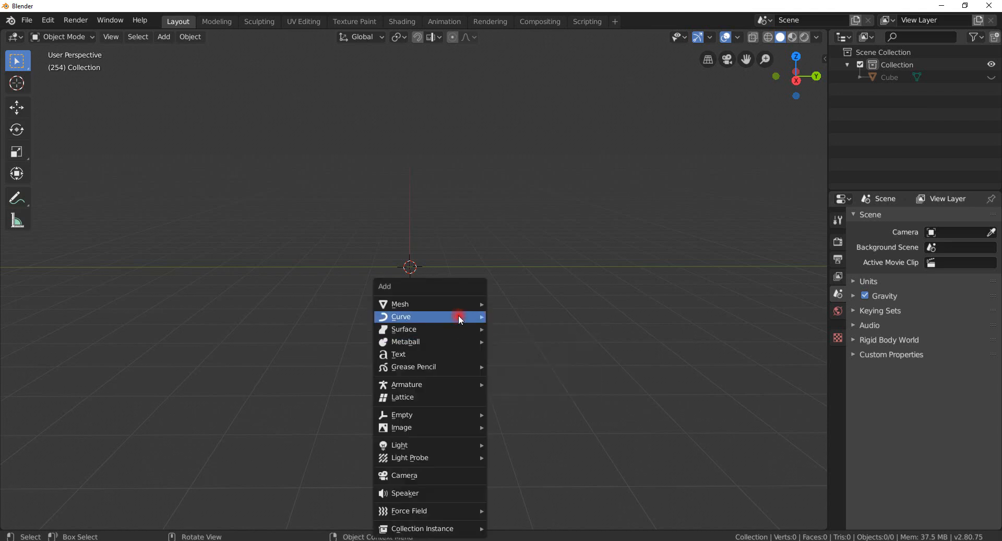
{"action": "mouse_move", "coordinate": [459, 302]}
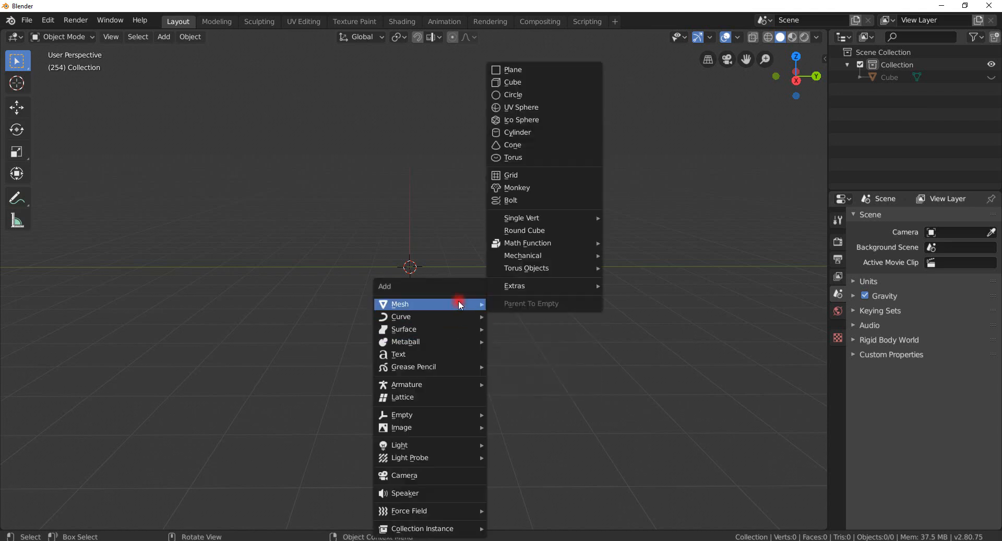
{"action": "left_click", "coordinate": [549, 79]}
{"action": "middle_click_drag", "start_coordinate": [533, 319], "coordinate": [538, 353]}
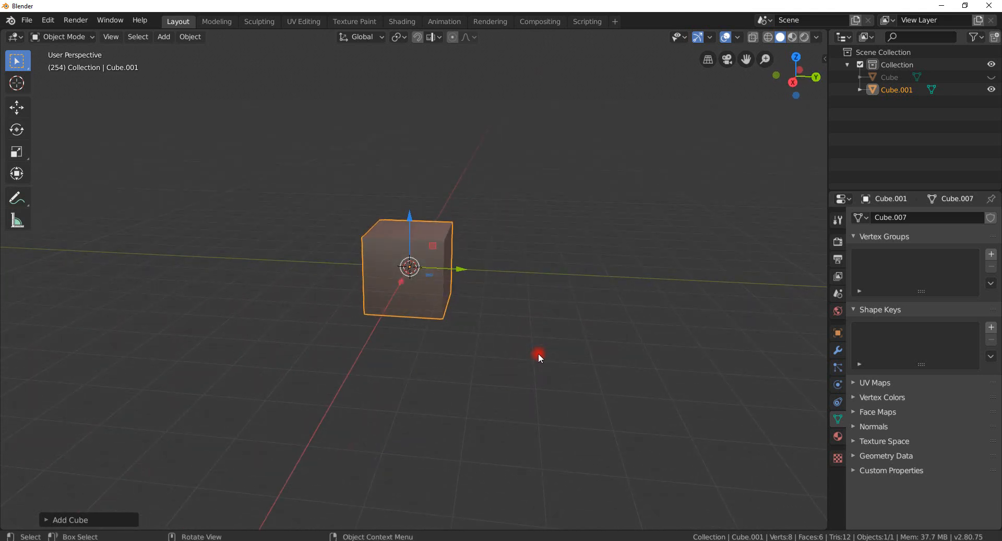
Step: Enter Edit Mode on the new cube and use vertex selection
{"action": "left_click", "coordinate": [76, 37]}
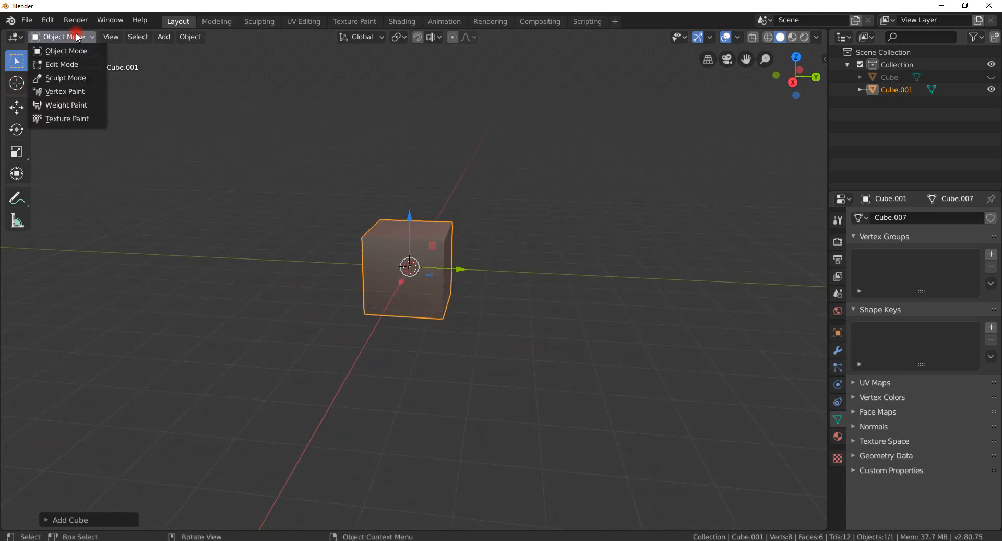
{"action": "left_click", "coordinate": [72, 64]}
{"action": "mouse_move", "coordinate": [586, 387]}
{"action": "middle_mouse_down", "text": "ctrl"}
{"action": "mouse_move", "coordinate": [577, 404]}
{"action": "mouse_move", "coordinate": [517, 365]}
{"action": "mouse_move", "coordinate": [548, 385]}
{"action": "mouse_move", "coordinate": [588, 387]}
{"action": "middle_mouse_up", "text": "ctrl"}
{"action": "left_click", "coordinate": [106, 37]}
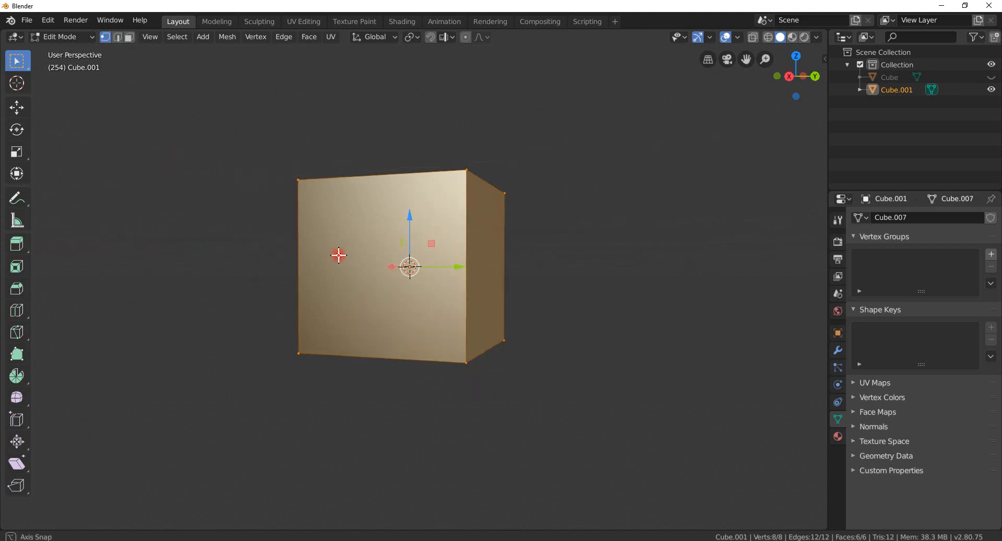
{"action": "middle_click_drag", "start_coordinate": [335, 253], "coordinate": [351, 299]}
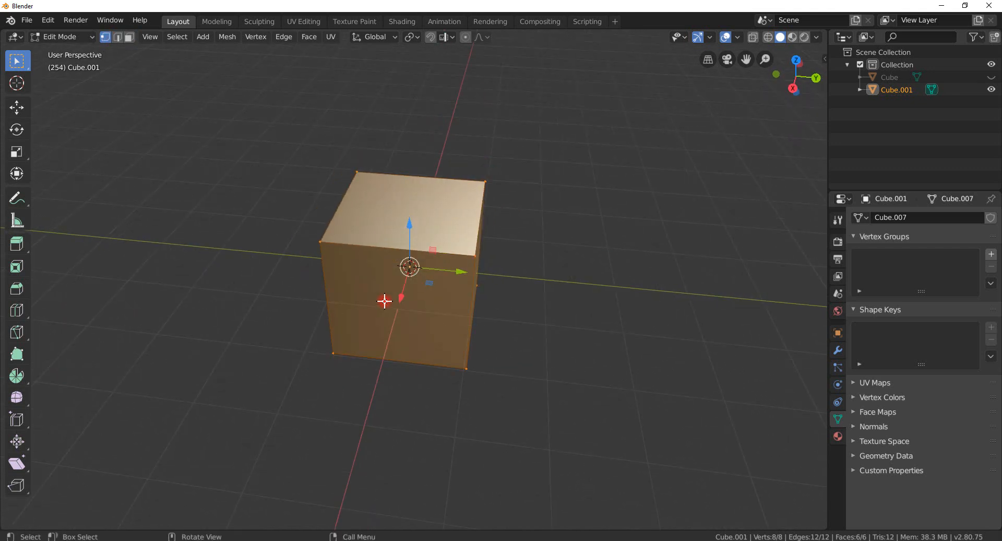
Step: From the top view, clear the selection and select only the cube's upper corner vertex on the positive X, positive Y side
{"action": "key", "text": "KP_7"}
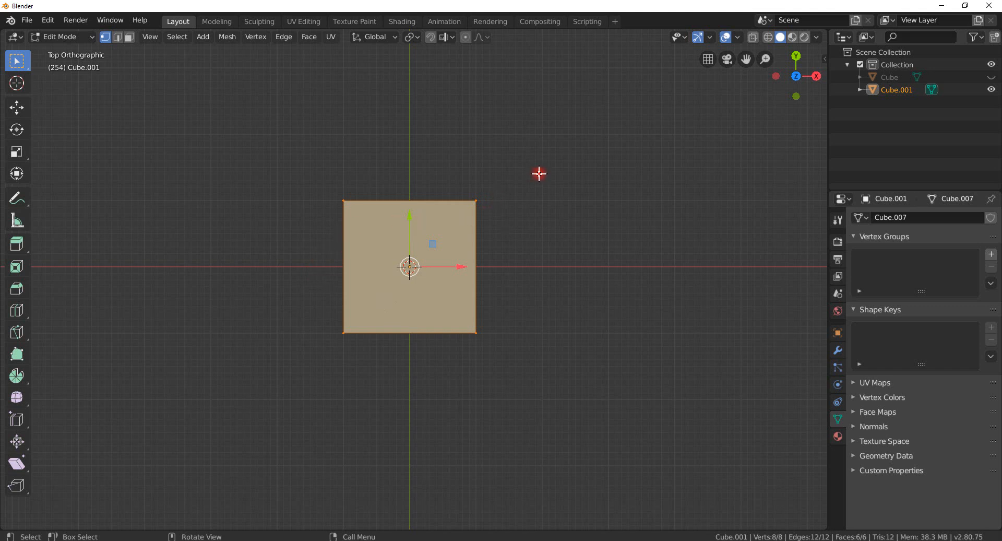
{"action": "left_click", "coordinate": [539, 174]}
{"action": "left_click", "coordinate": [480, 204]}
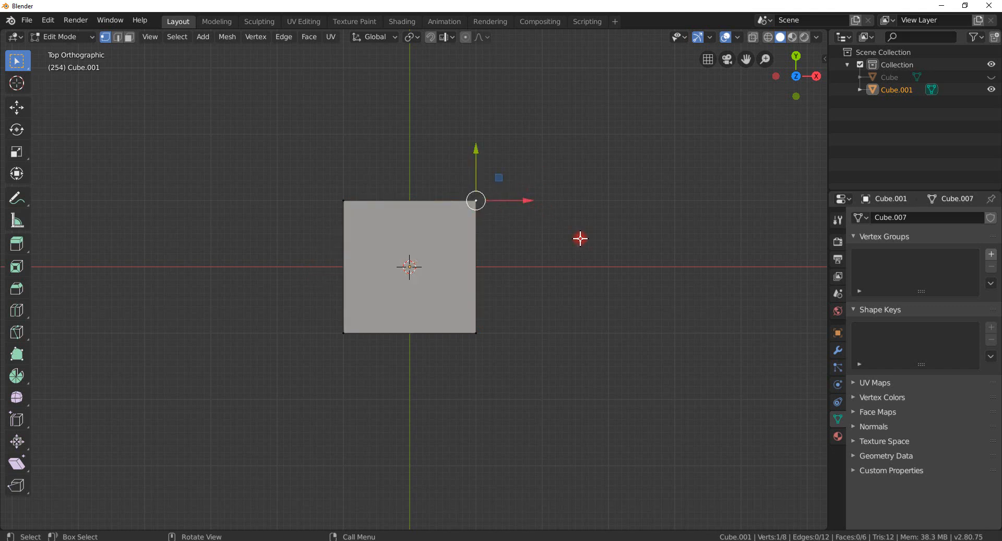
Step: Try a free extrusion of the selected corner vertex away from the cube in top view, and undo it
{"action": "key", "text": "e"}
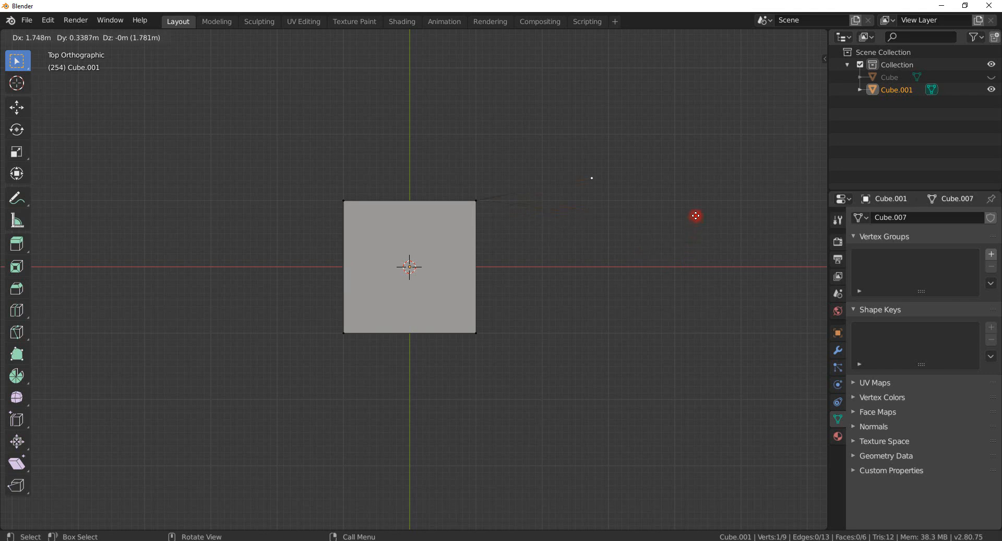
{"action": "left_click", "coordinate": [688, 239]}
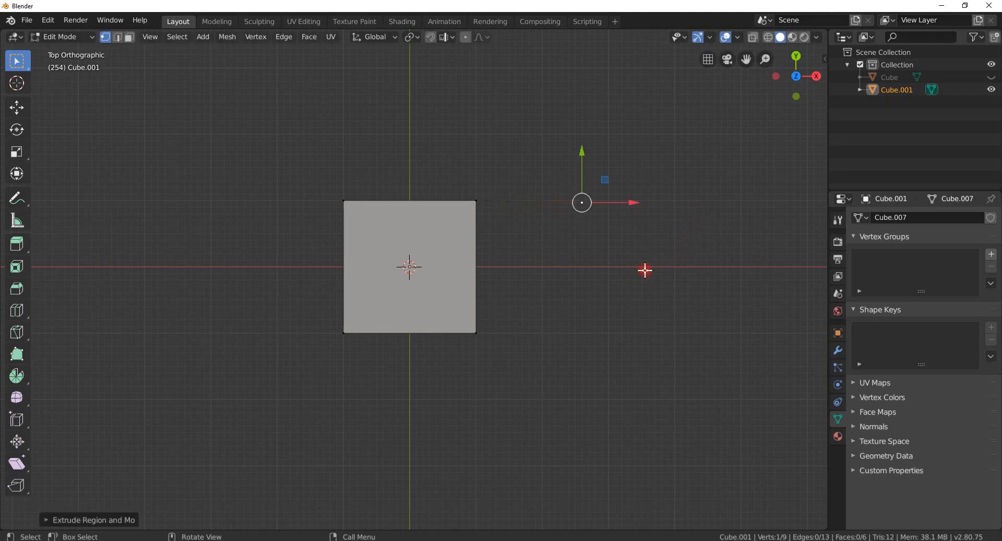
{"action": "middle_click_drag", "start_coordinate": [643, 272], "coordinate": [539, 210]}
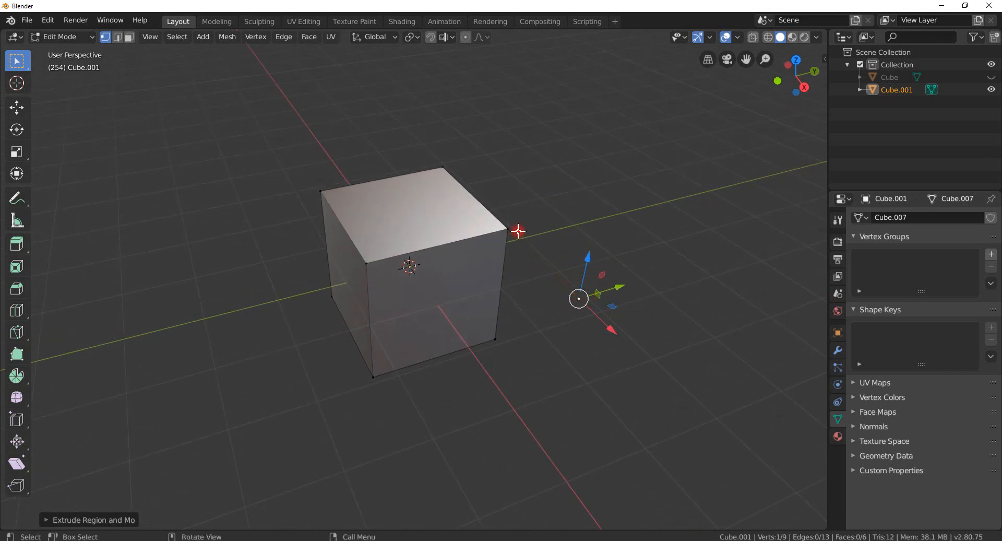
{"action": "middle_click_drag", "start_coordinate": [518, 231], "coordinate": [524, 206]}
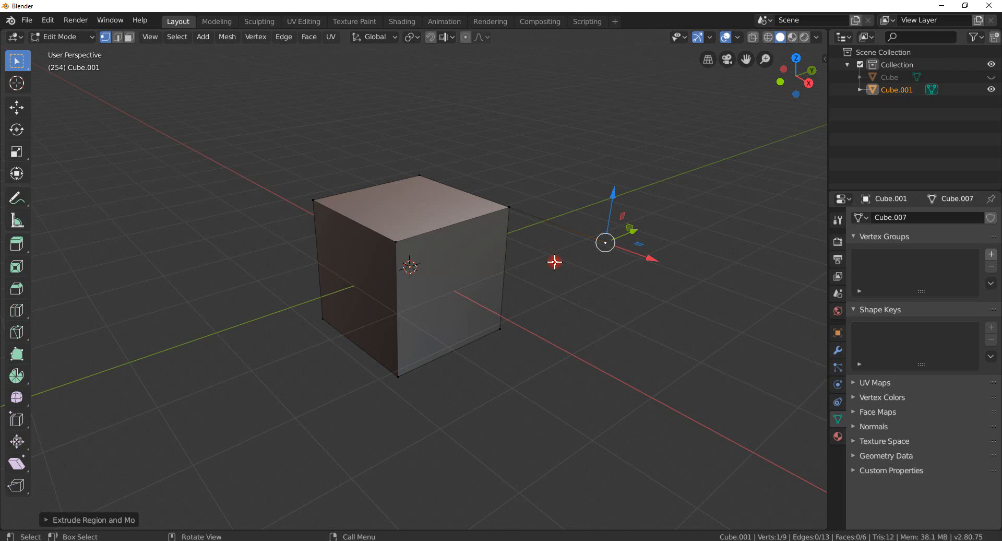
{"action": "key", "text": "ctrl+z"}
{"action": "middle_click_drag", "start_coordinate": [559, 266], "coordinate": [605, 266]}
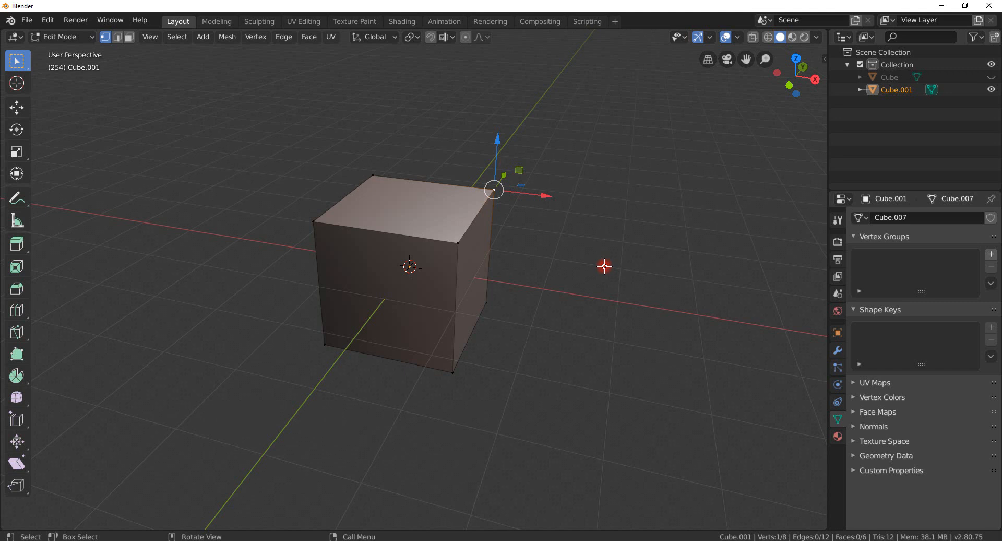
Step: Try extruding the same corner vertex along the global X axis away from the cube, and undo it
{"action": "key", "text": "e"}
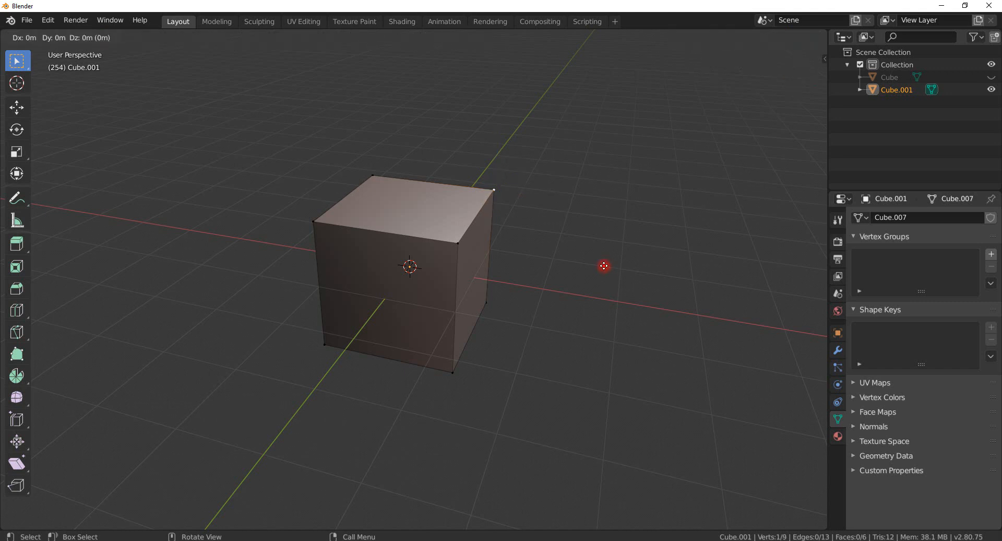
{"action": "key", "text": "x"}
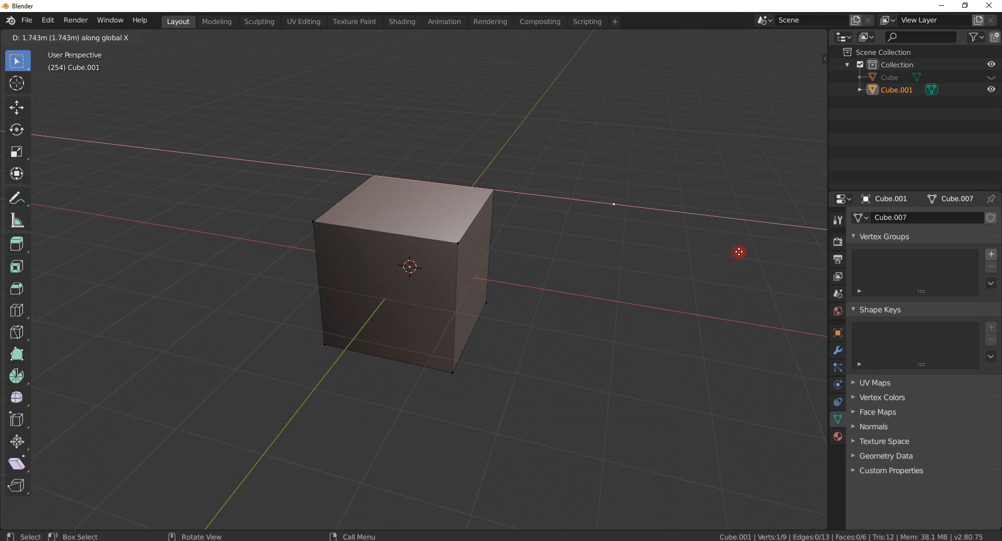
{"action": "left_click", "coordinate": [811, 249]}
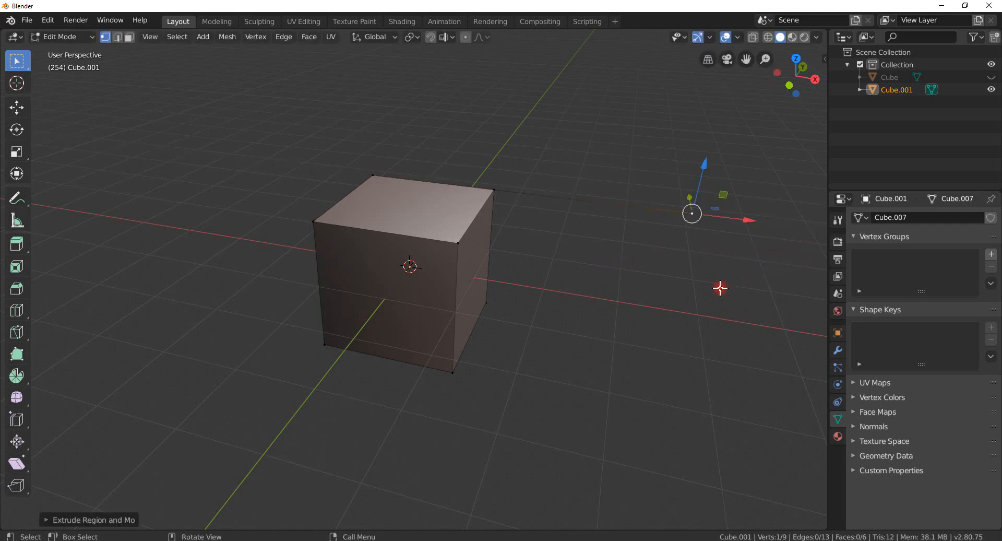
{"action": "scroll", "coordinate": [680, 291], "scroll_direction": "down", "scroll_amount": 4}
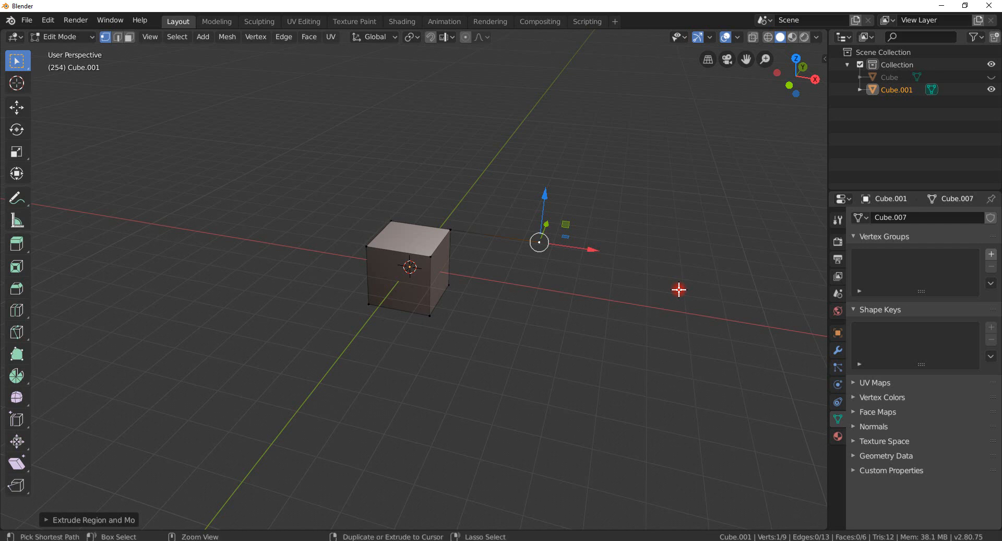
{"action": "key", "text": "ctrl+z"}
Step: Add the other top vertex on the cube's positive X side to the selection so that the whole edge is selected
{"action": "middle_click_drag", "start_coordinate": [573, 281], "coordinate": [617, 286]}
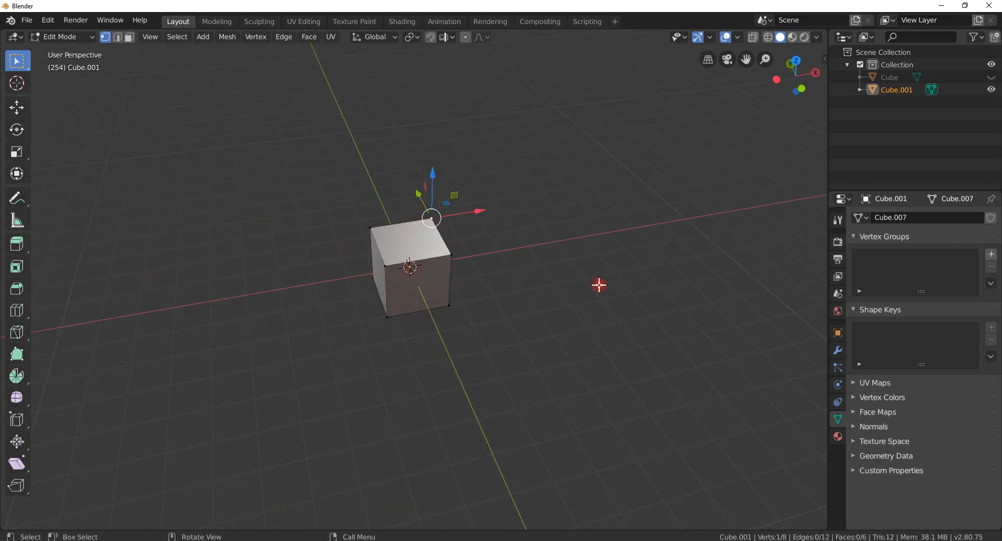
{"action": "scroll", "coordinate": [598, 284], "scroll_direction": "up", "scroll_amount": 1}
{"action": "middle_click_drag", "start_coordinate": [564, 265], "coordinate": [521, 233]}
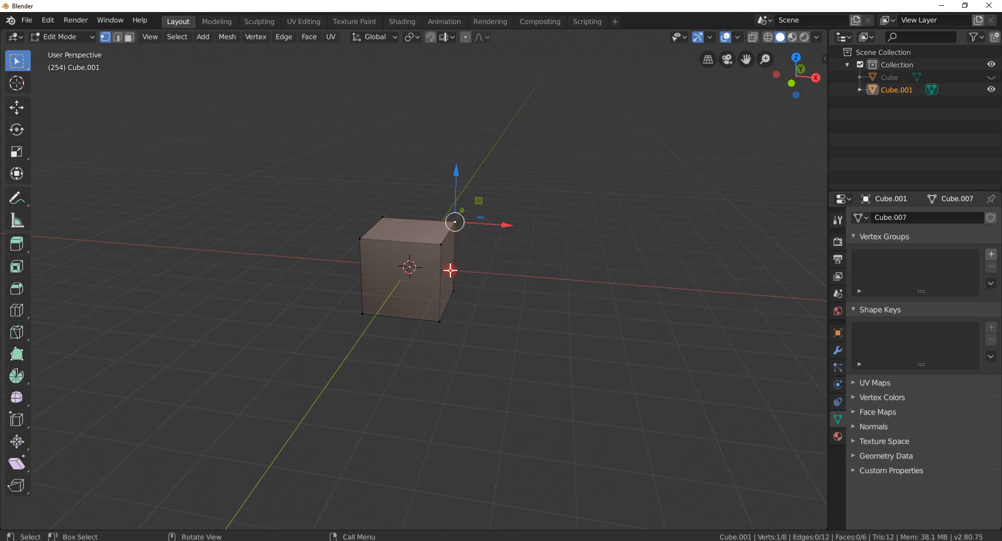
{"action": "left_click", "coordinate": [436, 246], "text": "shift"}
{"action": "middle_click_drag", "start_coordinate": [532, 253], "coordinate": [609, 299]}
{"action": "scroll", "coordinate": [608, 299], "scroll_direction": "down", "scroll_amount": 1}
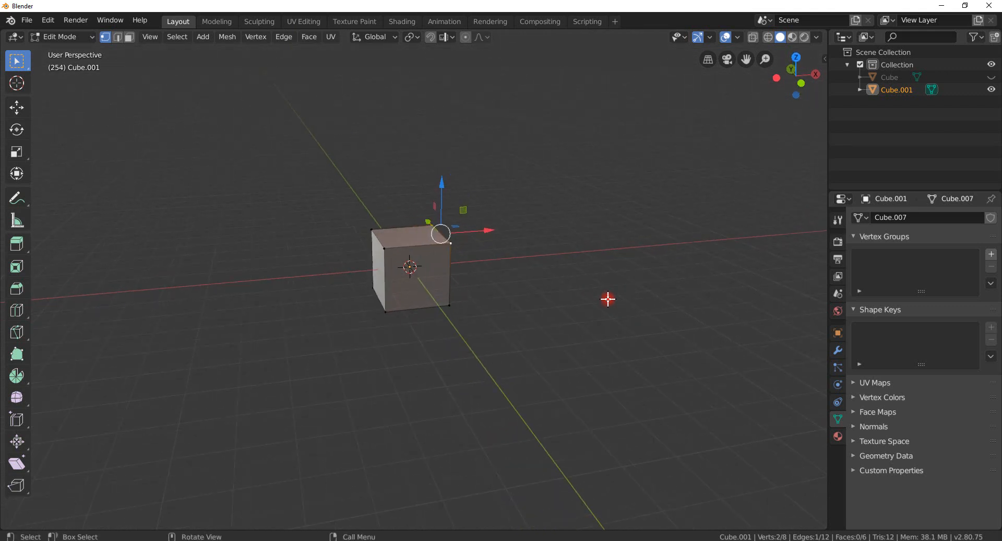
Step: Extrude the selected top edge upward along the global Z axis into a tall vertical face
{"action": "key", "text": "e"}
{"action": "key", "text": "z"}
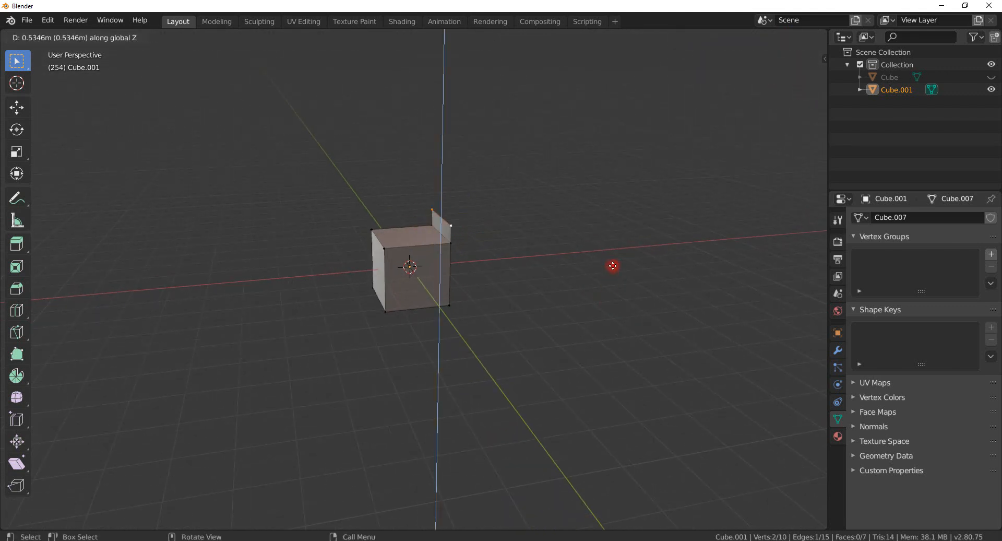
{"action": "left_click", "coordinate": [615, 203]}
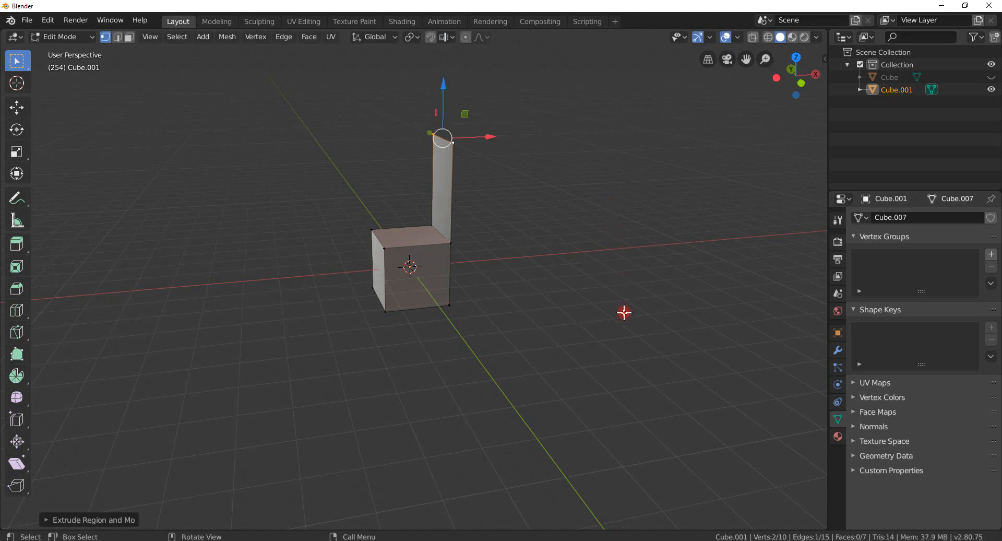
Step: Extrude the vertical face's top edge along the global X axis away from the cube into a horizontal face
{"action": "key", "text": "e"}
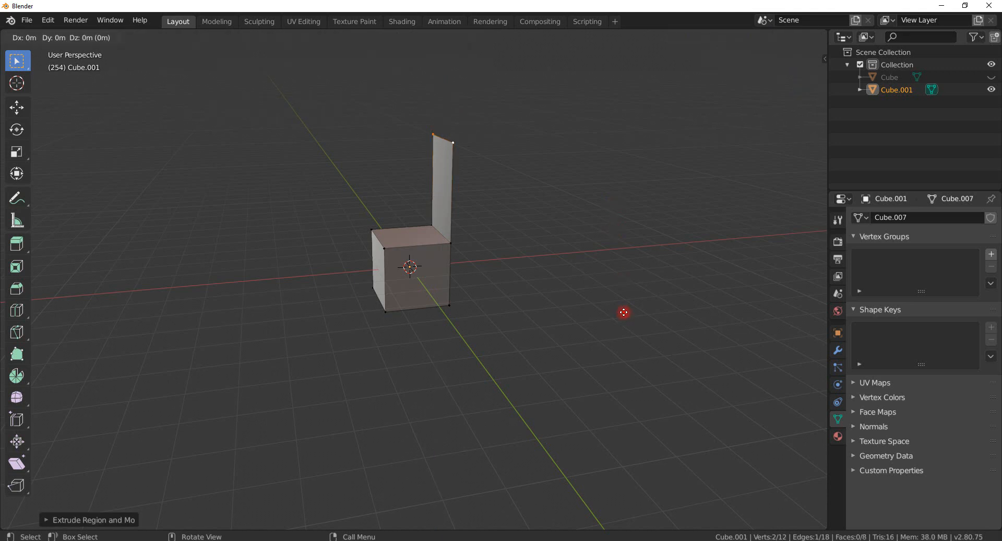
{"action": "key", "text": "x"}
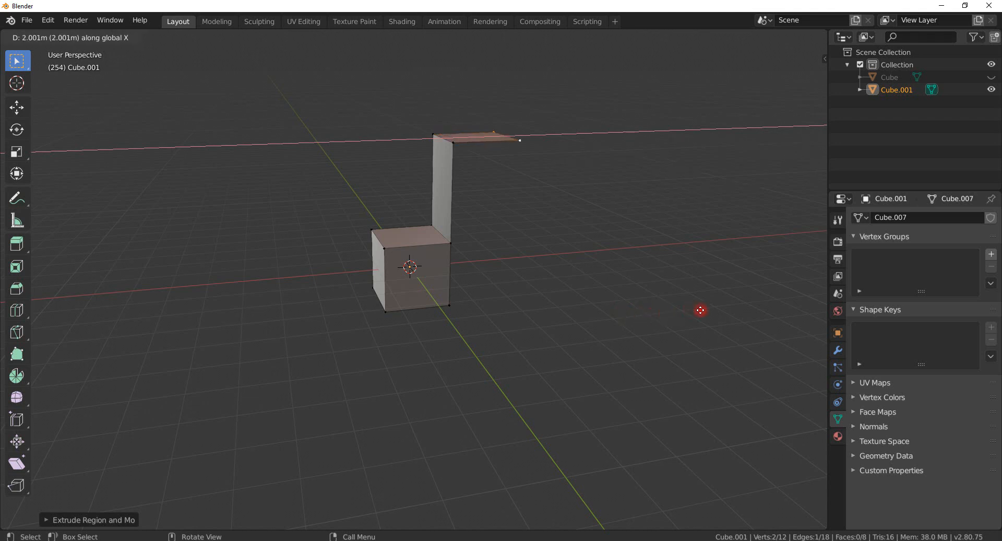
{"action": "left_click", "coordinate": [718, 307]}
{"action": "middle_click_drag", "start_coordinate": [717, 309], "coordinate": [580, 347]}
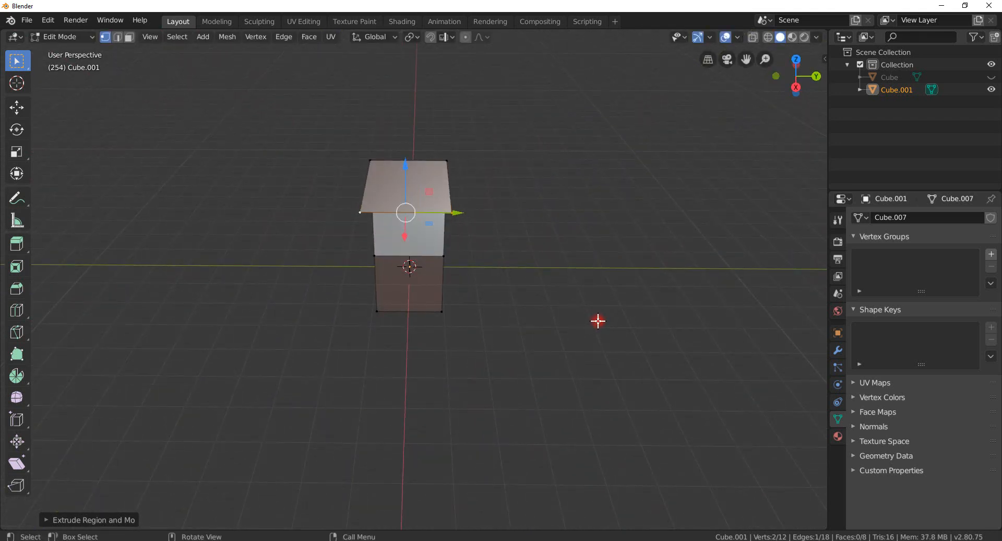
Step: Extrude the horizontal face's outer edge along the global Y axis in the positive direction, past the end of the face
{"action": "key", "text": "e"}
{"action": "key", "text": "y"}
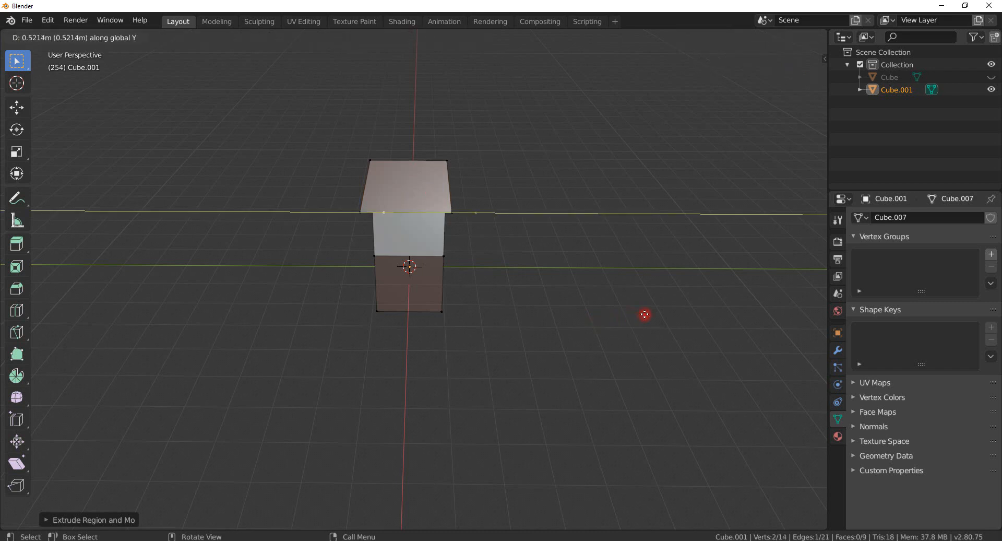
{"action": "left_click", "coordinate": [734, 309]}
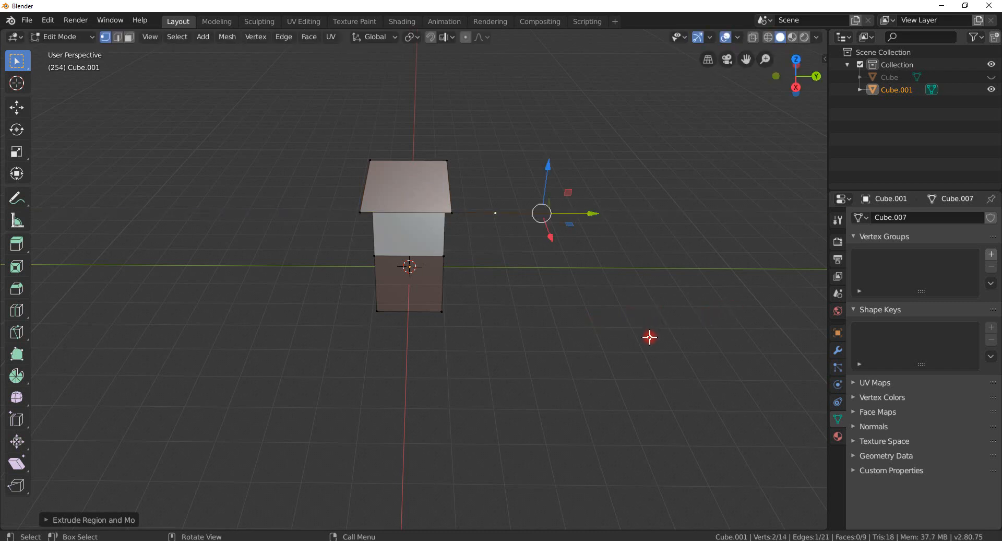
{"action": "middle_click_drag", "start_coordinate": [649, 338], "coordinate": [485, 336]}
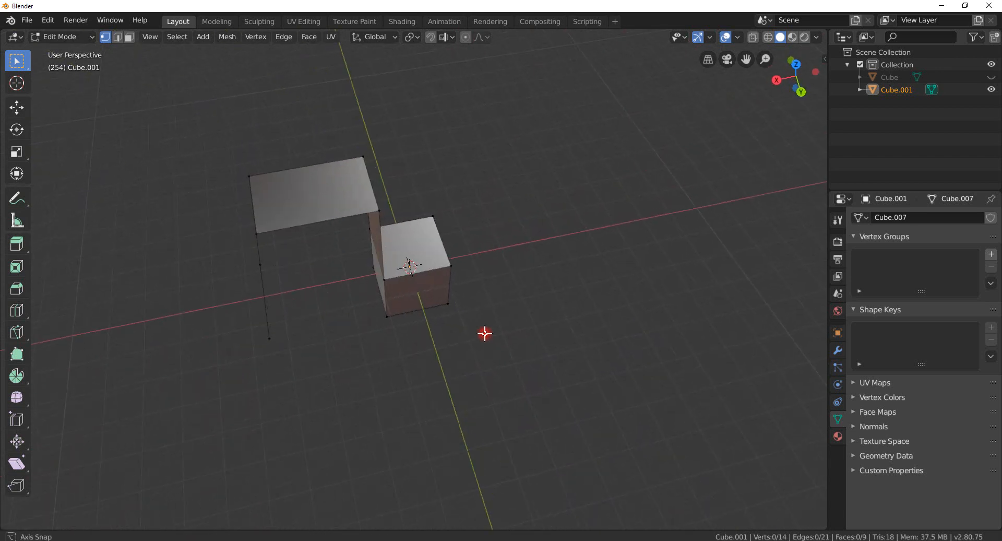
{"action": "middle_click_drag", "start_coordinate": [316, 284], "coordinate": [421, 252]}
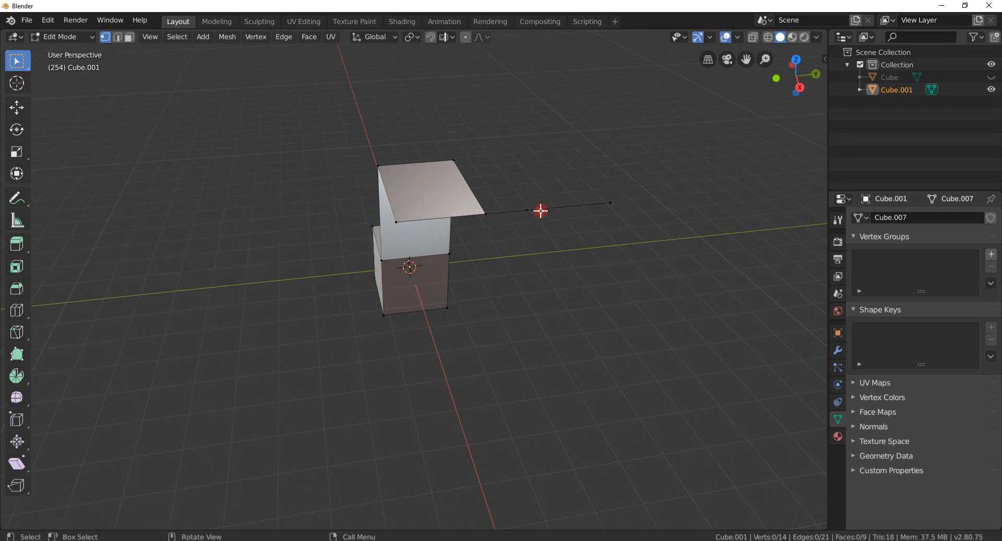
{"action": "middle_click_drag", "start_coordinate": [617, 212], "coordinate": [623, 277]}
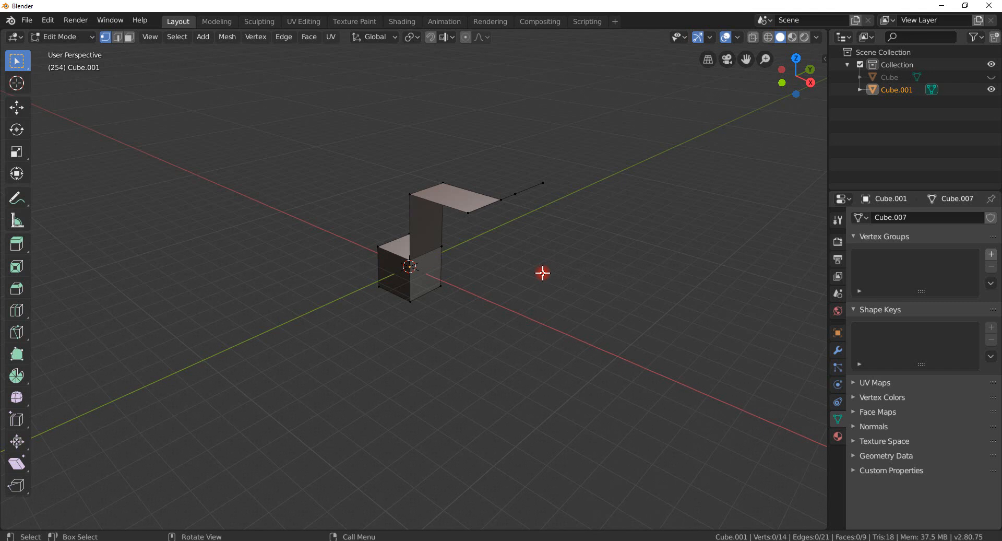
{"action": "middle_click_drag", "start_coordinate": [543, 272], "coordinate": [608, 281]}
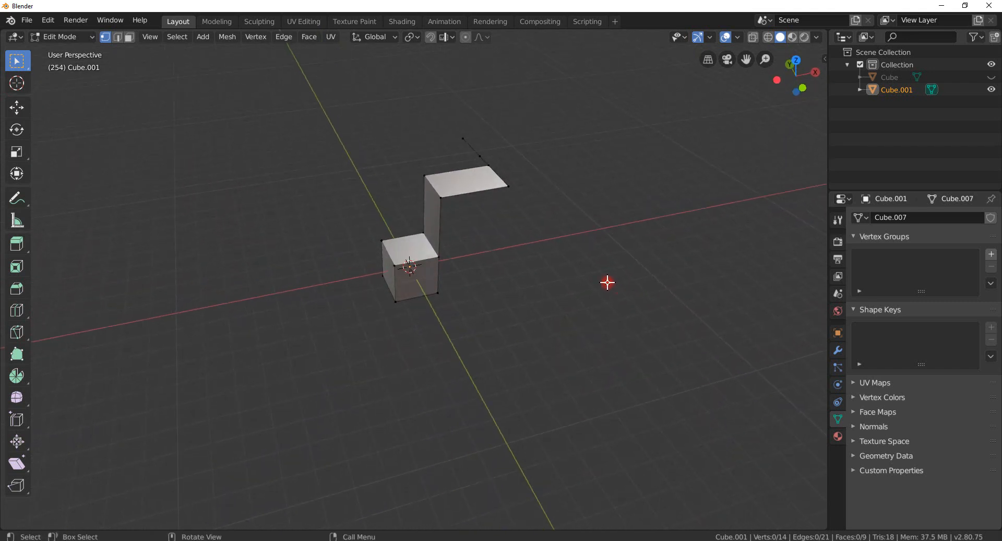
Step: Switch to edge selection and select the horizontal face's outer edge, followed by the edge where it meets the vertical face
{"action": "left_click", "coordinate": [119, 37]}
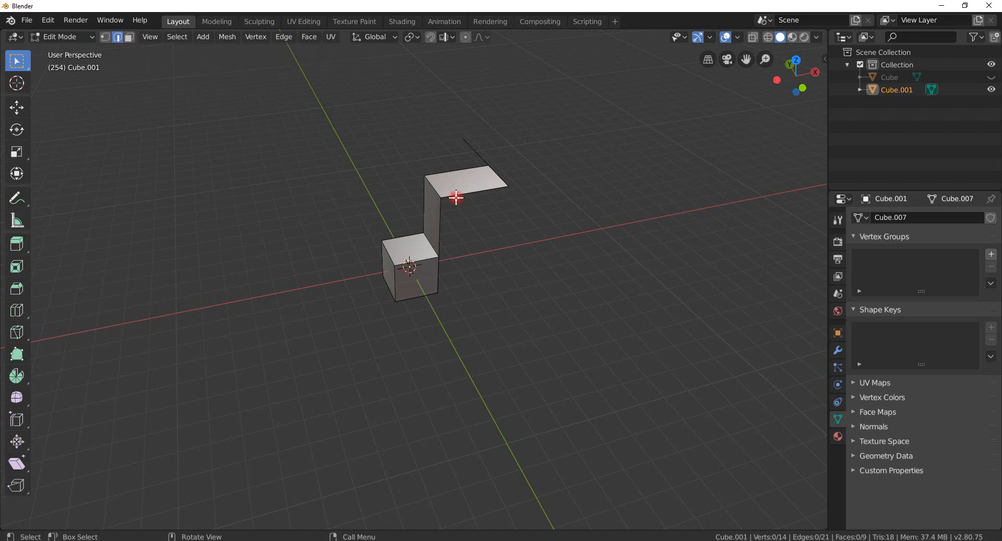
{"action": "left_click", "coordinate": [502, 176]}
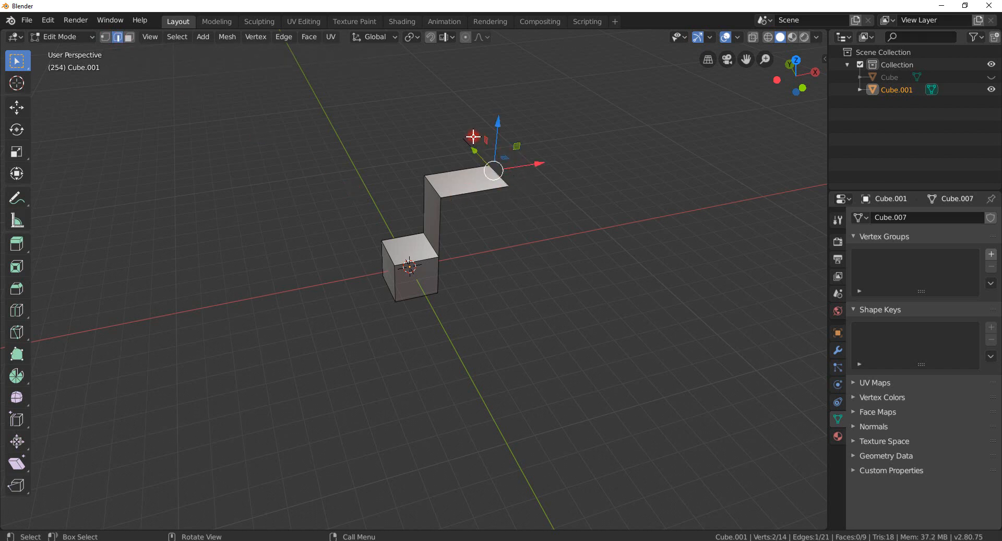
{"action": "left_click", "coordinate": [431, 189]}
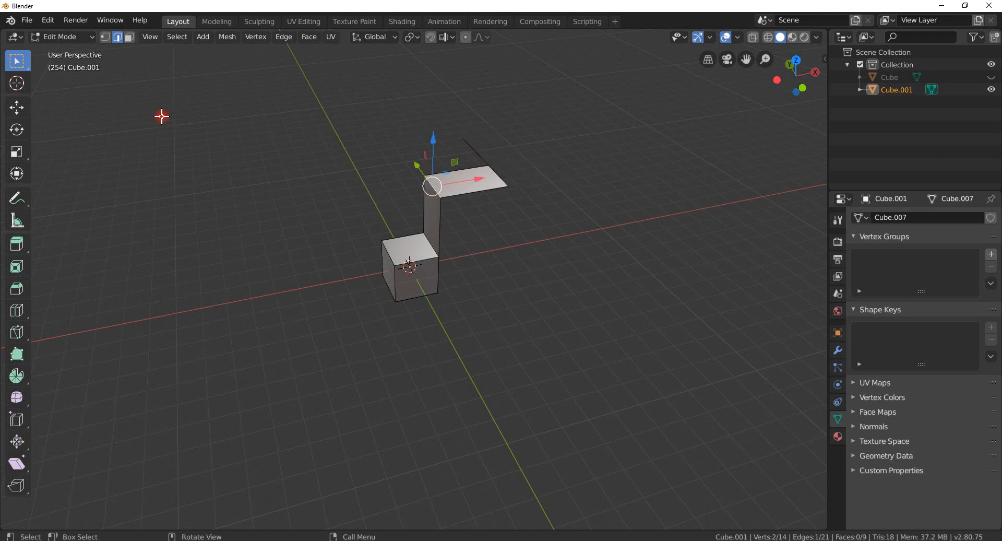
Step: Switch to face selection and extrude the cube's top face about 5.1 m upward along its normal
{"action": "left_click", "coordinate": [128, 38]}
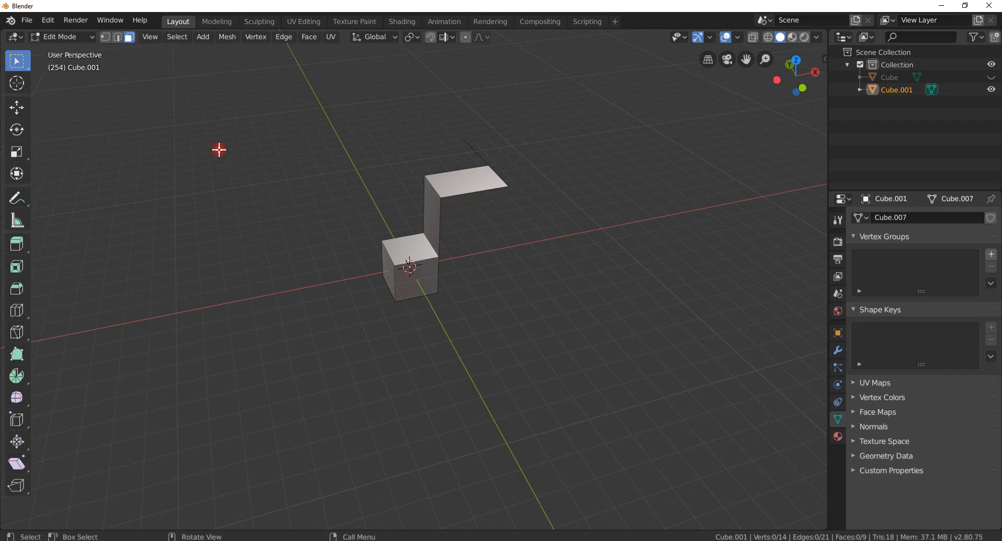
{"action": "middle_click_drag", "start_coordinate": [347, 287], "coordinate": [374, 376]}
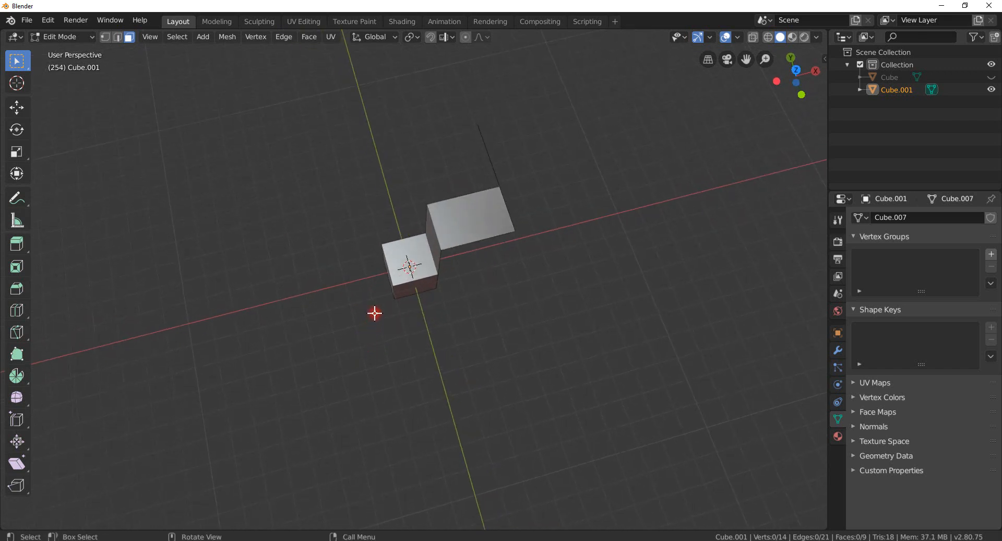
{"action": "left_click", "coordinate": [402, 270]}
{"action": "middle_click_drag", "start_coordinate": [494, 249], "coordinate": [493, 173]}
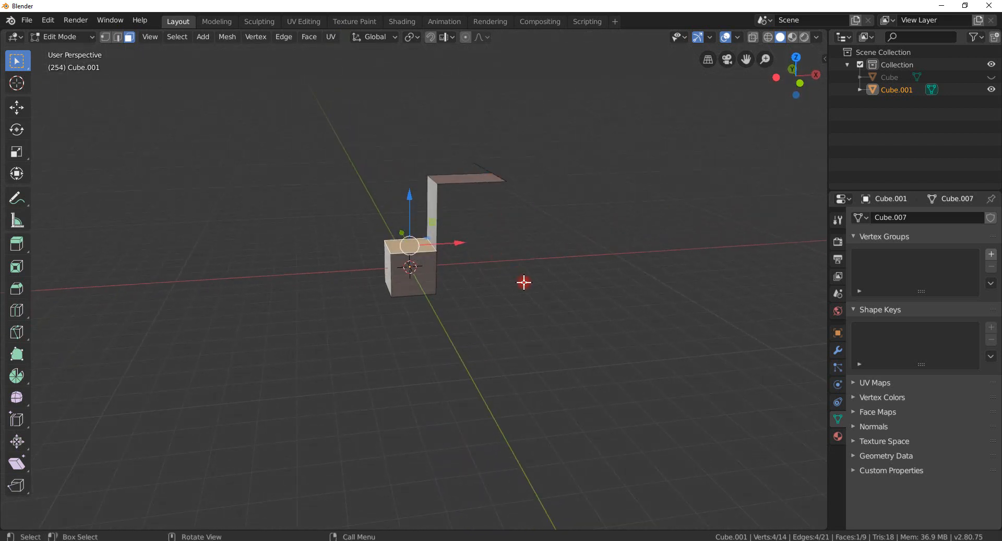
{"action": "key", "text": "e"}
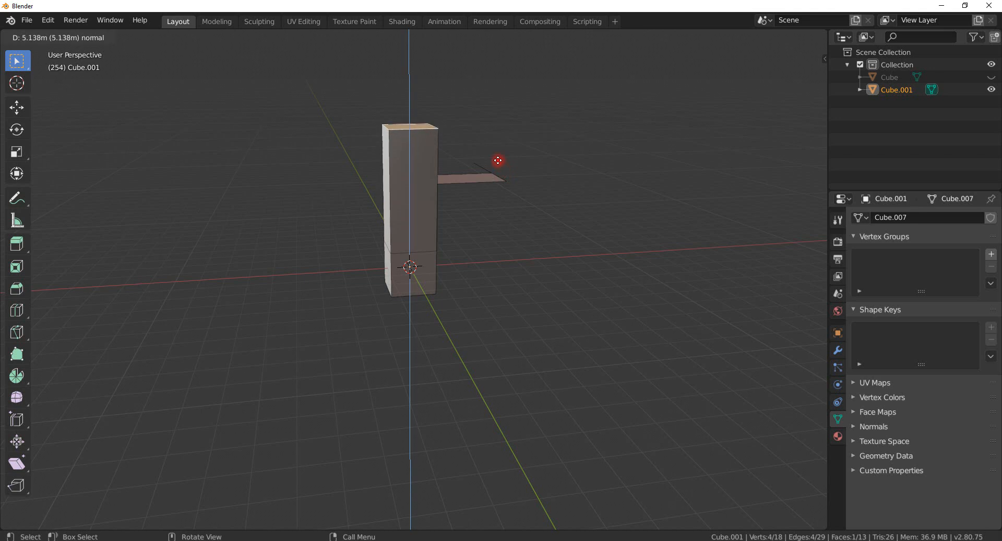
{"action": "left_click", "coordinate": [499, 160]}
Step: Extrude the tall upper block's side face outward along its normal in the negative X direction
{"action": "middle_click_drag", "start_coordinate": [593, 224], "coordinate": [544, 231]}
{"action": "left_click", "coordinate": [425, 190]}
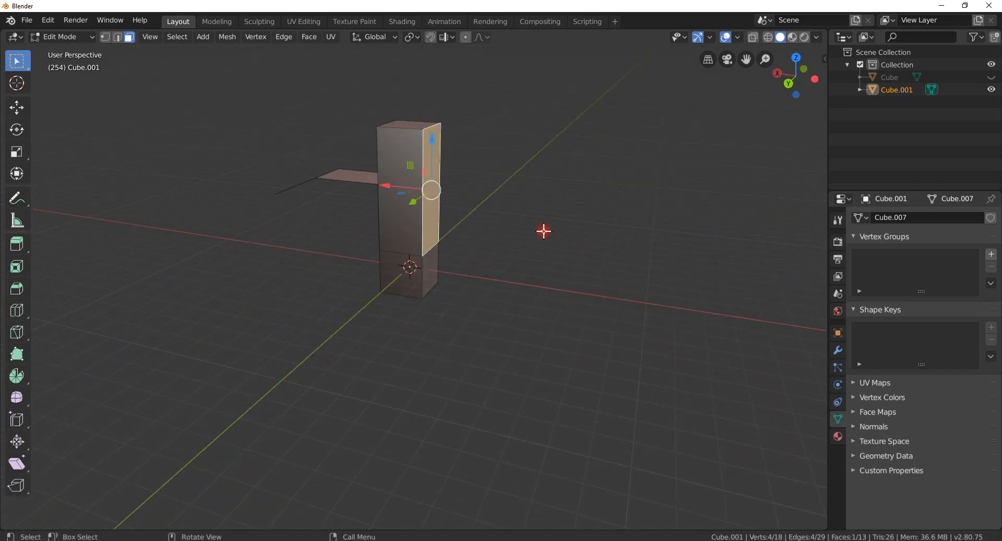
{"action": "key", "text": "e"}
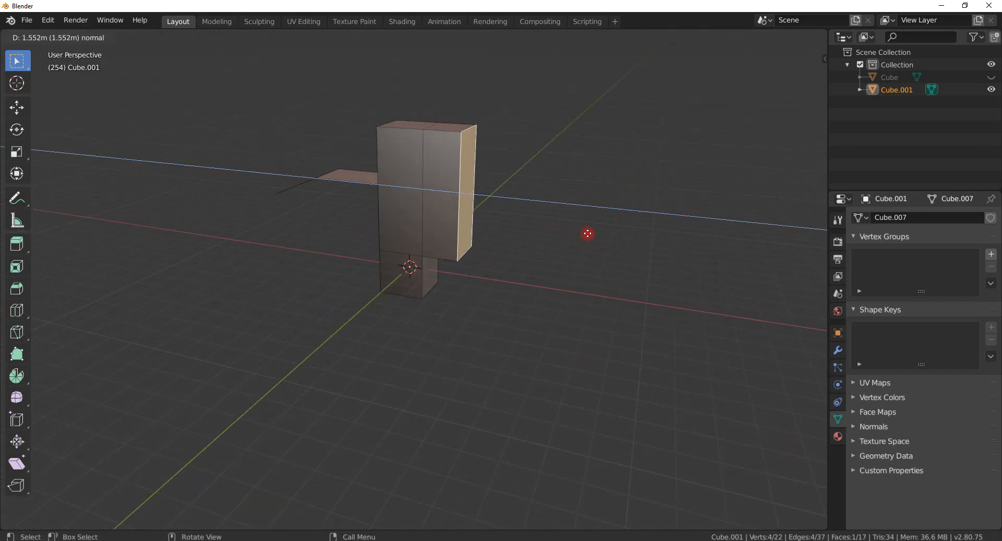
{"action": "left_click", "coordinate": [649, 237]}
Step: Extrude the underside face of the overhanging side block downward along its normal, past the original cube's base
{"action": "middle_click_drag", "start_coordinate": [585, 283], "coordinate": [513, 218]}
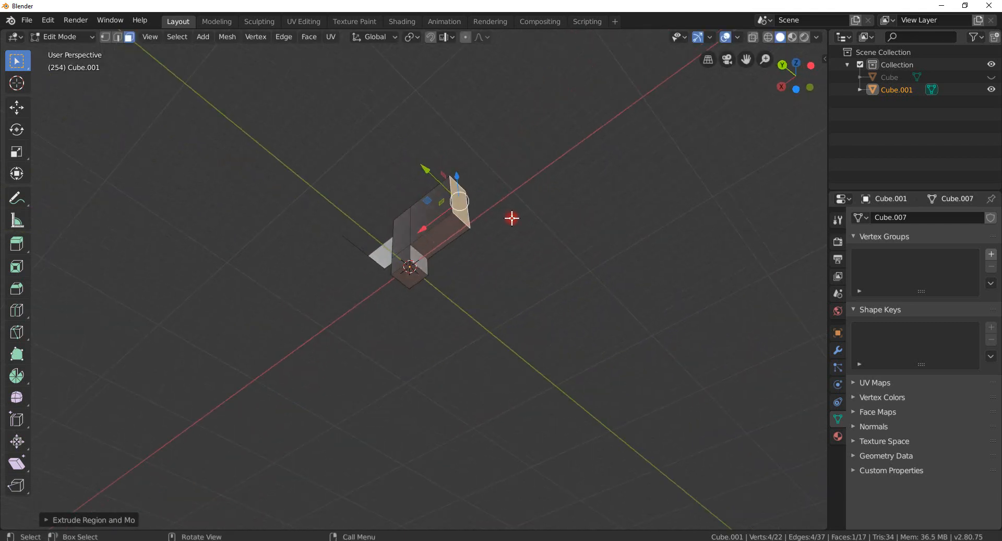
{"action": "left_click", "coordinate": [435, 238]}
{"action": "key", "text": "e"}
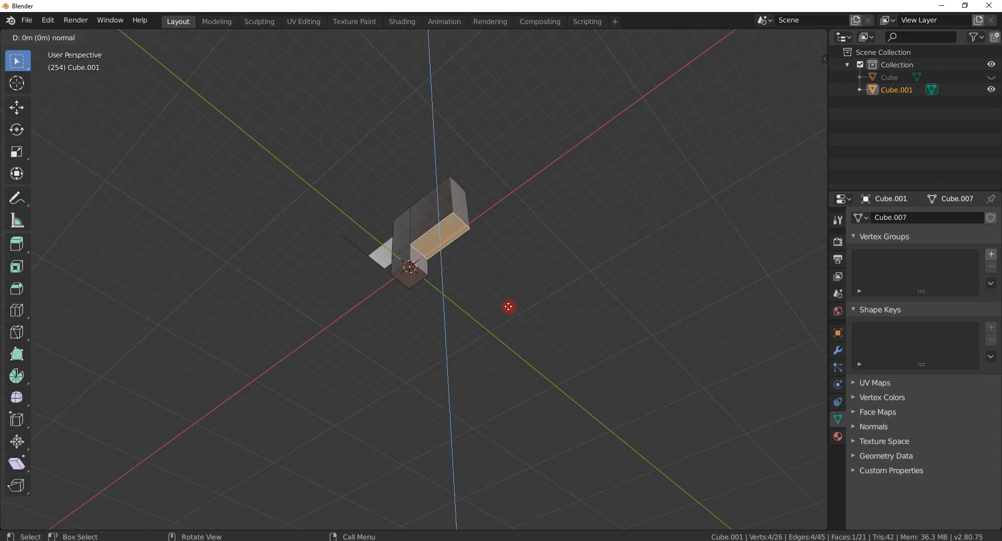
{"action": "left_click", "coordinate": [504, 362]}
Step: Extrude the lower block's side face outward along its normal in the negative Y direction
{"action": "middle_click_drag", "start_coordinate": [537, 334], "coordinate": [428, 385]}
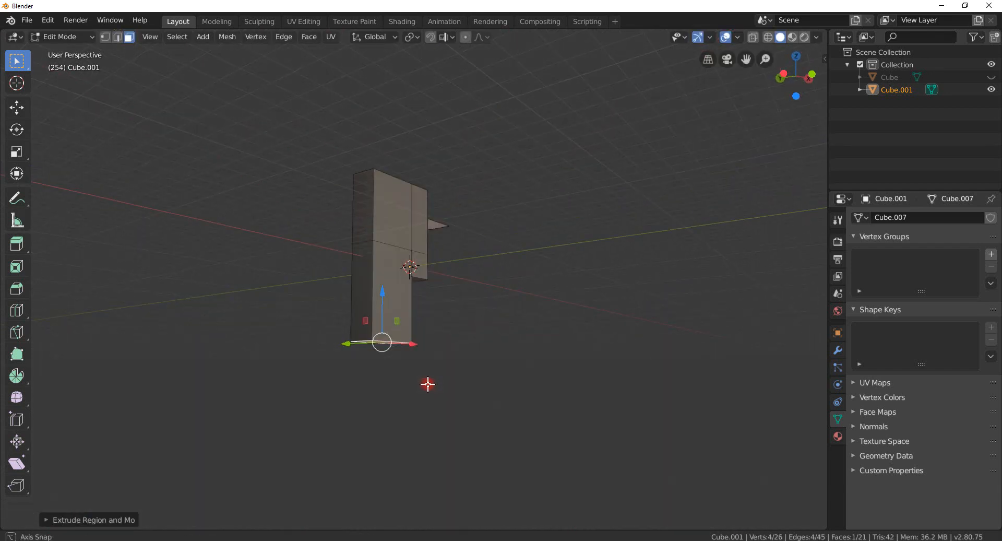
{"action": "left_click", "coordinate": [398, 291]}
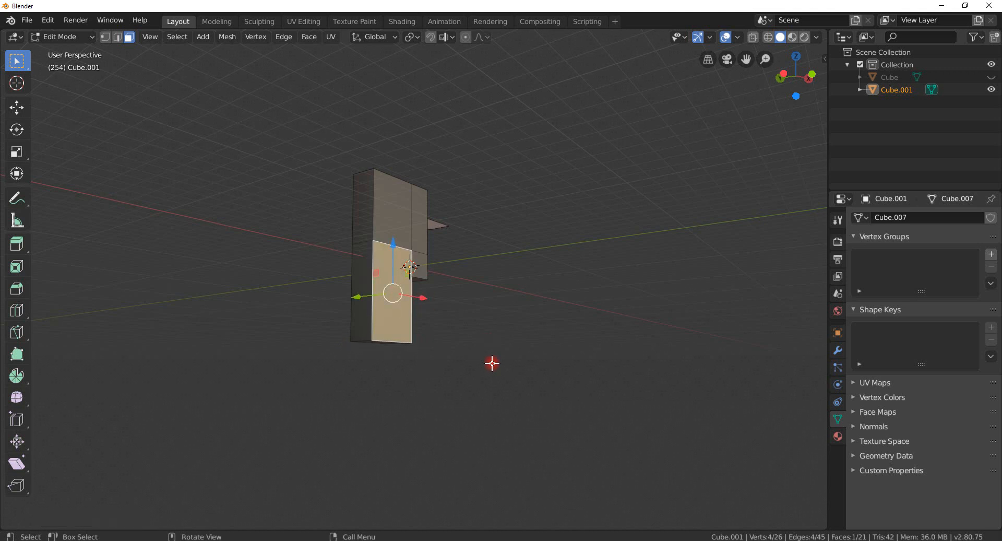
{"action": "key", "text": "e"}
{"action": "left_click", "coordinate": [555, 359]}
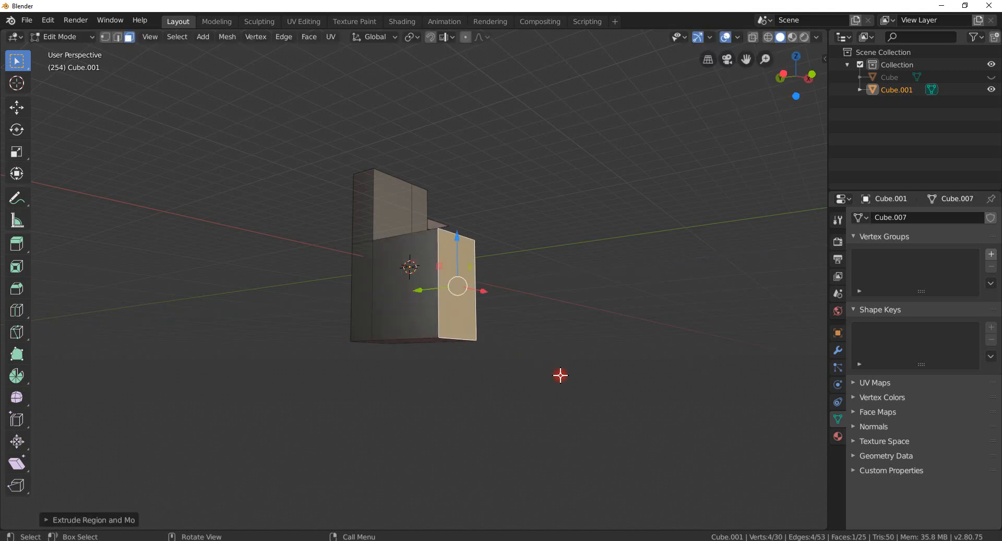
{"action": "middle_click_drag", "start_coordinate": [561, 375], "coordinate": [557, 351]}
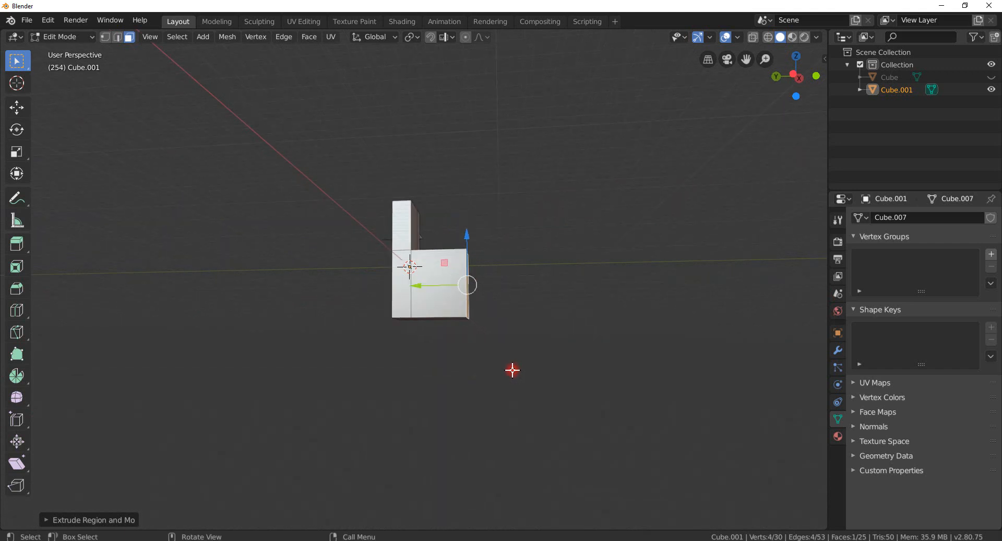
{"action": "scroll", "coordinate": [513, 375], "scroll_direction": "down", "scroll_amount": 2}
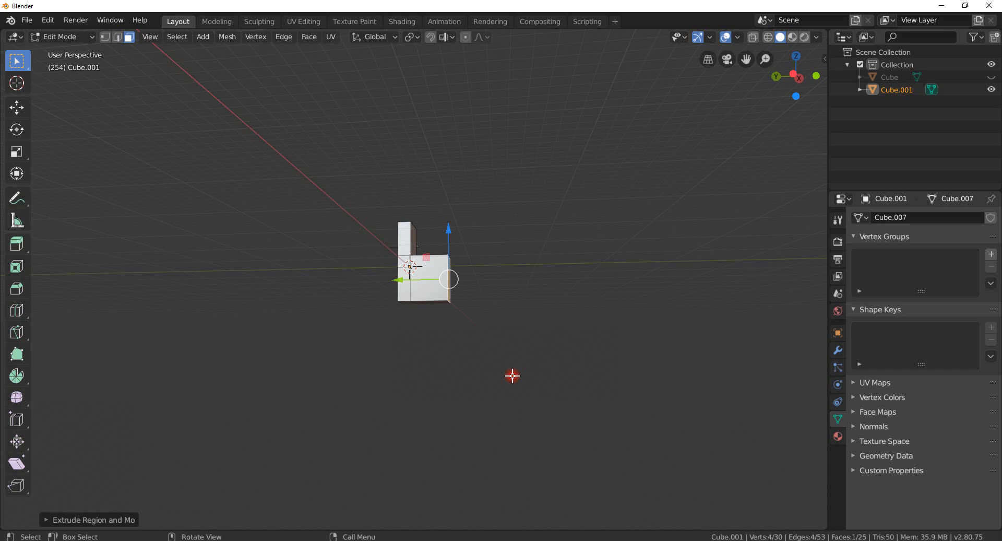
{"action": "left_click", "coordinate": [458, 392]}
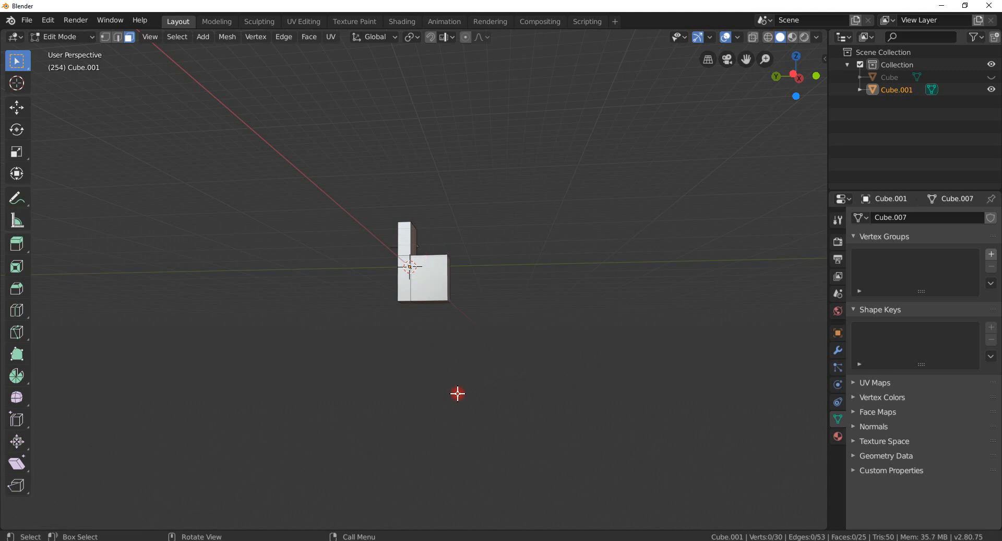
{"action": "key", "text": "a"}
{"action": "key", "text": "x"}
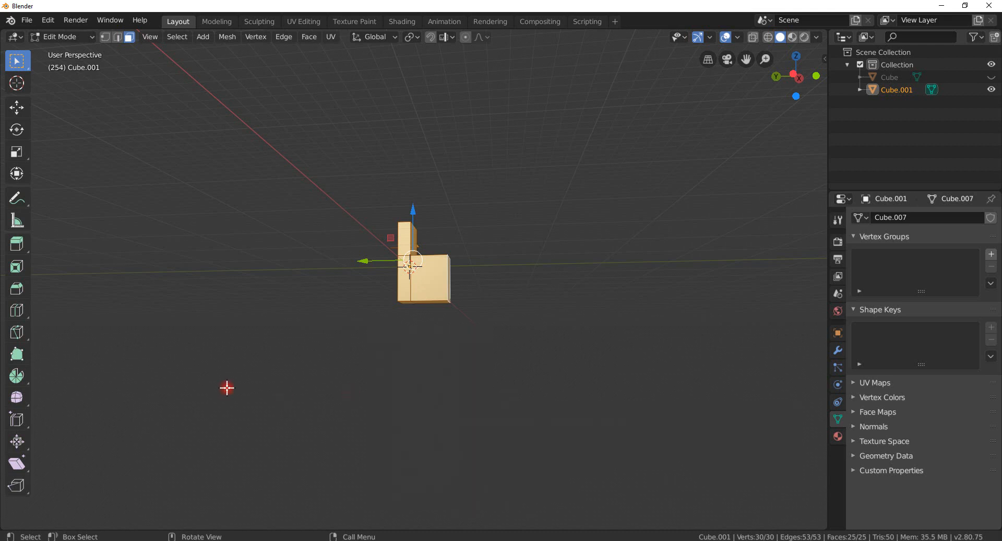
Step: Return to Object Mode and delete the whole extruded cube object
{"action": "key", "text": "Tab"}
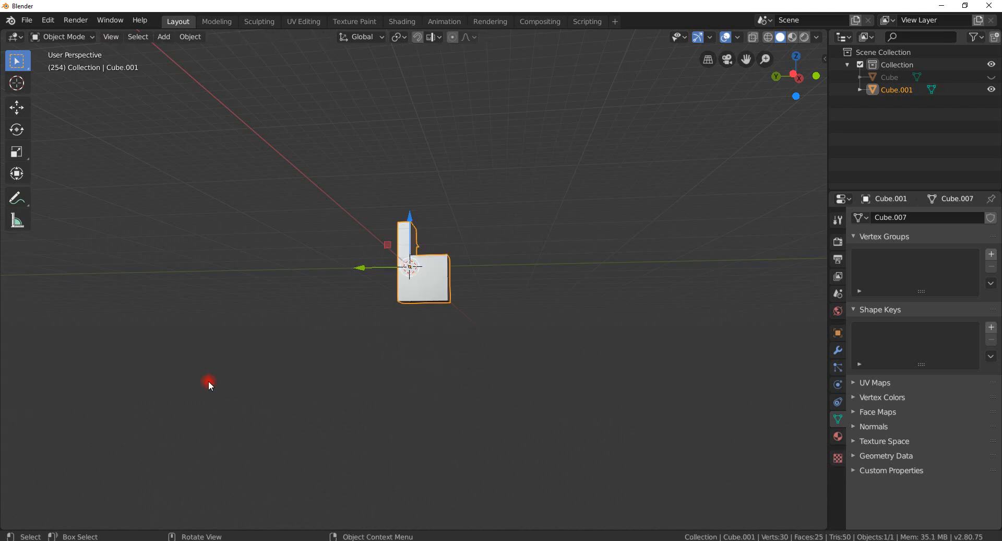
{"action": "key", "text": "x"}
{"action": "left_click", "coordinate": [208, 381]}
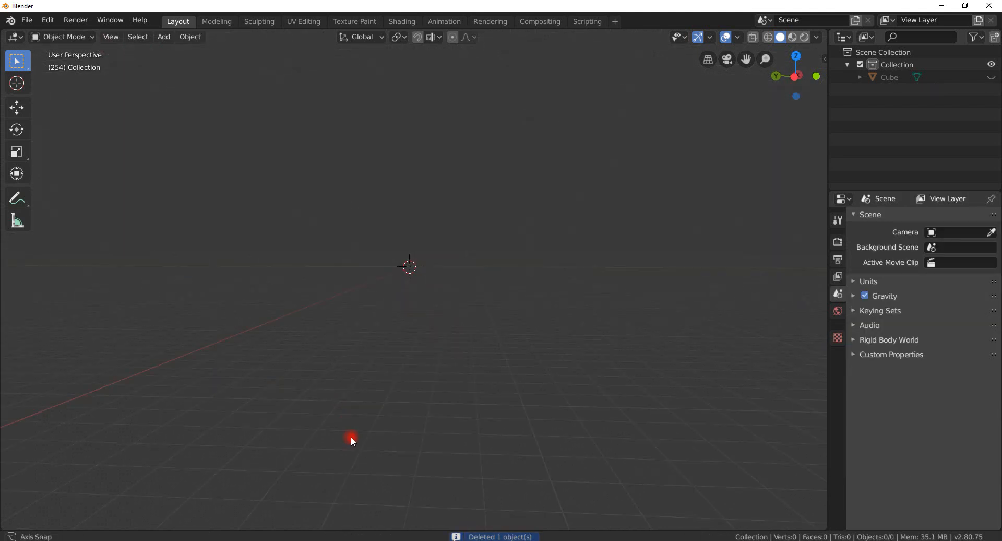
Step: Unhide the hidden wireframe cube, select it and enter Edit Mode on it
{"action": "middle_click_drag", "start_coordinate": [352, 440], "coordinate": [352, 425]}
{"action": "key", "text": "alt+h"}
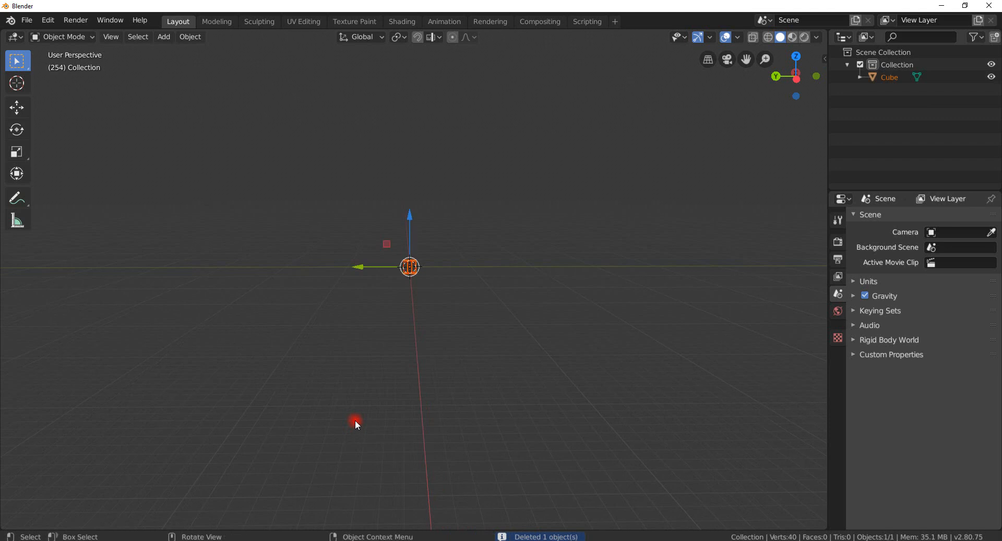
{"action": "scroll", "coordinate": [351, 416], "scroll_direction": "up", "scroll_amount": 9}
{"action": "middle_click_drag", "start_coordinate": [335, 404], "coordinate": [302, 418]}
{"action": "left_click", "coordinate": [420, 308]}
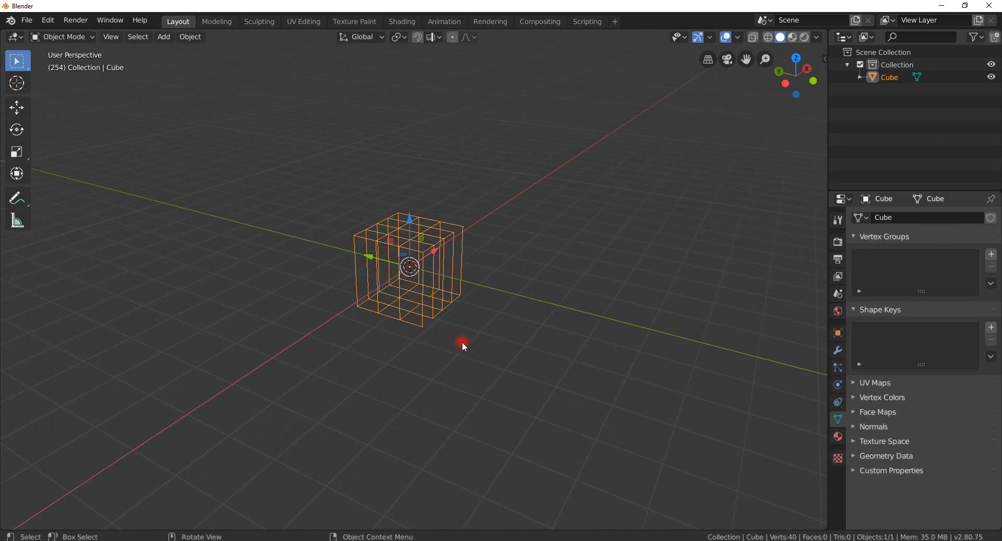
{"action": "key", "text": "Tab"}
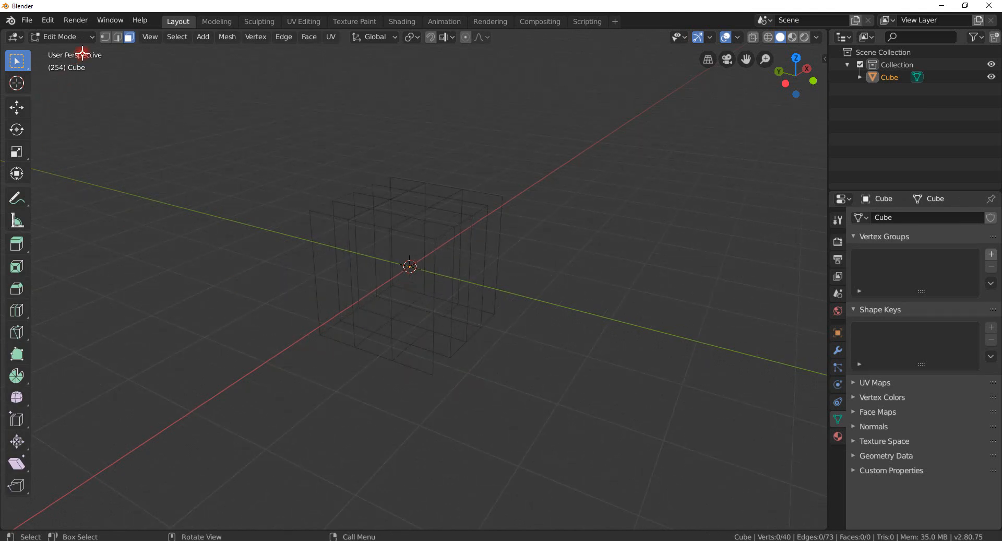
Step: In vertex selection, connect the cube's nearest bottom corner vertex to its neighbour along the X axis with a new edge
{"action": "left_click", "coordinate": [106, 37]}
{"action": "middle_click_drag", "start_coordinate": [362, 244], "coordinate": [496, 261]}
{"action": "middle_click_drag", "start_coordinate": [458, 366], "coordinate": [407, 398]}
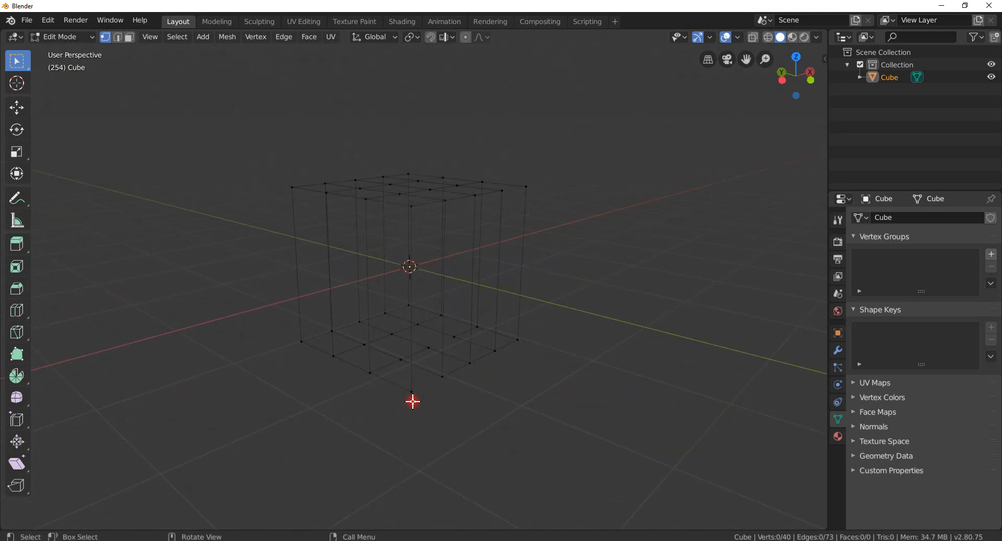
{"action": "left_click", "coordinate": [427, 413]}
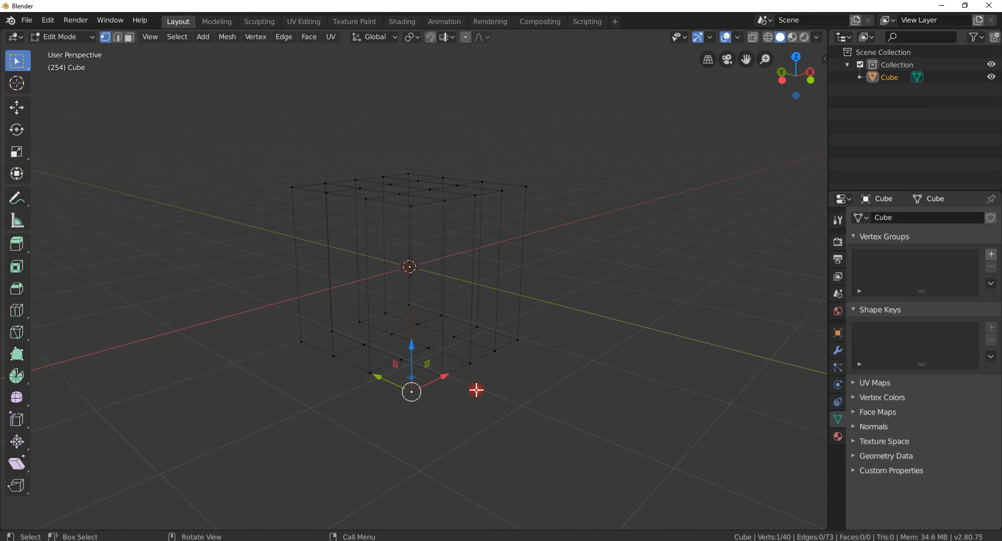
{"action": "middle_click_drag", "start_coordinate": [469, 409], "coordinate": [504, 427]}
{"action": "left_click", "coordinate": [393, 387], "text": "shift"}
{"action": "scroll", "coordinate": [504, 423], "scroll_direction": "up", "scroll_amount": 2}
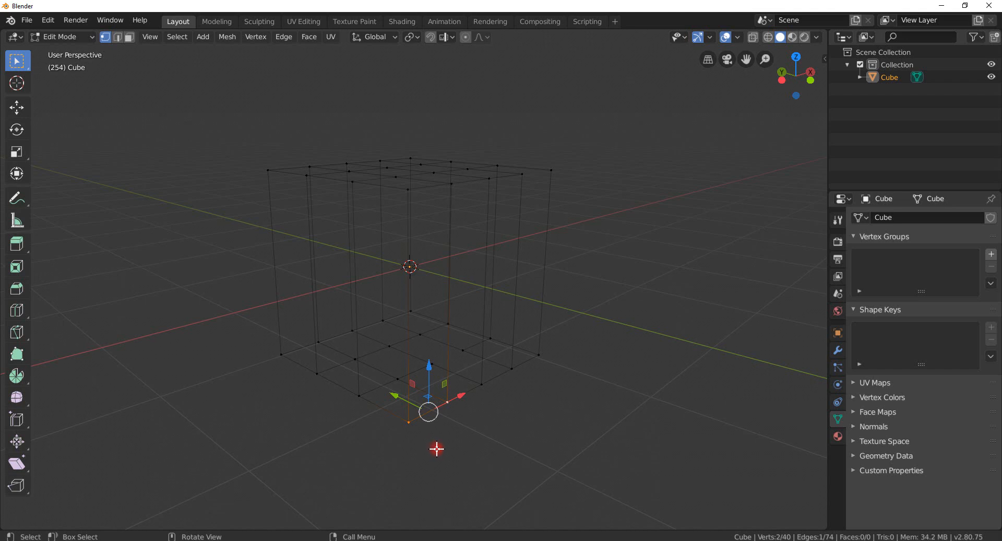
Step: Connect two neighbouring inner vertices of the cube's bottom grid along the X axis with a new edge
{"action": "mouse_move", "coordinate": [437, 448]}
{"action": "middle_mouse_down"}
{"action": "mouse_move", "coordinate": [445, 461]}
{"action": "mouse_move", "coordinate": [435, 465]}
{"action": "middle_mouse_up"}
{"action": "left_click", "coordinate": [420, 365]}
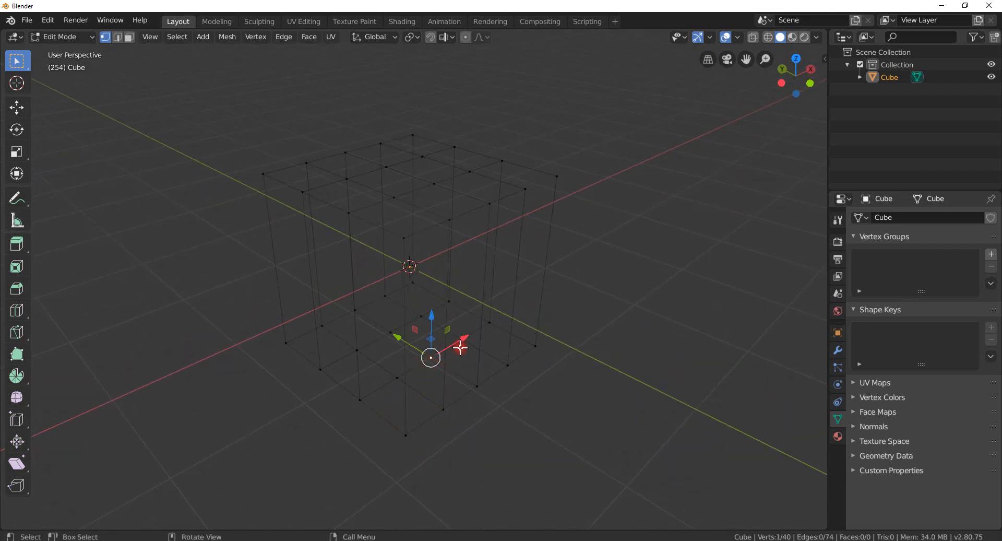
{"action": "middle_click_drag", "start_coordinate": [469, 364], "coordinate": [398, 425]}
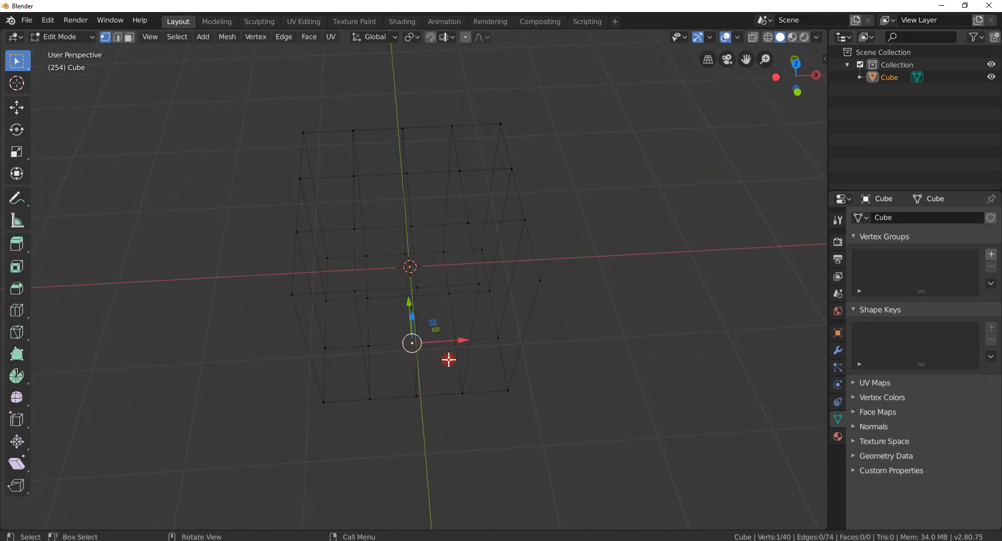
{"action": "left_click", "coordinate": [454, 352]}
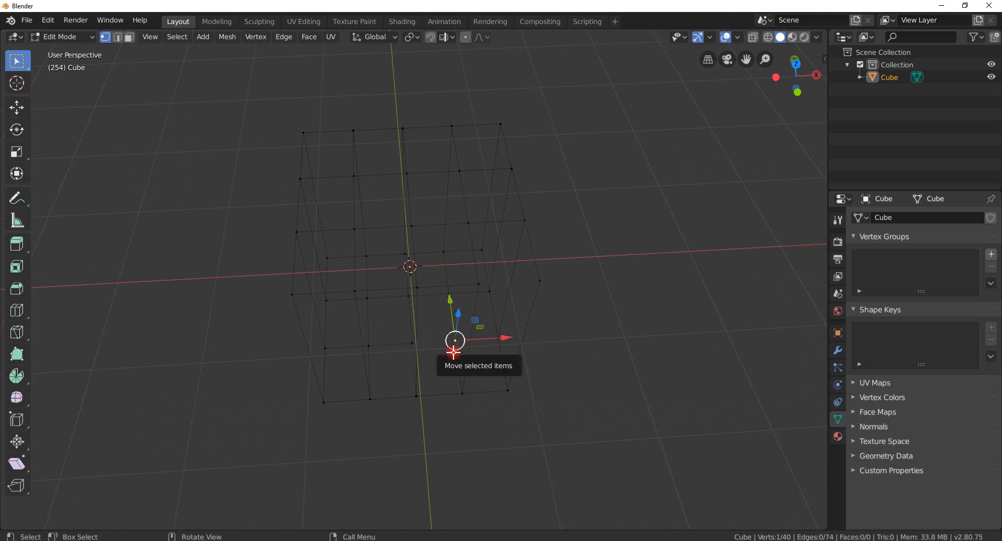
{"action": "left_click", "coordinate": [404, 350], "text": "shift"}
{"action": "middle_click_drag", "start_coordinate": [484, 423], "coordinate": [545, 394]}
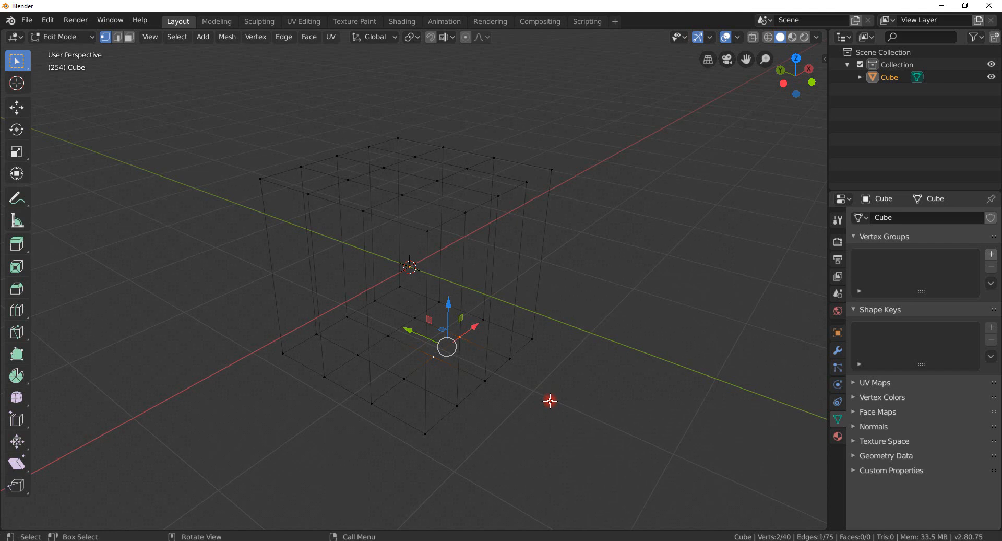
Step: Connect a top corner vertex on the cube's positive X side to its neighbour along the X axis with a new edge
{"action": "middle_click_drag", "start_coordinate": [535, 410], "coordinate": [513, 444]}
{"action": "middle_click_drag", "start_coordinate": [546, 407], "coordinate": [339, 425]}
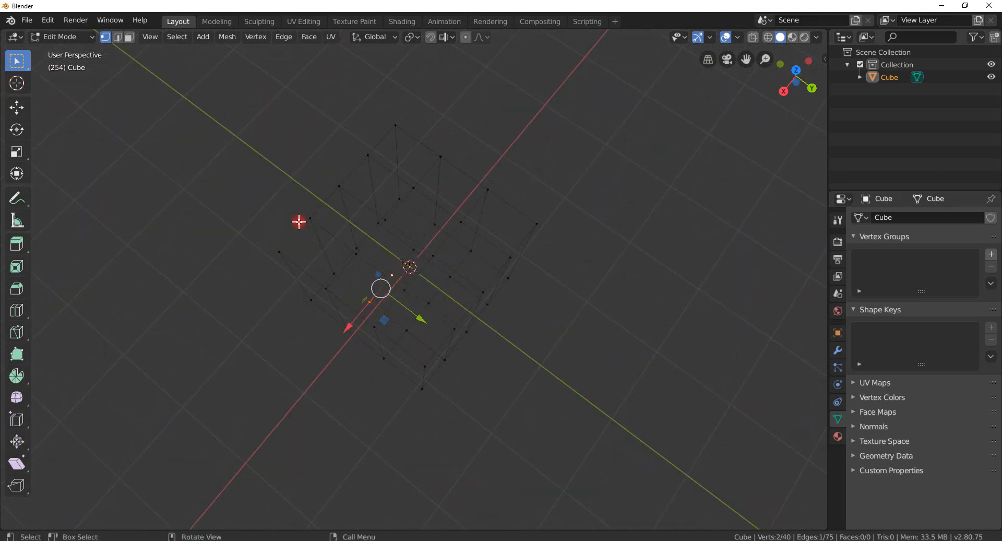
{"action": "left_click", "coordinate": [299, 221]}
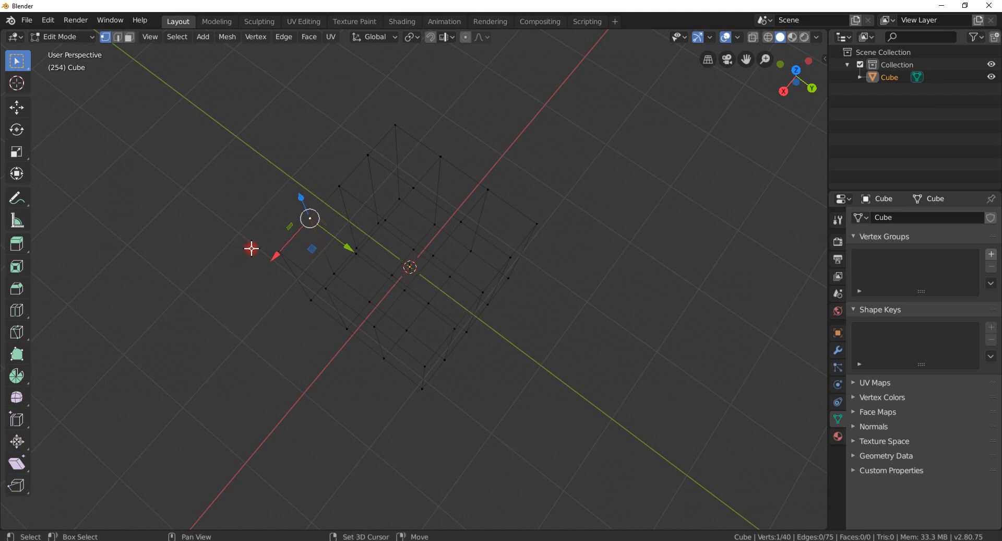
{"action": "left_click", "coordinate": [253, 247], "text": "shift"}
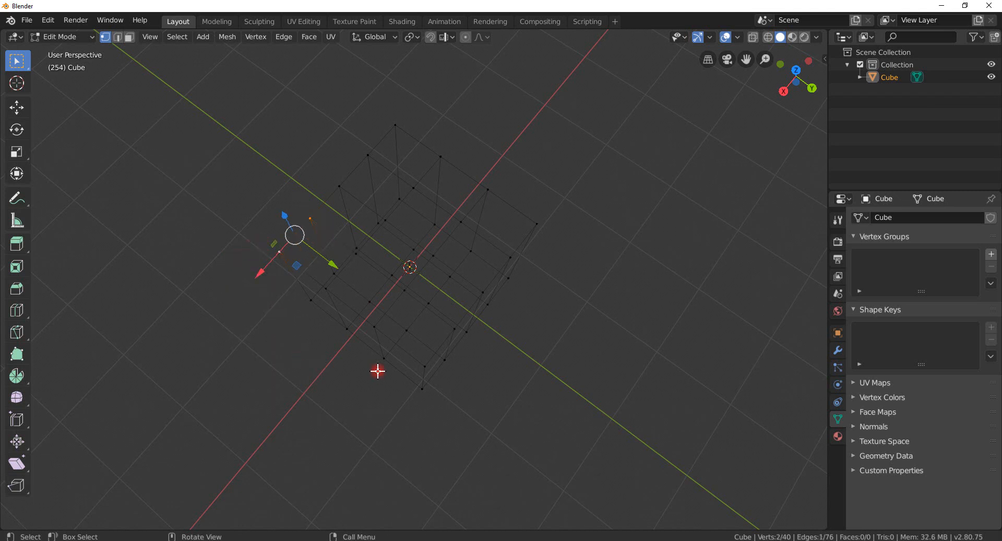
Step: Fill a face between the four vertices of the top grid's corner cell at negative X and negative Y
{"action": "middle_click_drag", "start_coordinate": [388, 381], "coordinate": [517, 345]}
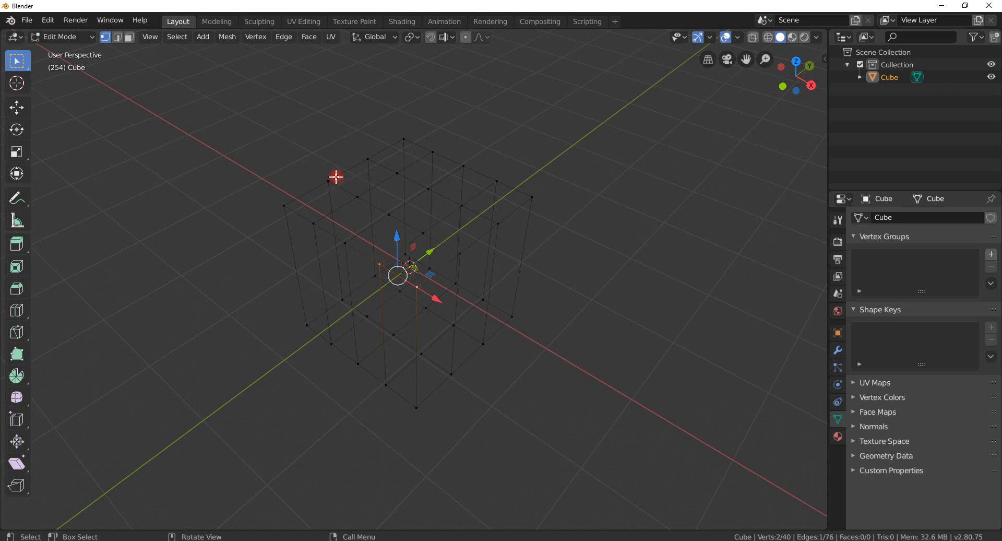
{"action": "left_click", "coordinate": [335, 177]}
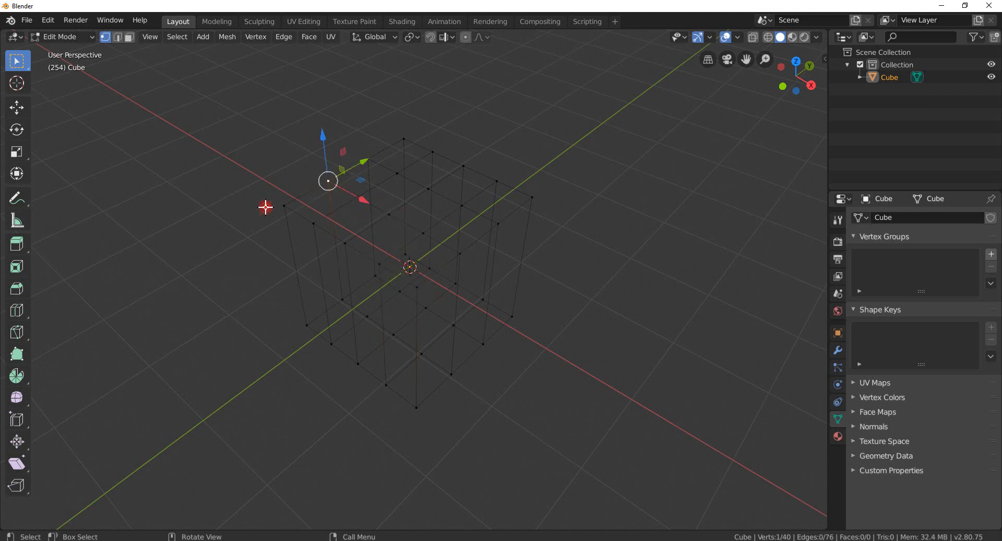
{"action": "left_click", "coordinate": [263, 206], "text": "shift"}
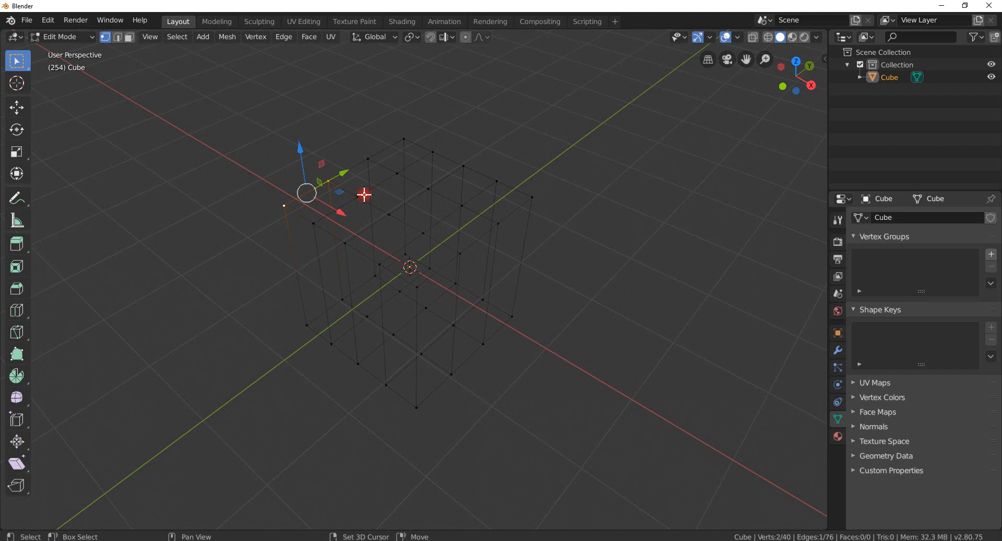
{"action": "left_click", "coordinate": [360, 196], "text": "shift"}
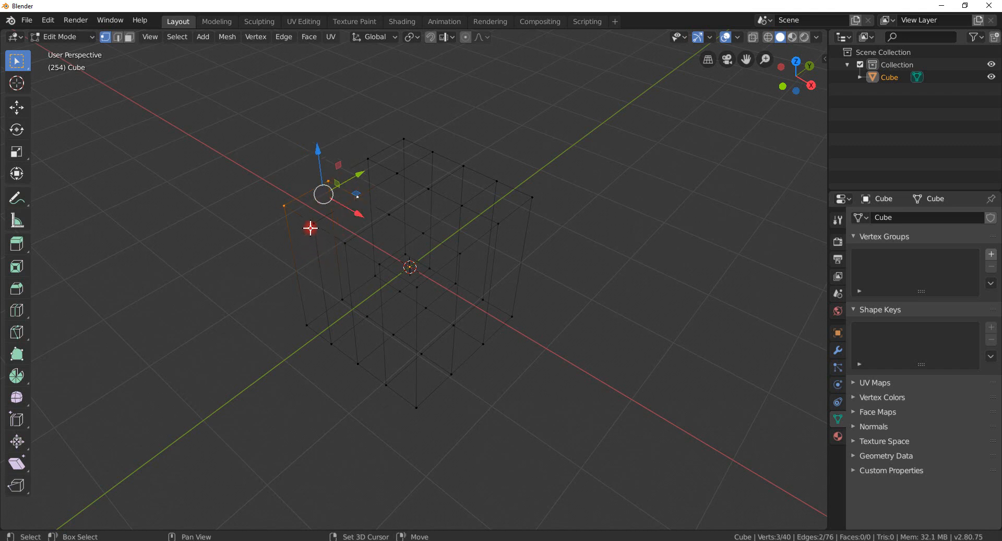
{"action": "left_click", "coordinate": [310, 227], "text": "shift"}
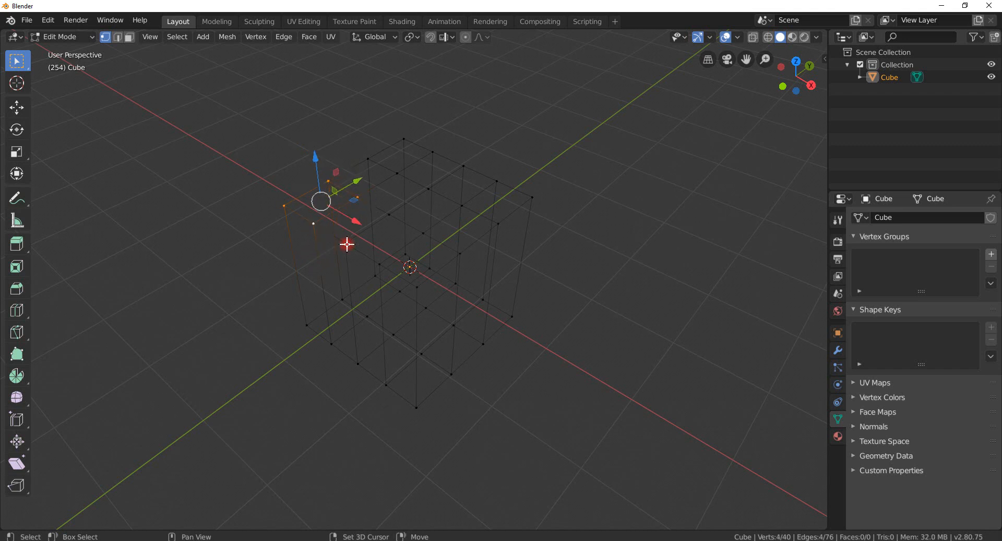
{"action": "middle_click_drag", "start_coordinate": [543, 271], "coordinate": [573, 337]}
{"action": "key", "text": "f"}
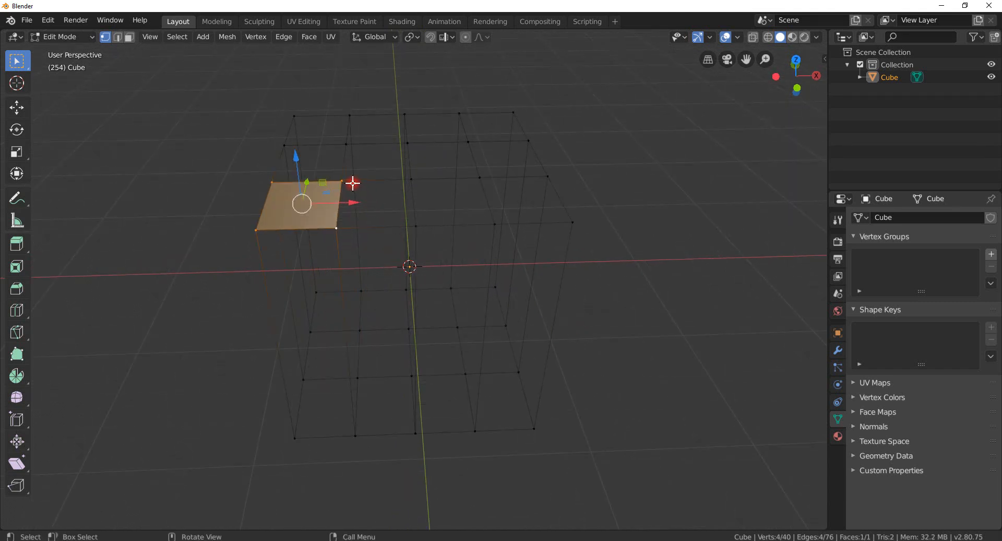
{"action": "left_click", "coordinate": [353, 183], "text": "shift"}
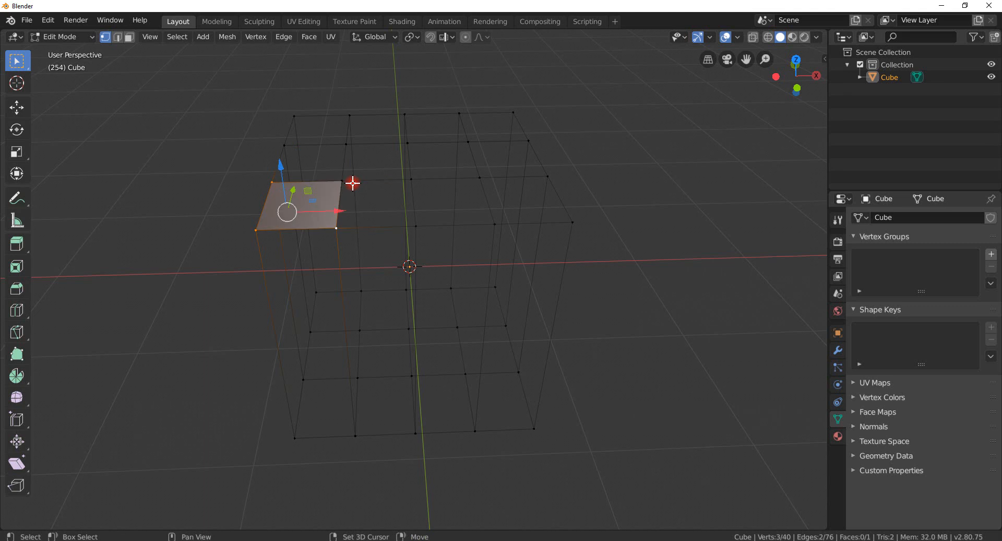
{"action": "left_click", "coordinate": [345, 181]}
{"action": "left_click", "coordinate": [411, 179], "text": "shift"}
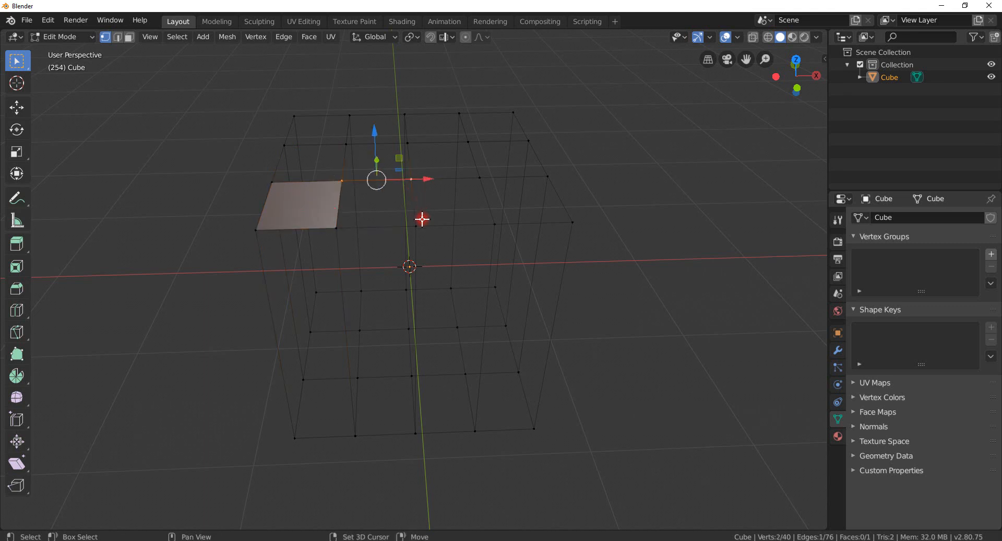
{"action": "left_click", "coordinate": [415, 226], "text": "shift"}
{"action": "left_click", "coordinate": [337, 227], "text": "shift"}
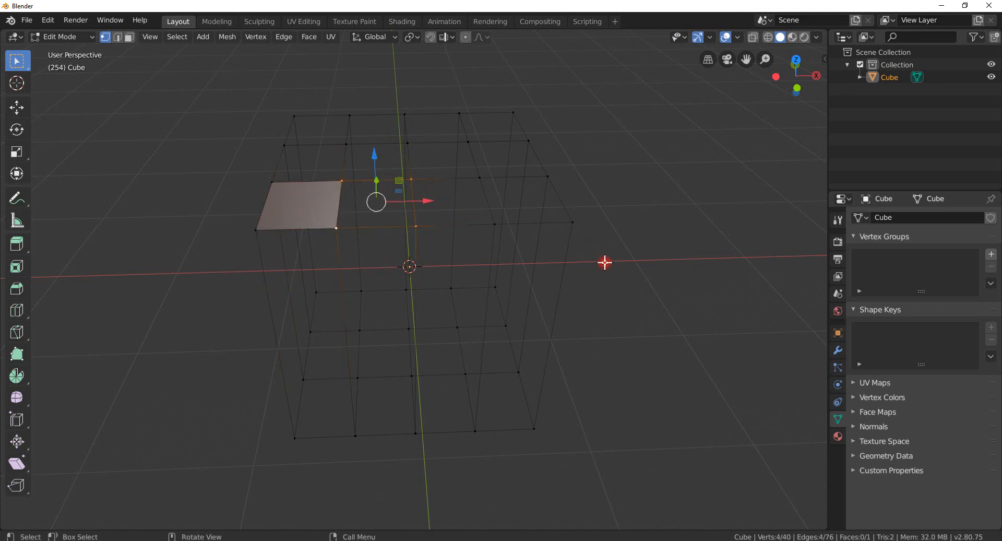
{"action": "left_click", "coordinate": [719, 218]}
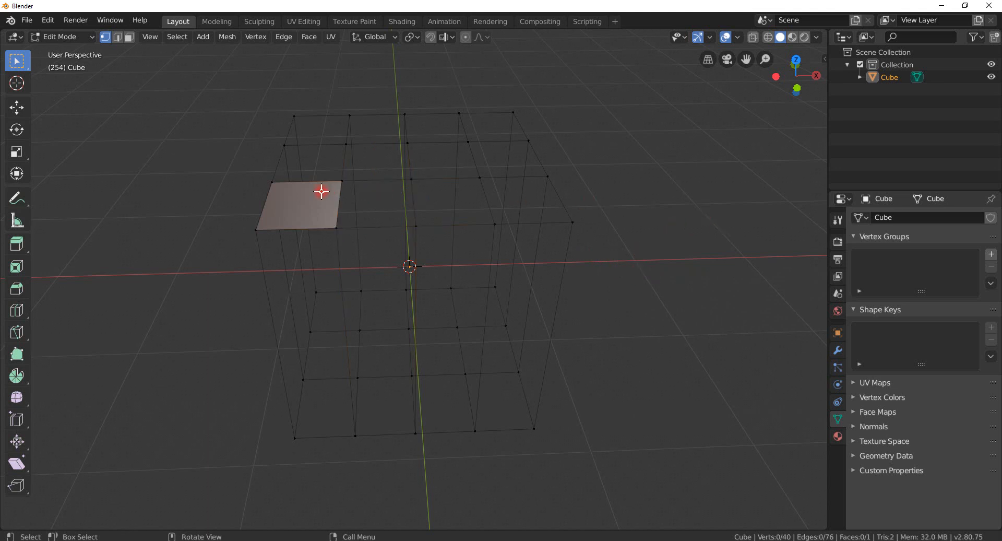
Step: Starting from the new face's positive X edge vertices, fill the remaining three cells of the top grid's negative Y row
{"action": "left_click", "coordinate": [338, 179]}
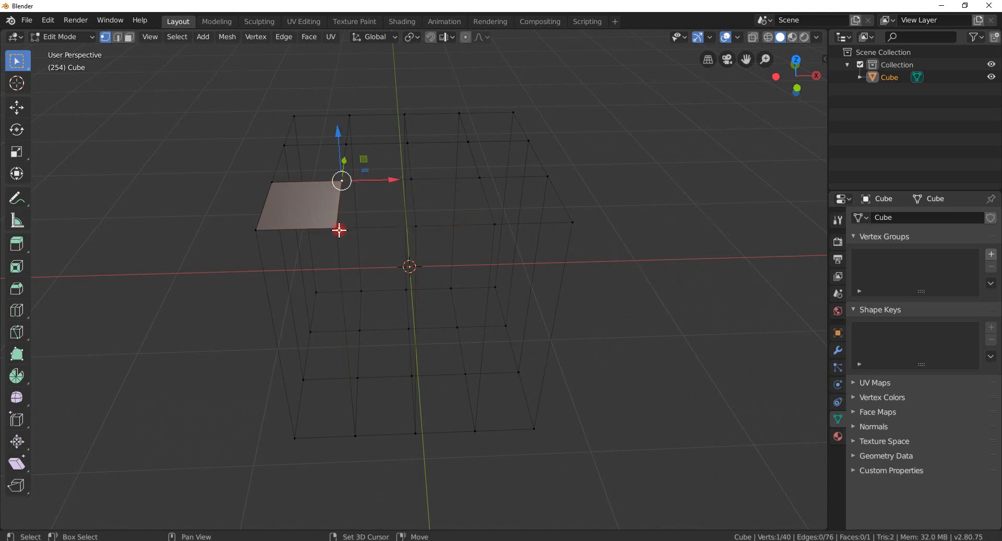
{"action": "left_click", "coordinate": [338, 229], "text": "shift"}
{"action": "scroll", "coordinate": [462, 235], "scroll_direction": "down", "scroll_amount": 1}
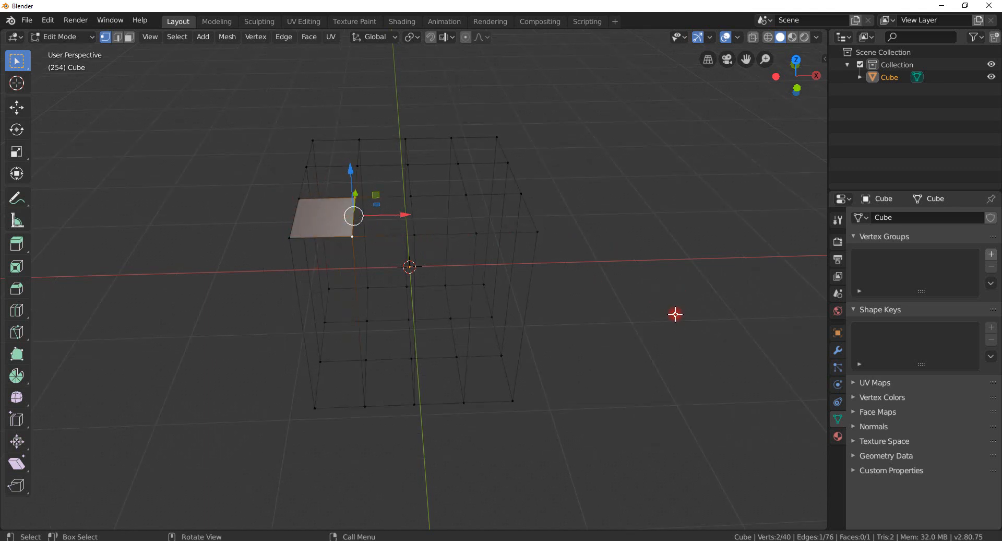
{"action": "key", "text": "f"}
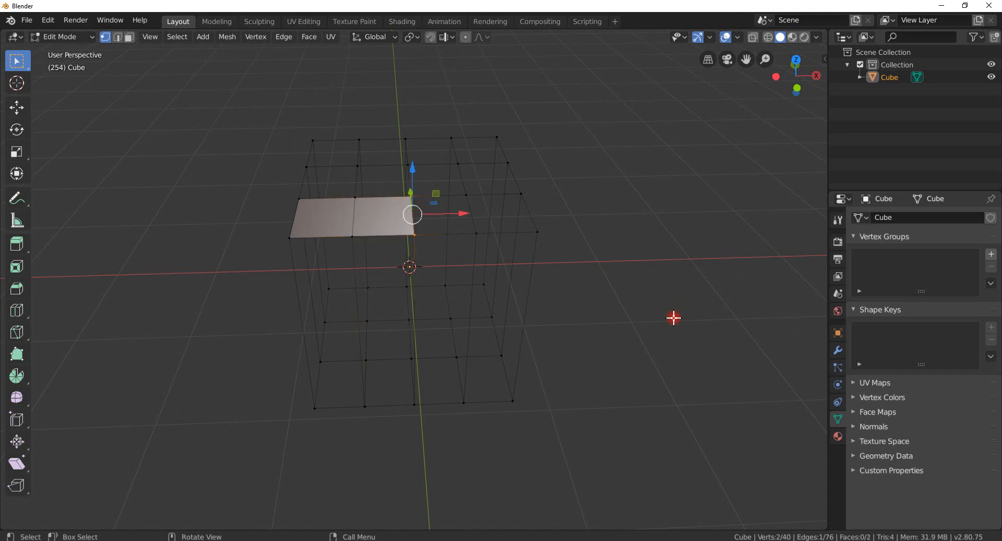
{"action": "key", "text": "f"}
{"action": "key", "text": "f"}
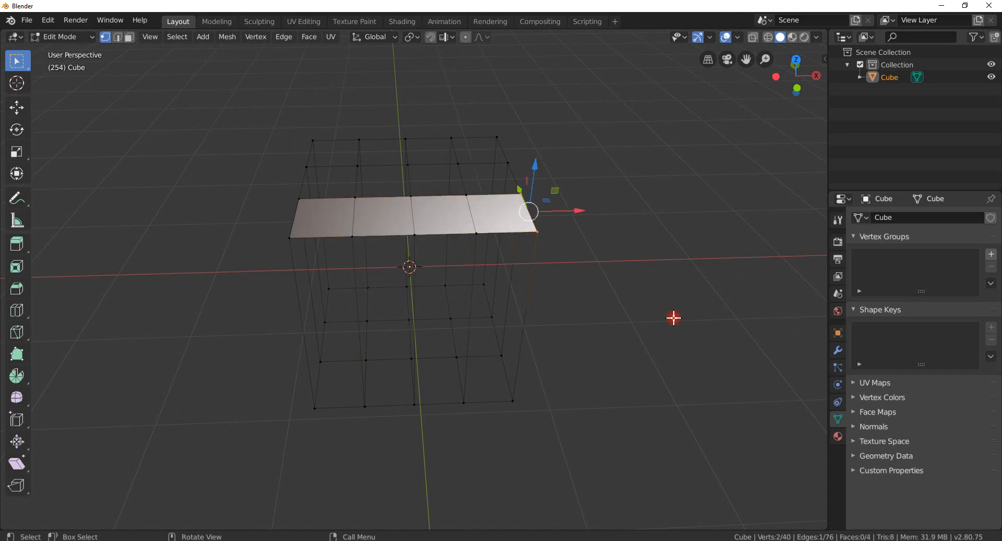
Step: Starting from the finished row's open edge, fill the two remaining cells of the top grid's outermost positive X column
{"action": "middle_click_drag", "start_coordinate": [673, 318], "coordinate": [710, 280]}
{"action": "middle_click_drag", "start_coordinate": [586, 265], "coordinate": [370, 351]}
{"action": "left_click", "coordinate": [337, 236]}
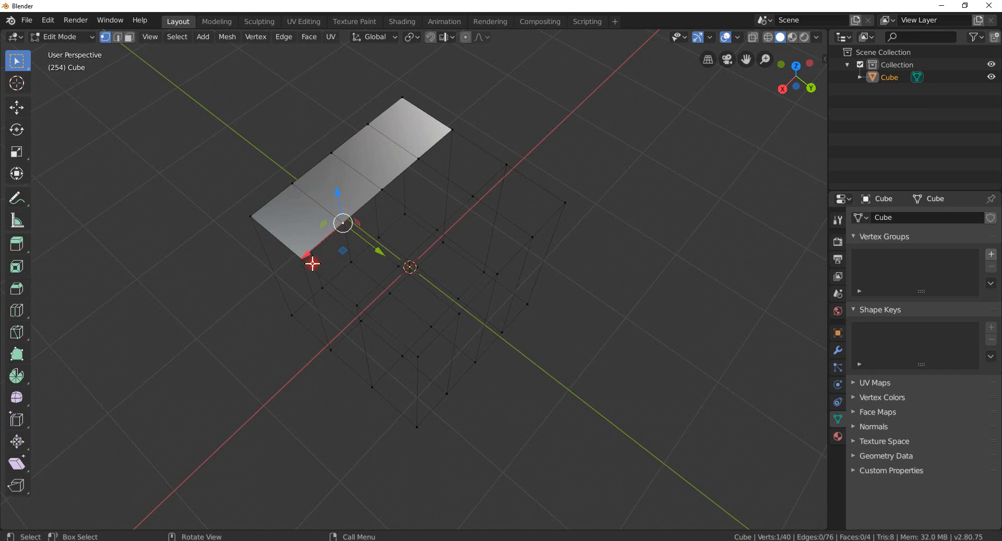
{"action": "left_click", "coordinate": [289, 264], "text": "shift"}
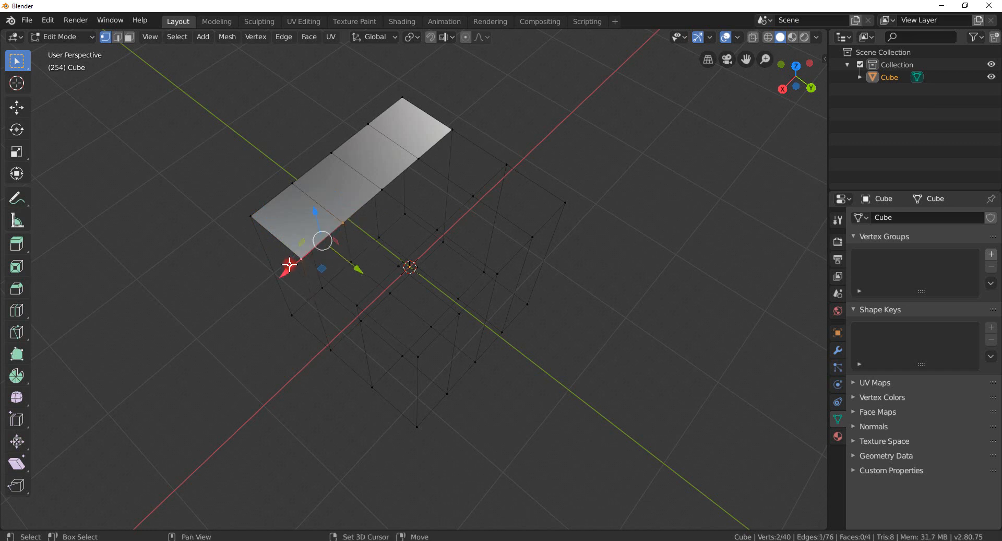
{"action": "key", "text": "f"}
{"action": "key", "text": "f"}
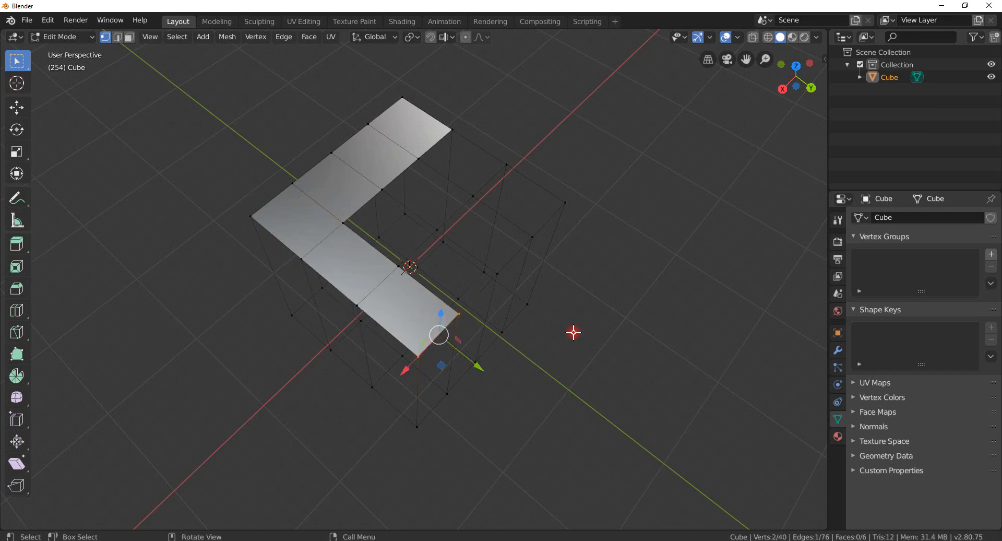
Step: Fill the two open cells of the second top column from the positive X side, starting from the row's edge vertices
{"action": "middle_click_drag", "start_coordinate": [573, 332], "coordinate": [573, 313]}
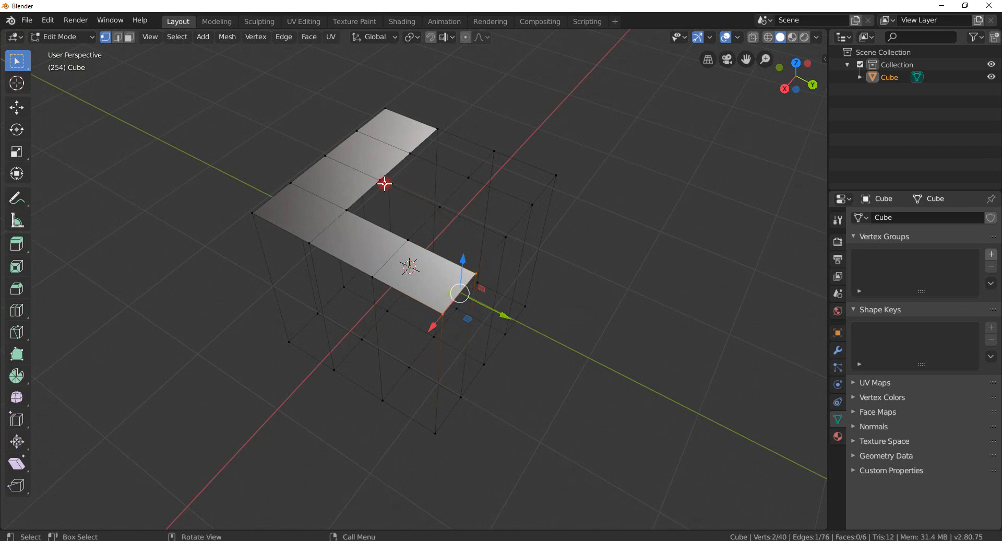
{"action": "left_click", "coordinate": [385, 183]}
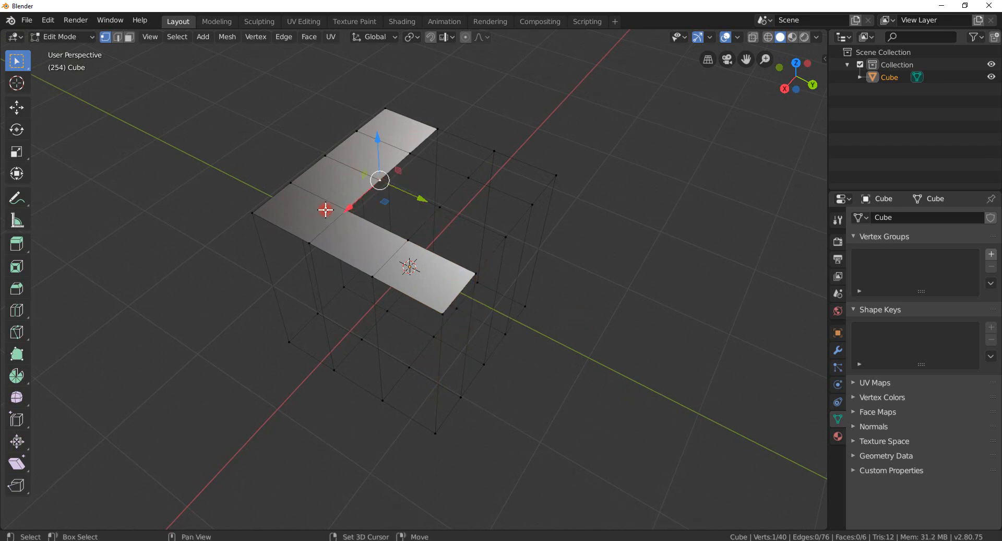
{"action": "left_click", "coordinate": [326, 209], "text": "shift"}
{"action": "key", "text": "f"}
{"action": "key", "text": "f"}
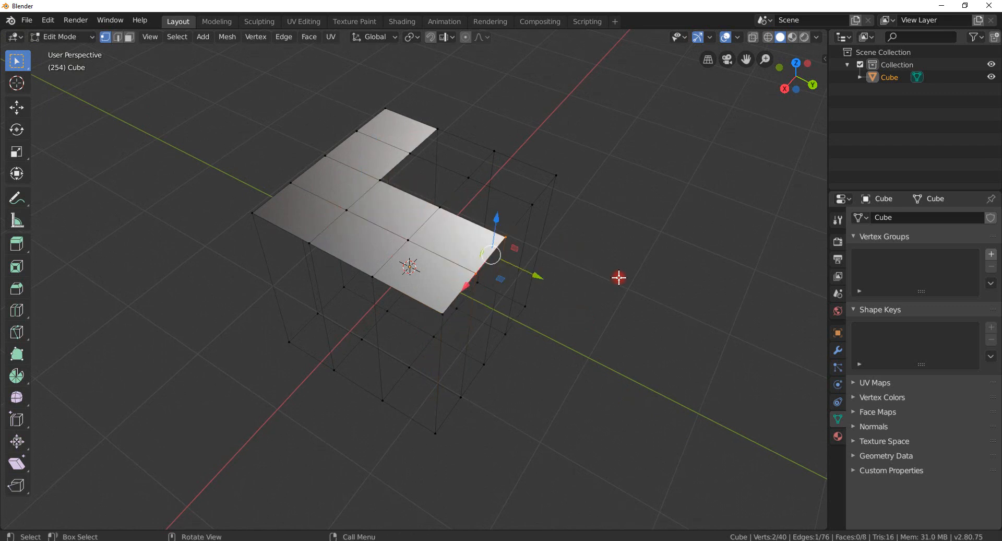
Step: Fill the two open cells of the third top column from the positive X side, starting from the row's edge vertices
{"action": "left_click", "coordinate": [408, 159]}
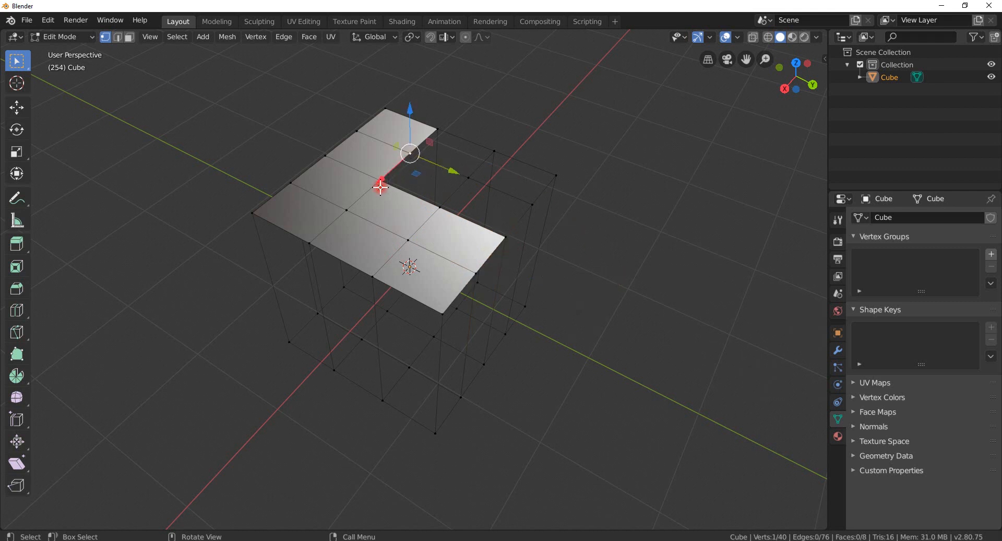
{"action": "left_click", "coordinate": [375, 187], "text": "shift"}
{"action": "key", "text": "f"}
{"action": "key", "text": "f"}
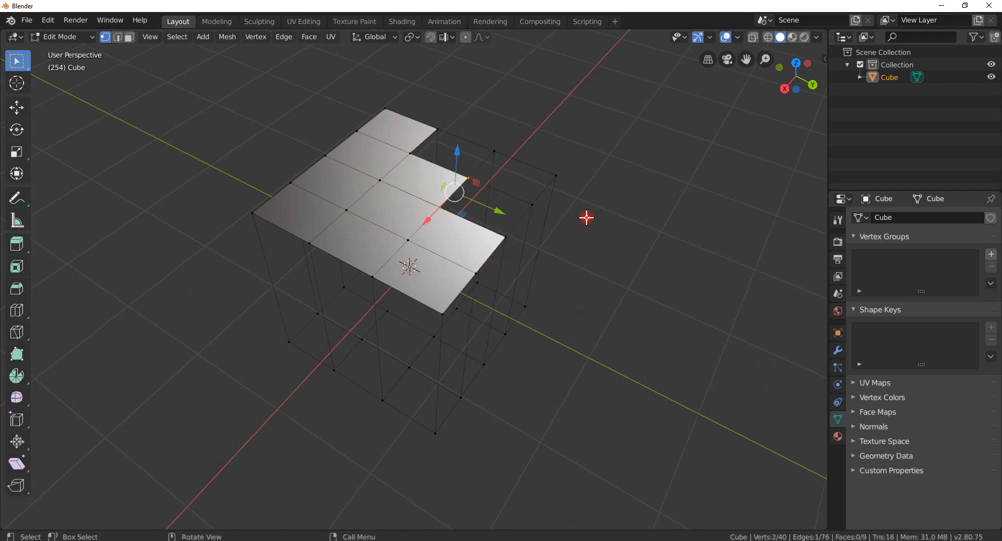
Step: Fill the middle cell of the top grid's outermost negative X column from the two vertices of the adjoining face's edge
{"action": "left_click", "coordinate": [447, 129]}
{"action": "left_click", "coordinate": [384, 158], "text": "shift"}
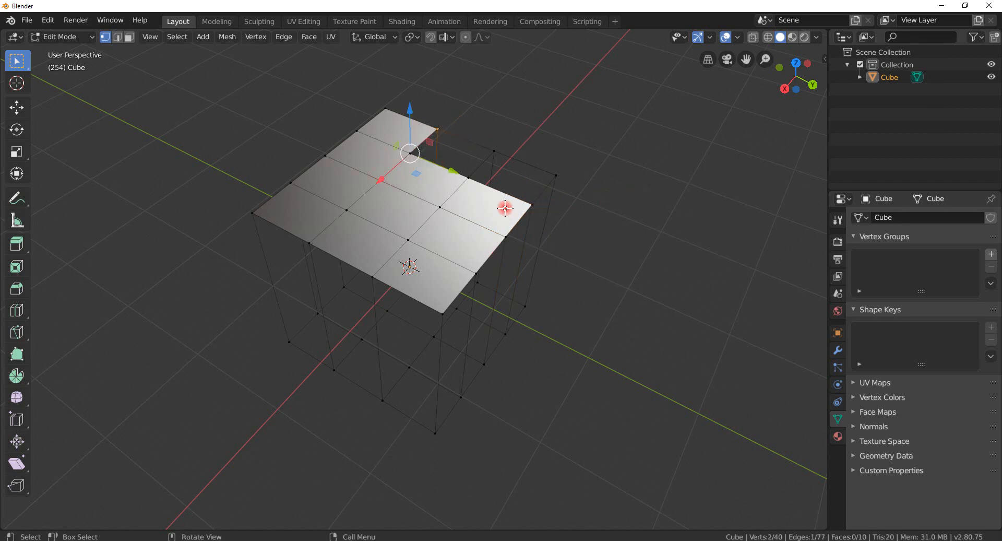
{"action": "middle_click_drag", "start_coordinate": [662, 171], "coordinate": [593, 250]}
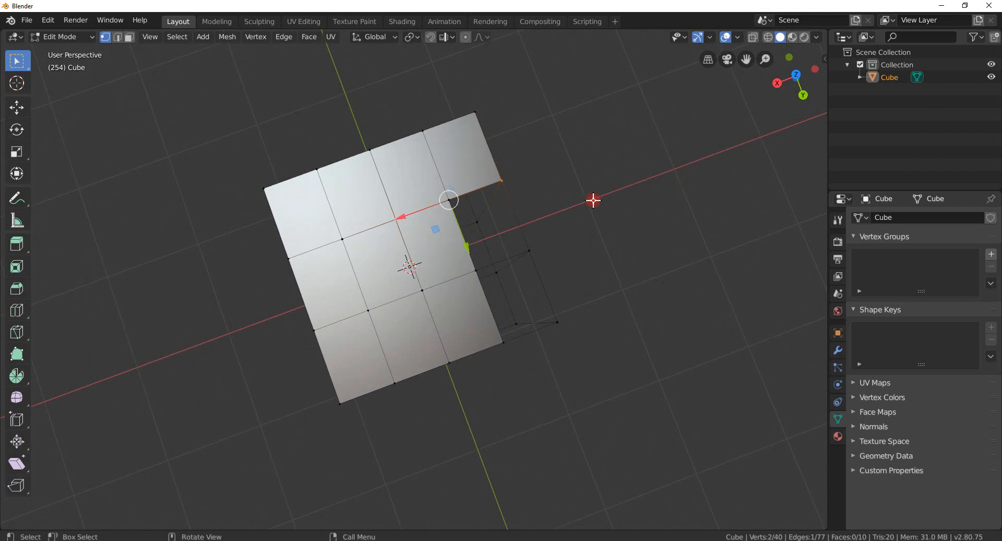
{"action": "left_click", "coordinate": [594, 200]}
{"action": "left_click", "coordinate": [460, 199]}
{"action": "left_click", "coordinate": [504, 182], "text": "shift"}
{"action": "key", "text": "f"}
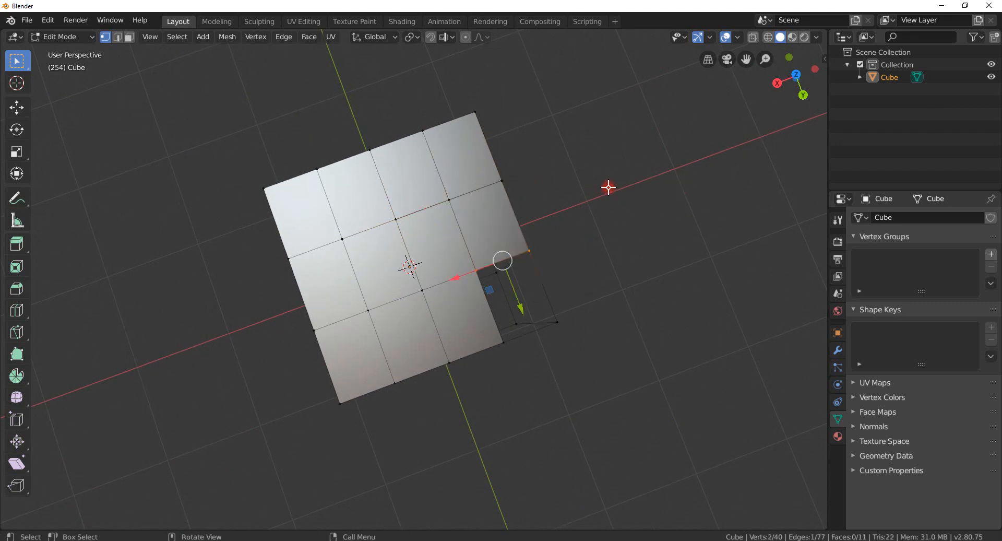
Step: Inspect the skewed face stretching from the top grid down to a bottom vertex and undo it
{"action": "middle_click_drag", "start_coordinate": [609, 199], "coordinate": [518, 168]}
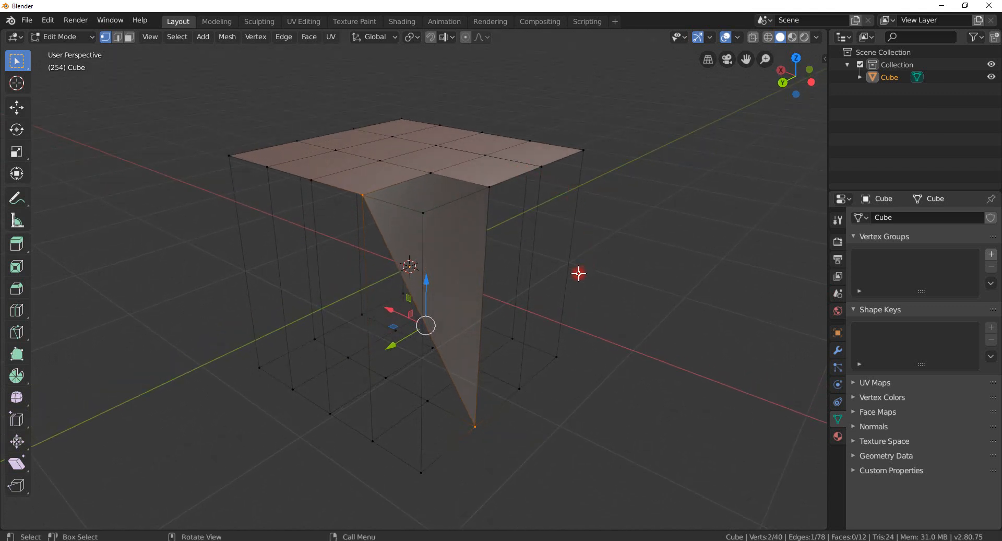
{"action": "middle_click_drag", "start_coordinate": [578, 272], "coordinate": [551, 266]}
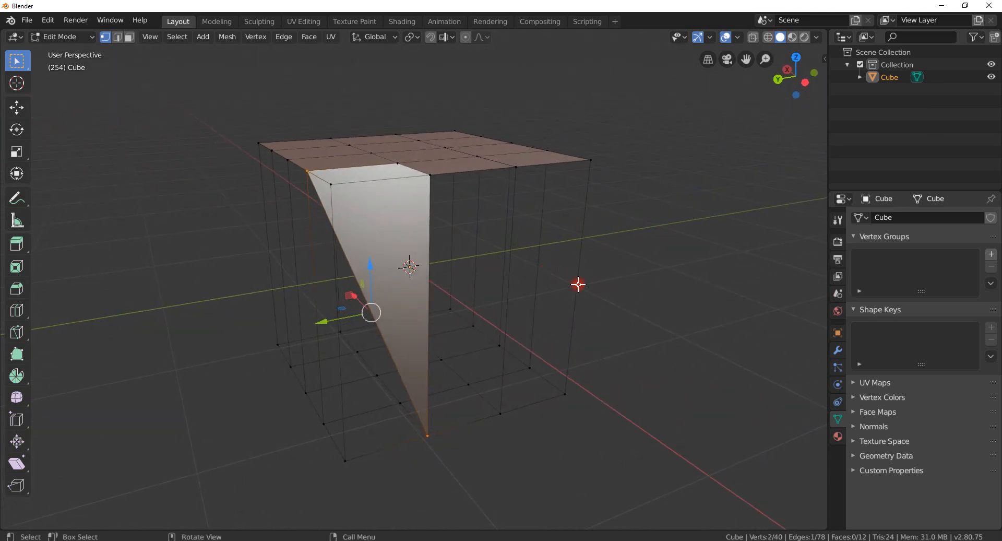
{"action": "key", "text": "ctrl+z"}
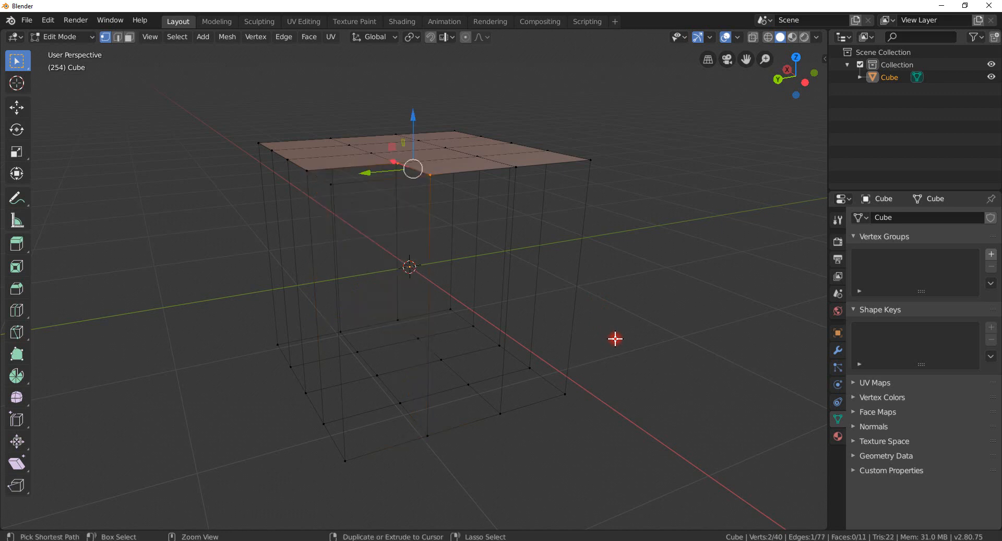
Step: Fill the last open top cell, at the negative X and positive Y corner, from its four vertices and clear the selection
{"action": "mouse_move", "coordinate": [618, 345]}
{"action": "middle_mouse_down"}
{"action": "mouse_move", "coordinate": [645, 362]}
{"action": "mouse_move", "coordinate": [649, 340]}
{"action": "mouse_move", "coordinate": [669, 340]}
{"action": "mouse_move", "coordinate": [678, 367]}
{"action": "mouse_move", "coordinate": [627, 361]}
{"action": "middle_mouse_up"}
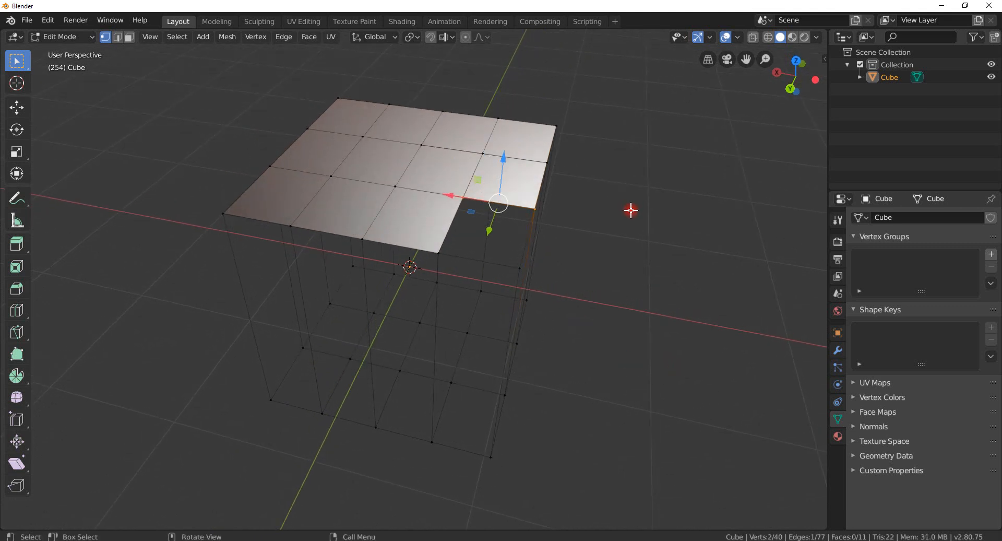
{"action": "left_click", "coordinate": [631, 210]}
{"action": "left_click", "coordinate": [535, 208]}
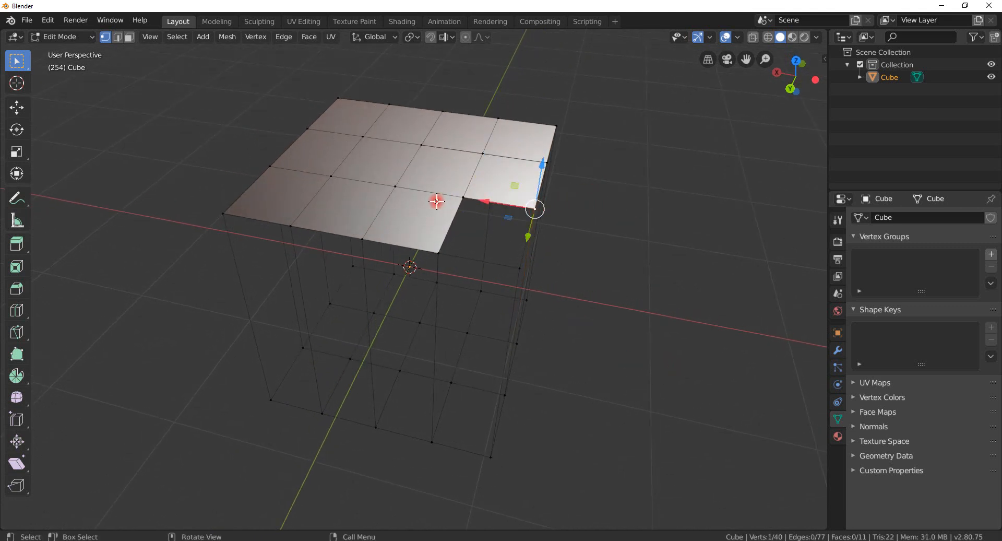
{"action": "left_click", "coordinate": [437, 197], "text": "shift"}
{"action": "left_click", "coordinate": [440, 255], "text": "shift"}
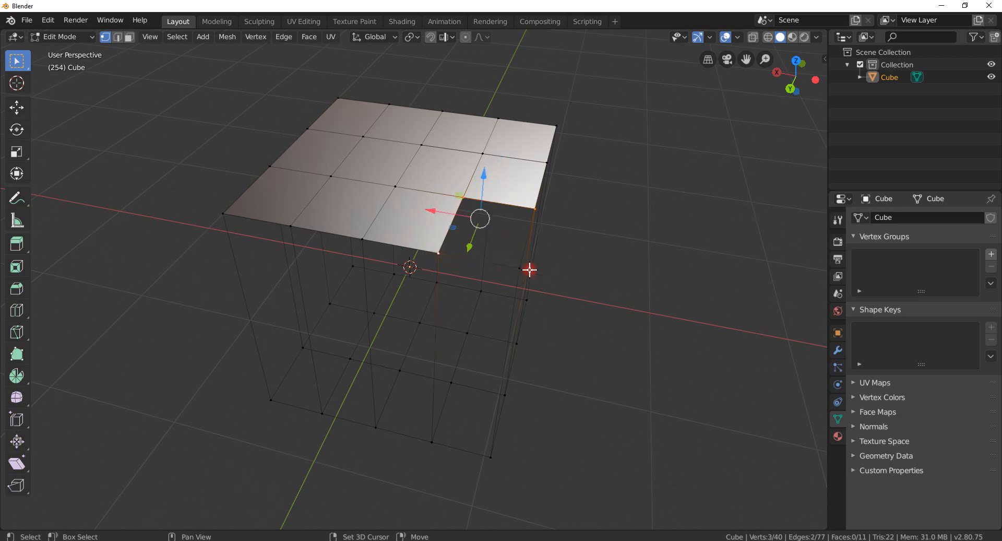
{"action": "left_click", "coordinate": [522, 269], "text": "shift"}
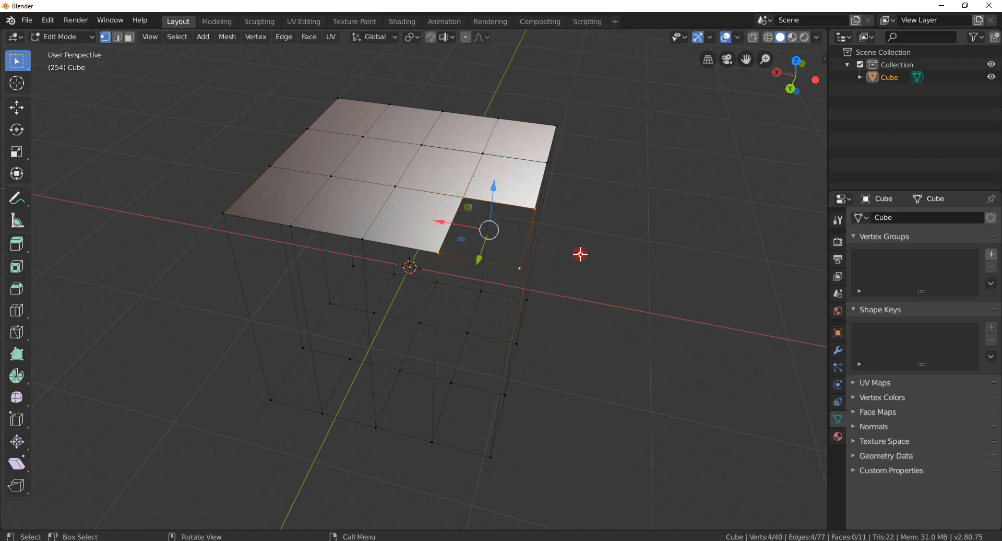
{"action": "key", "text": "f"}
{"action": "middle_click_drag", "start_coordinate": [581, 255], "coordinate": [620, 270]}
{"action": "left_click", "coordinate": [731, 276]}
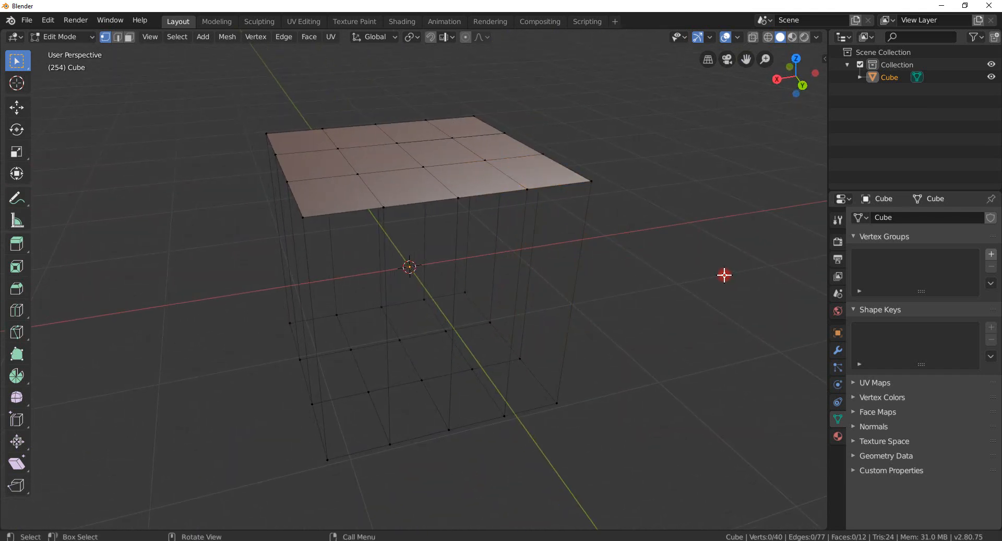
{"action": "mouse_move", "coordinate": [704, 282]}
{"action": "middle_mouse_down"}
{"action": "mouse_move", "coordinate": [701, 294]}
{"action": "mouse_move", "coordinate": [666, 275]}
{"action": "mouse_move", "coordinate": [691, 259]}
{"action": "mouse_move", "coordinate": [734, 268]}
{"action": "mouse_move", "coordinate": [740, 251]}
{"action": "mouse_move", "coordinate": [713, 286]}
{"action": "mouse_move", "coordinate": [691, 291]}
{"action": "middle_mouse_up"}
{"action": "scroll", "coordinate": [701, 295], "scroll_direction": "down", "scroll_amount": 2}
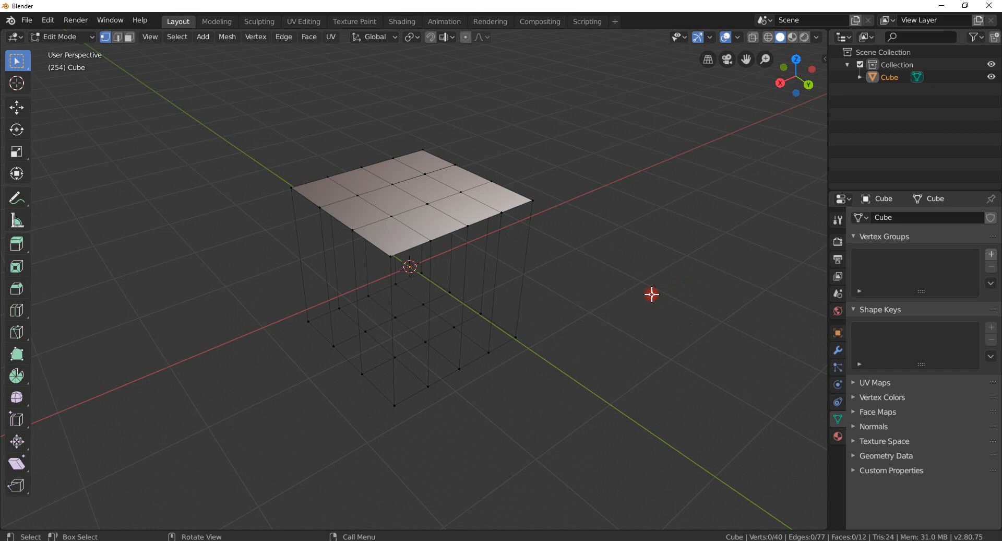
{"action": "middle_click_drag", "start_coordinate": [623, 297], "coordinate": [601, 283]}
{"action": "scroll", "coordinate": [601, 283], "scroll_direction": "down", "scroll_amount": 2}
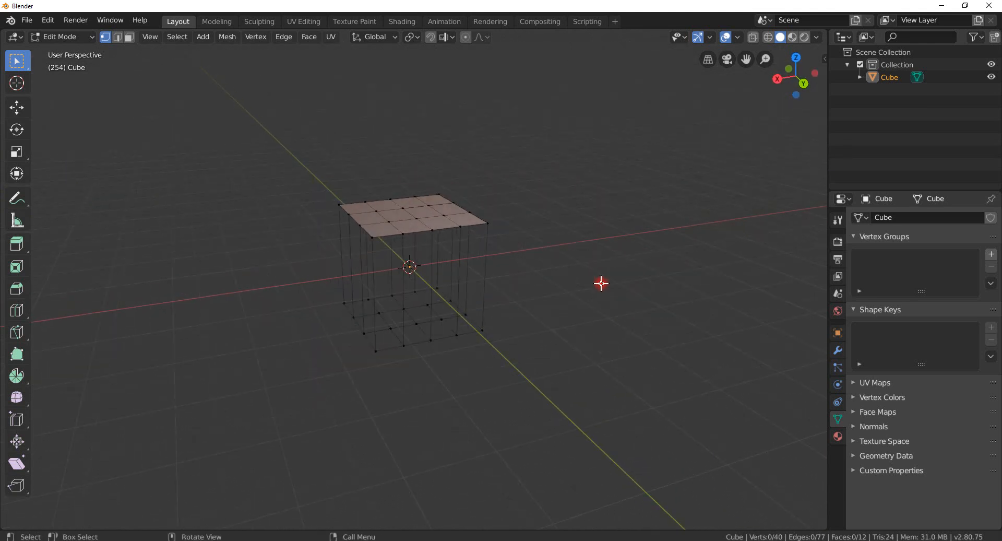
Step: Using edge selection, fill the vertical strip on the positive Y side beside the negative X corner from its four border edges
{"action": "left_click", "coordinate": [131, 38]}
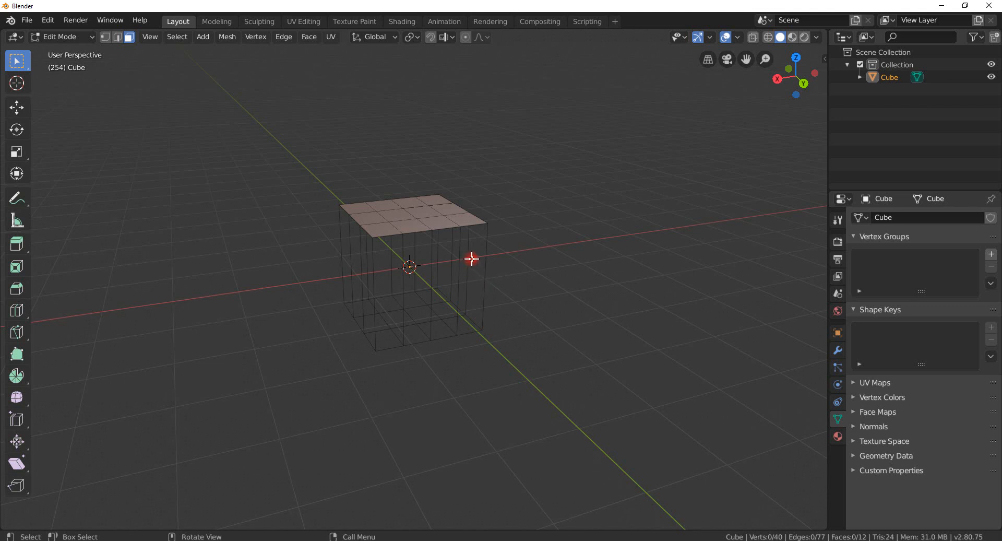
{"action": "mouse_move", "coordinate": [472, 259]}
{"action": "middle_mouse_down"}
{"action": "mouse_move", "coordinate": [522, 233]}
{"action": "mouse_move", "coordinate": [484, 260]}
{"action": "middle_mouse_up"}
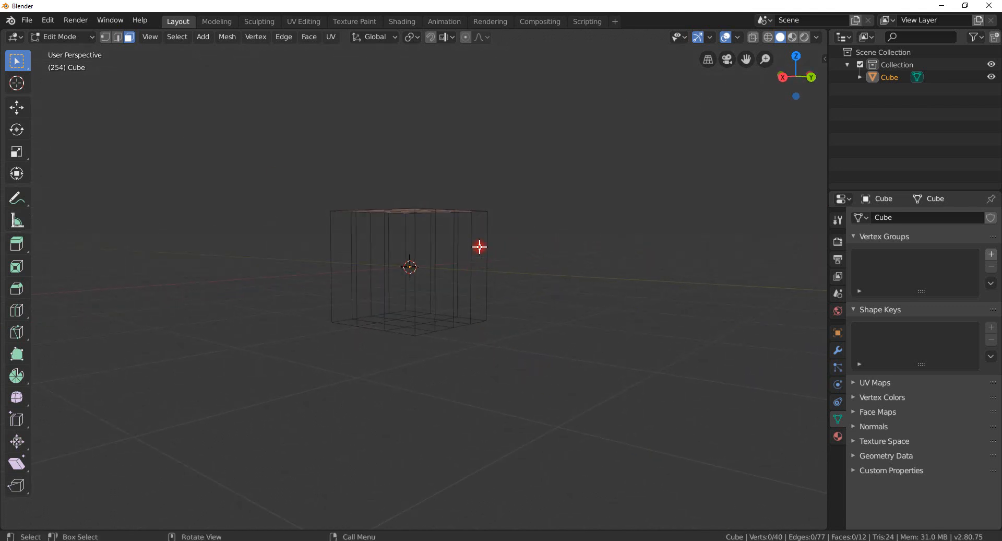
{"action": "left_click", "coordinate": [117, 41]}
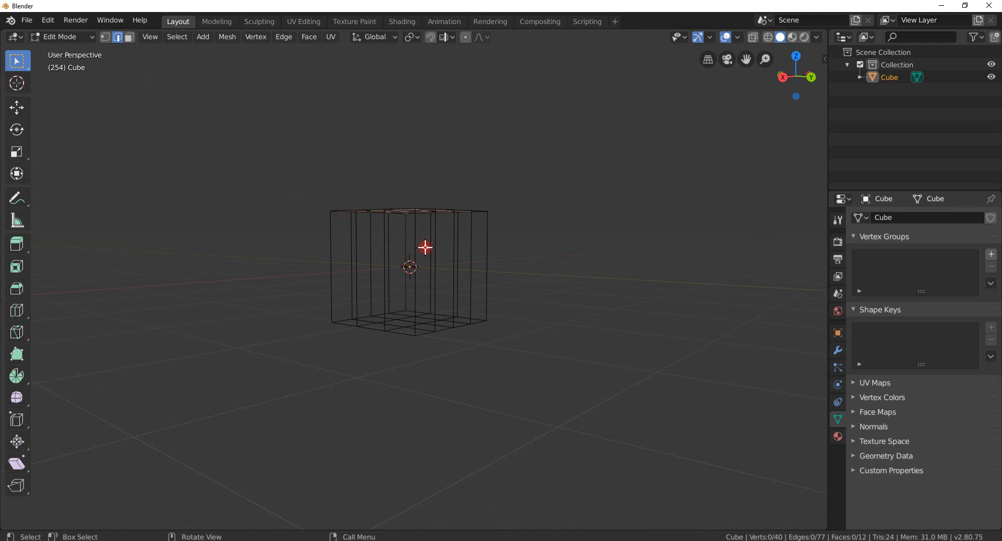
{"action": "left_click", "coordinate": [473, 262]}
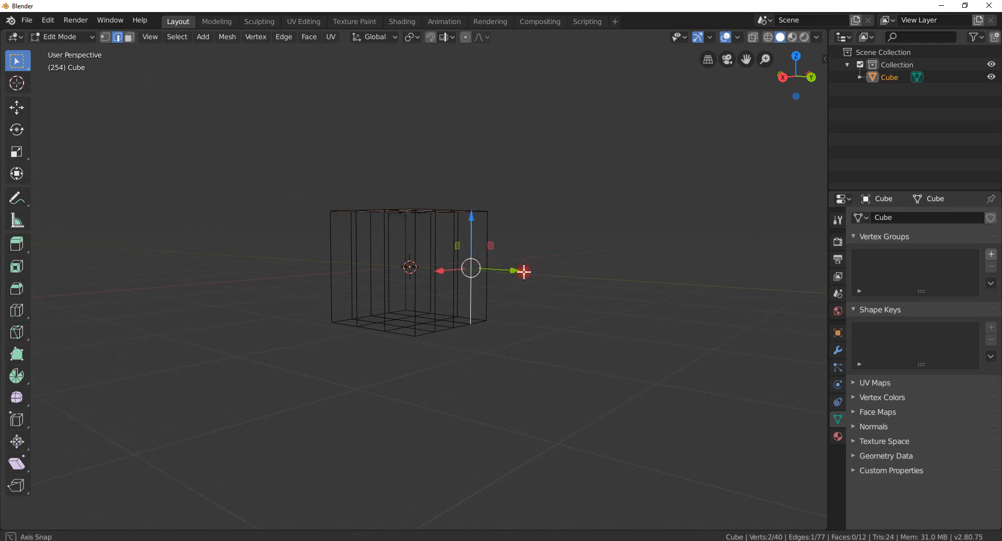
{"action": "middle_click_drag", "start_coordinate": [521, 271], "coordinate": [391, 353]}
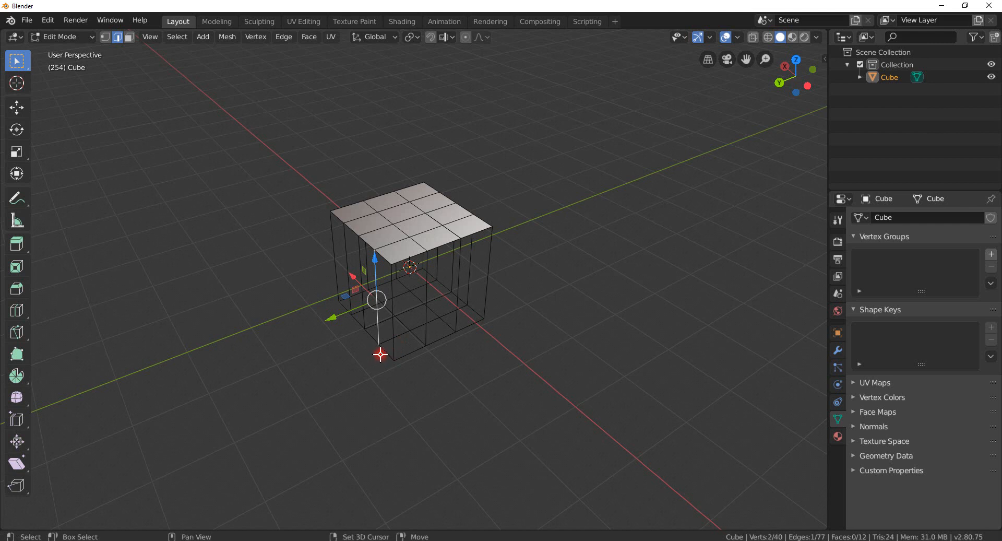
{"action": "left_click", "coordinate": [386, 354], "text": "shift"}
{"action": "left_click", "coordinate": [396, 350], "text": "shift"}
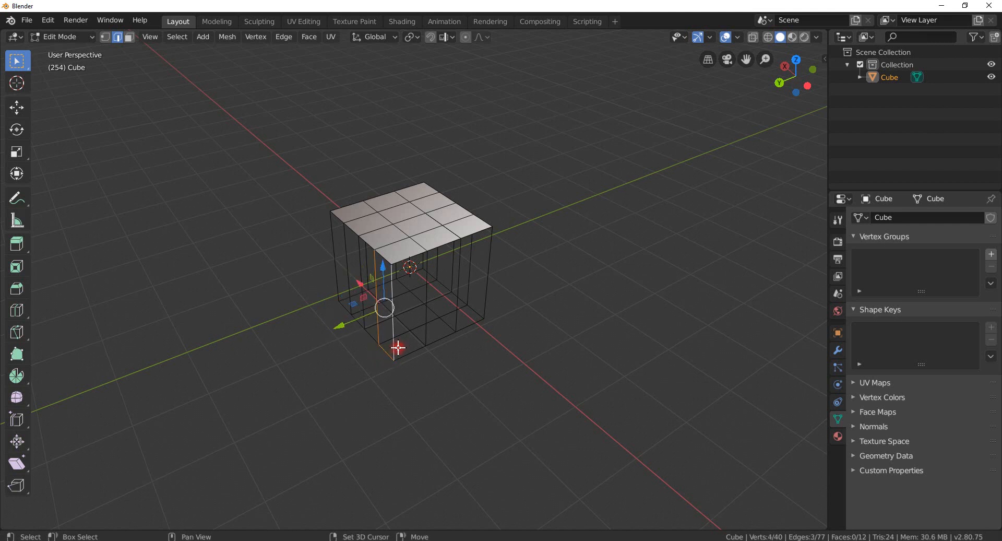
{"action": "middle_click_drag", "start_coordinate": [396, 348], "coordinate": [497, 316], "text": "shift"}
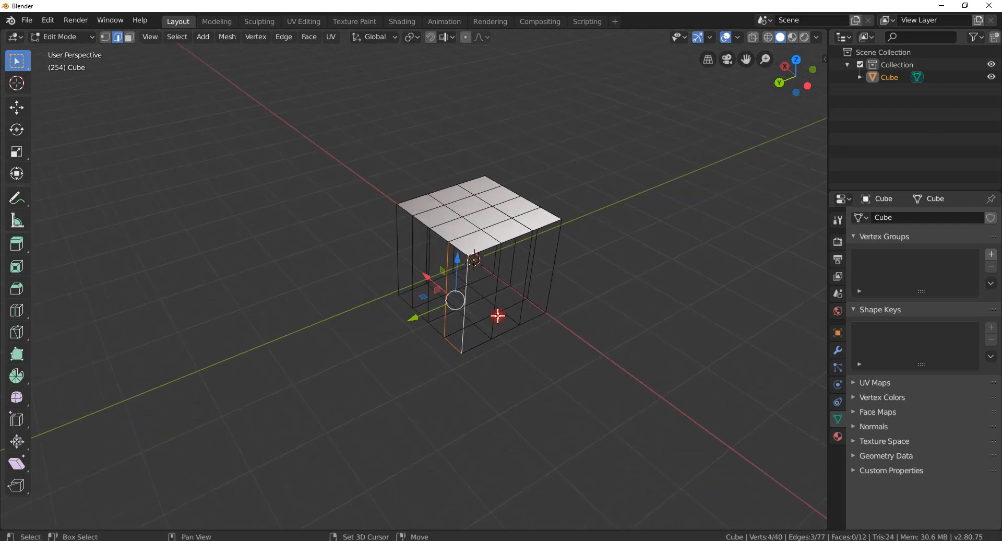
{"action": "left_click", "coordinate": [460, 246], "text": "shift"}
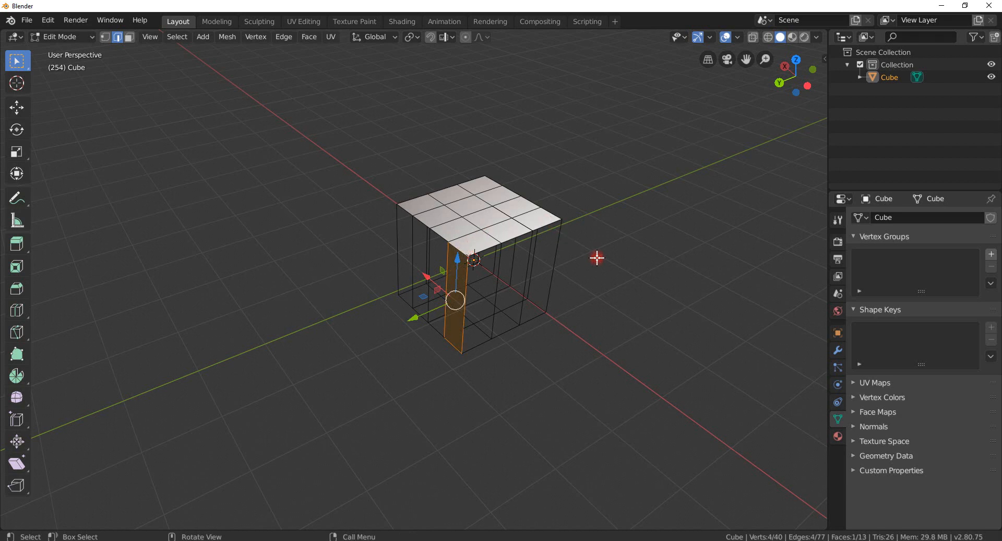
{"action": "middle_click_drag", "start_coordinate": [580, 305], "coordinate": [669, 313]}
{"action": "middle_click_drag", "start_coordinate": [666, 314], "coordinate": [512, 297]}
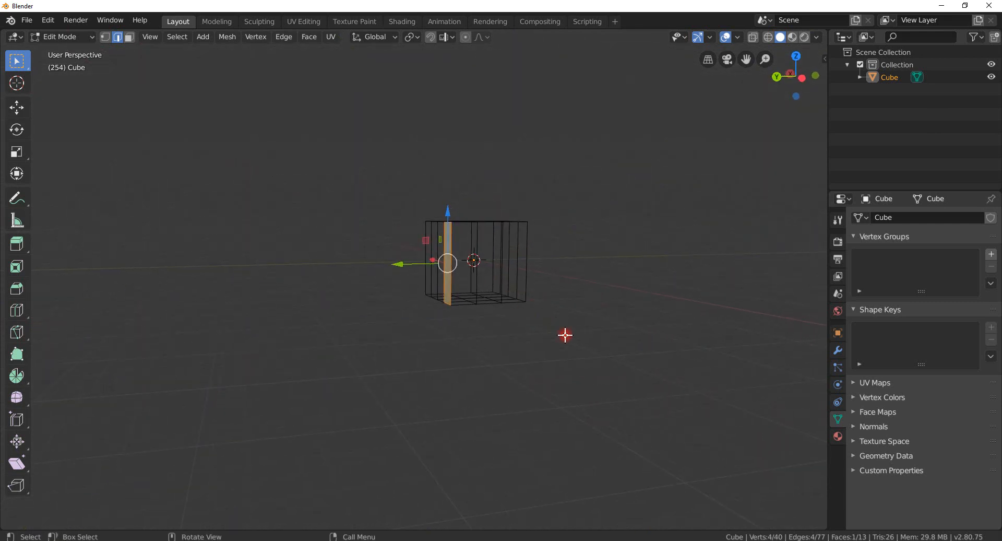